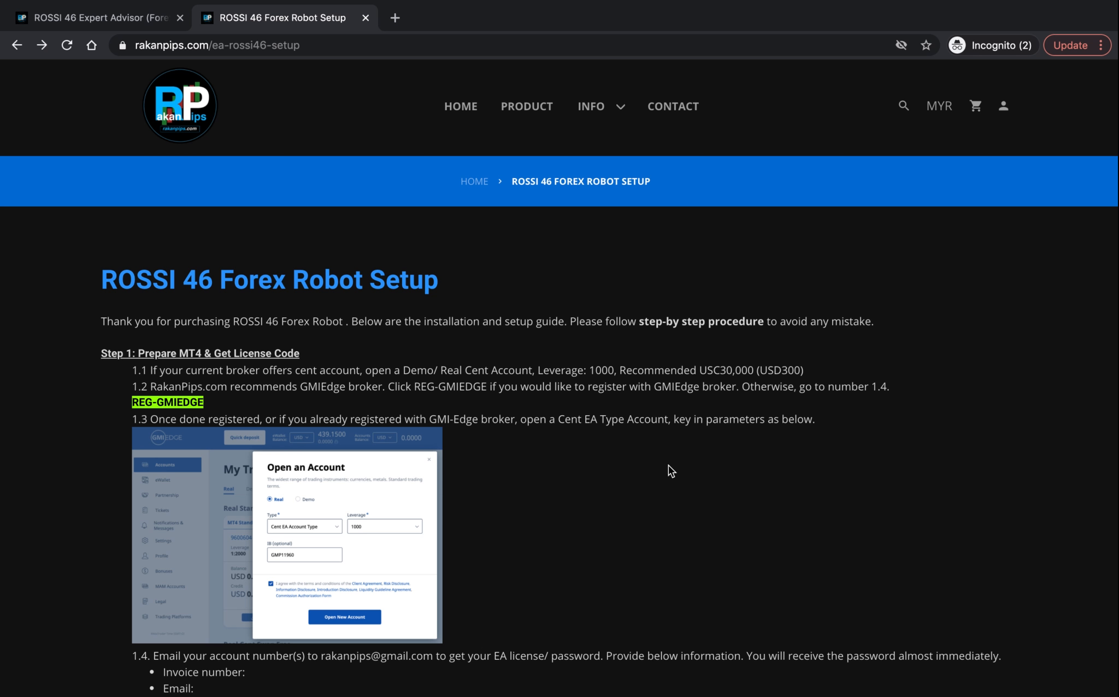
Step: Scroll through the setup guide to review the instructions
scroll(668, 465, down, 2)
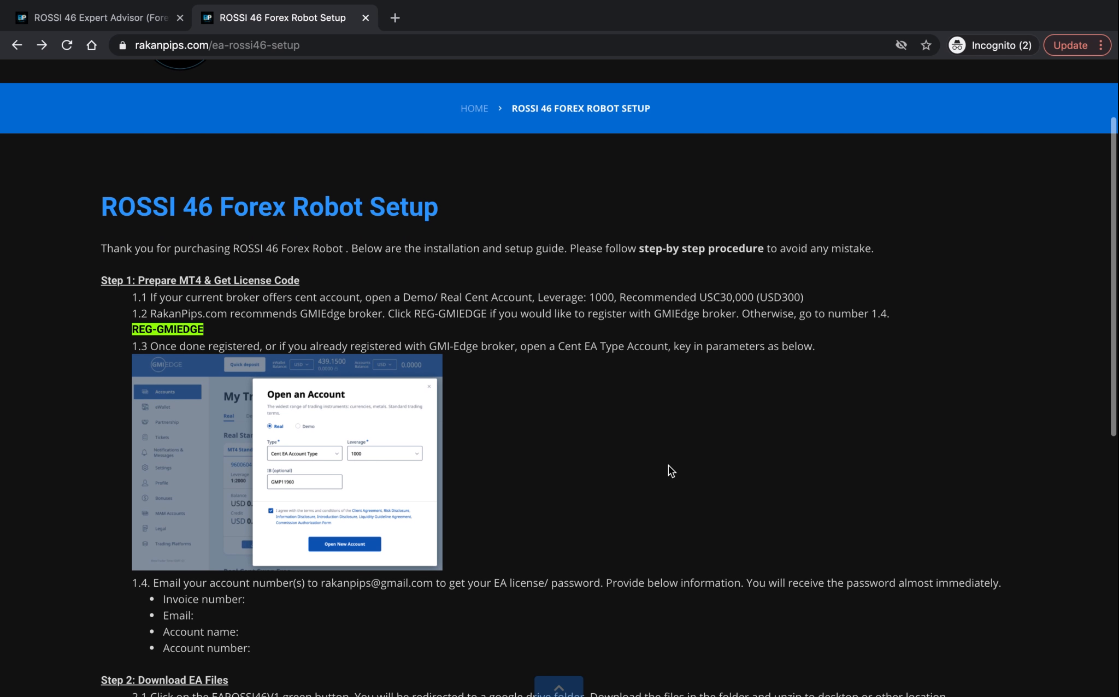
scroll(601, 487, down, 3)
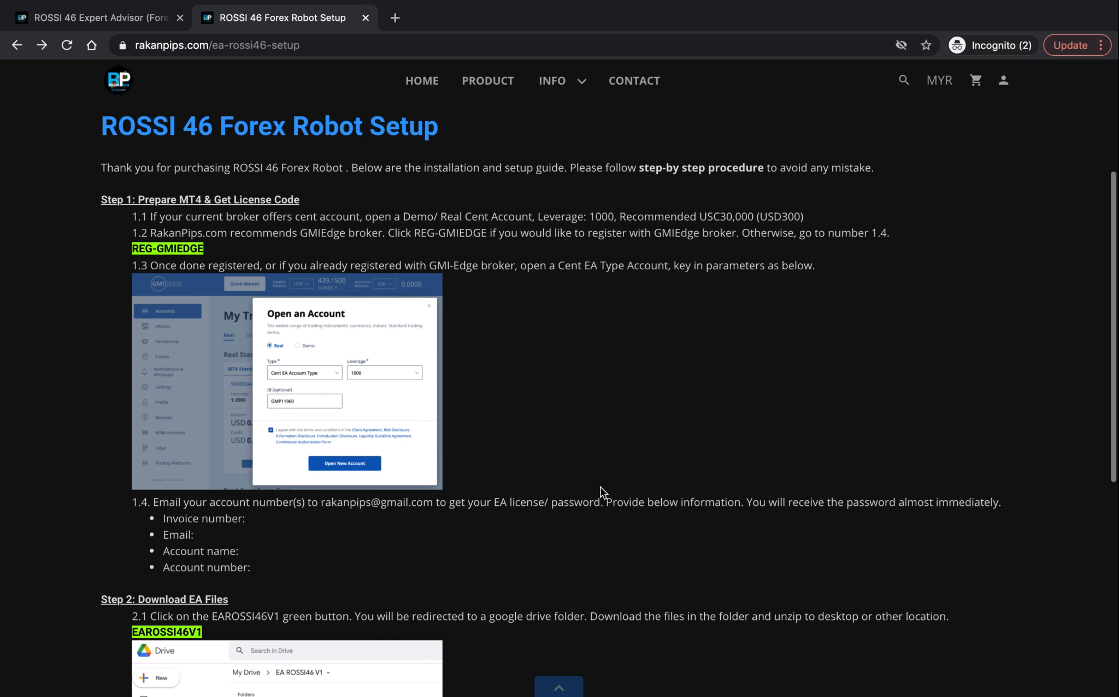
scroll(601, 487, down, 4)
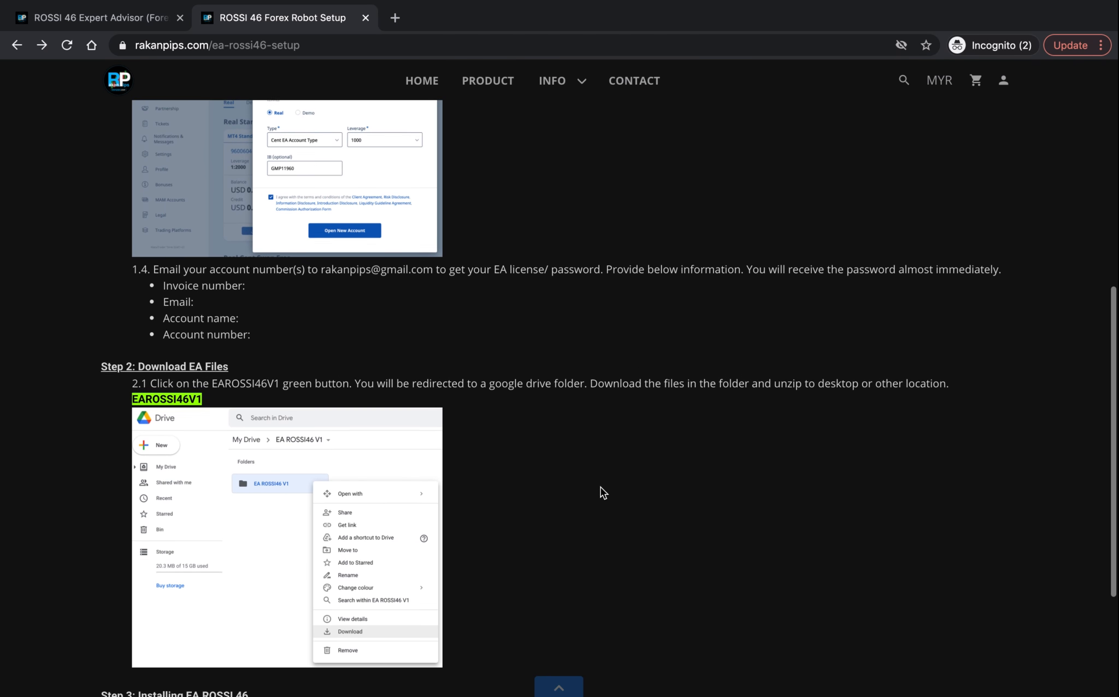
scroll(600, 487, down, 1)
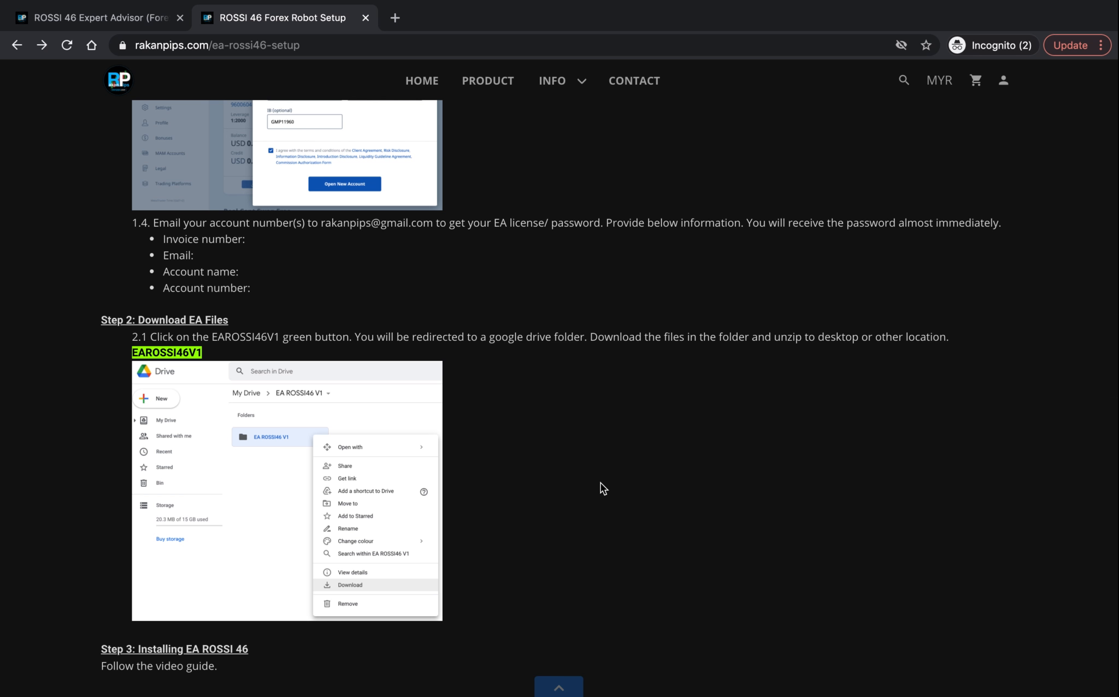
scroll(654, 413, up, 7)
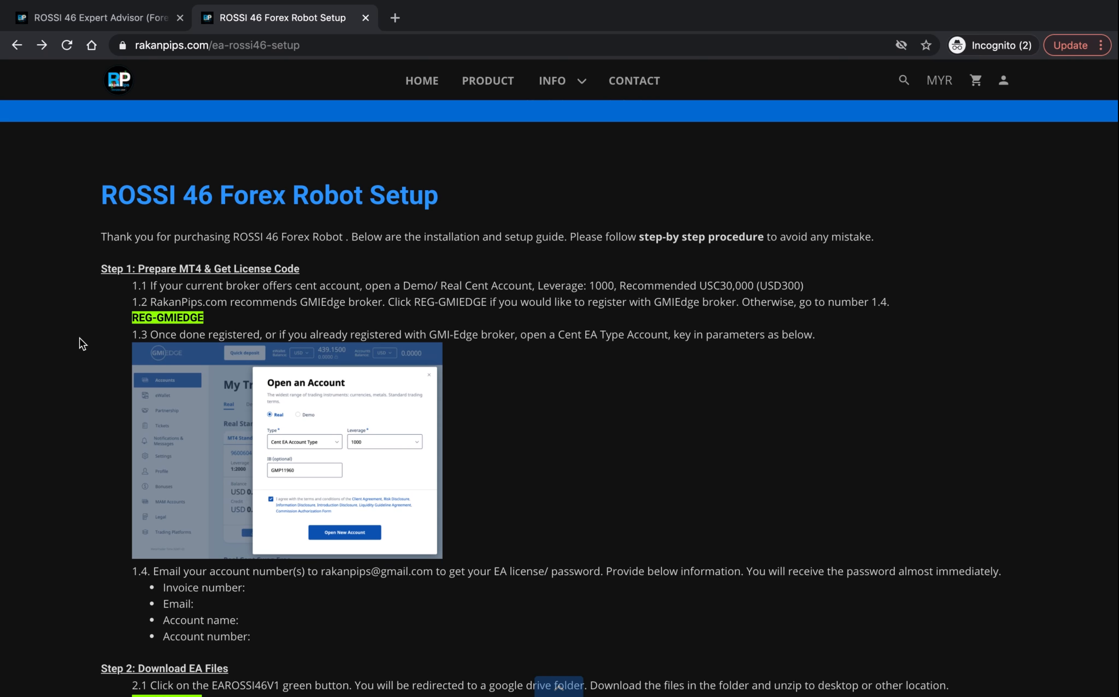
scroll(80, 337, down, 1)
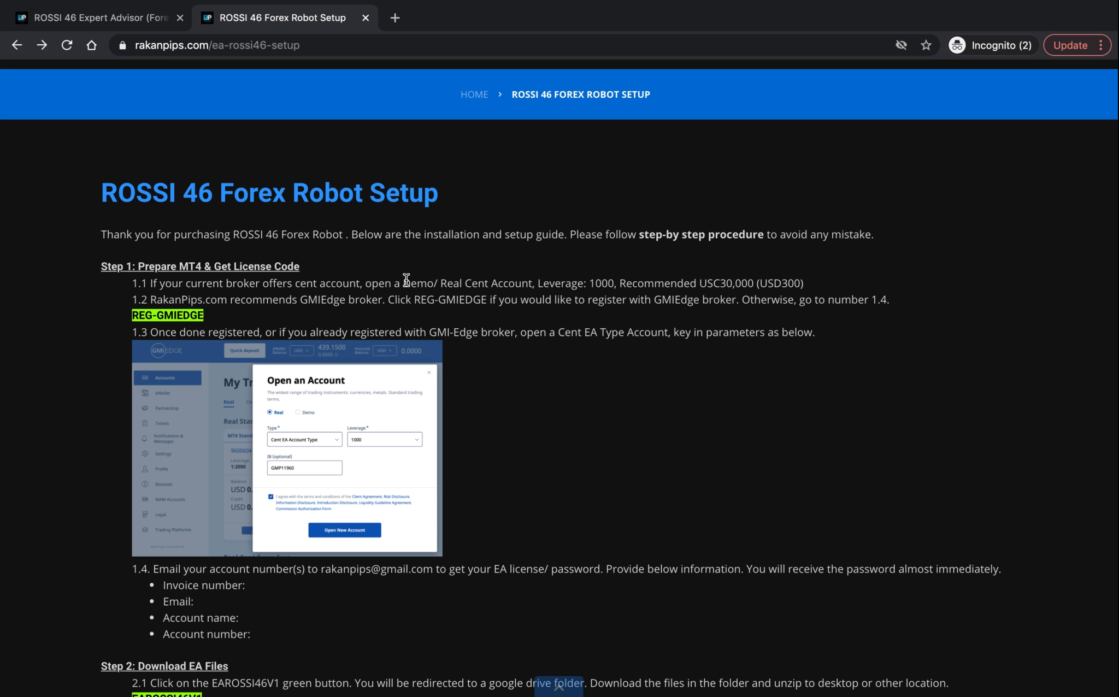
scroll(525, 426, down, 1)
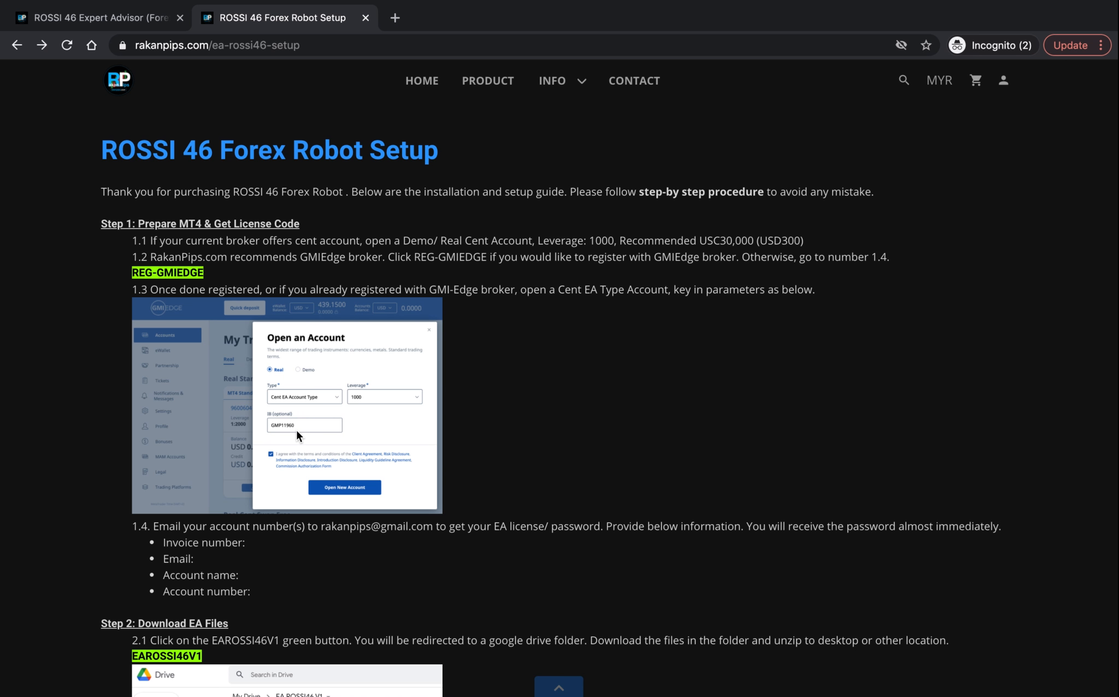
scroll(296, 429, down, 1)
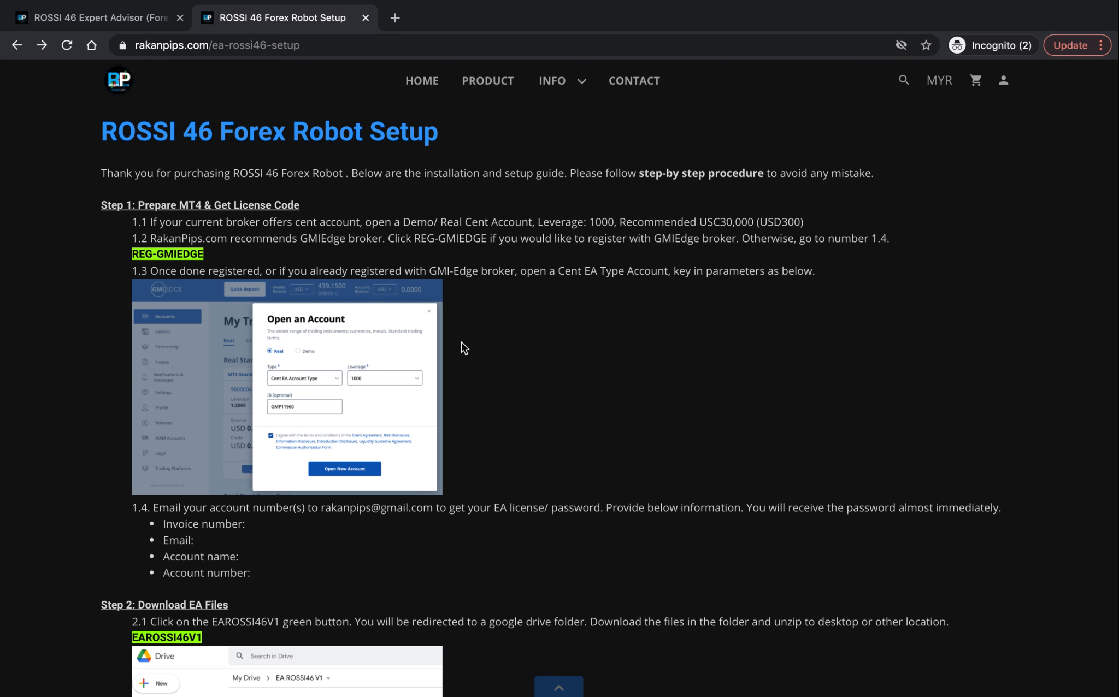
scroll(462, 345, down, 2)
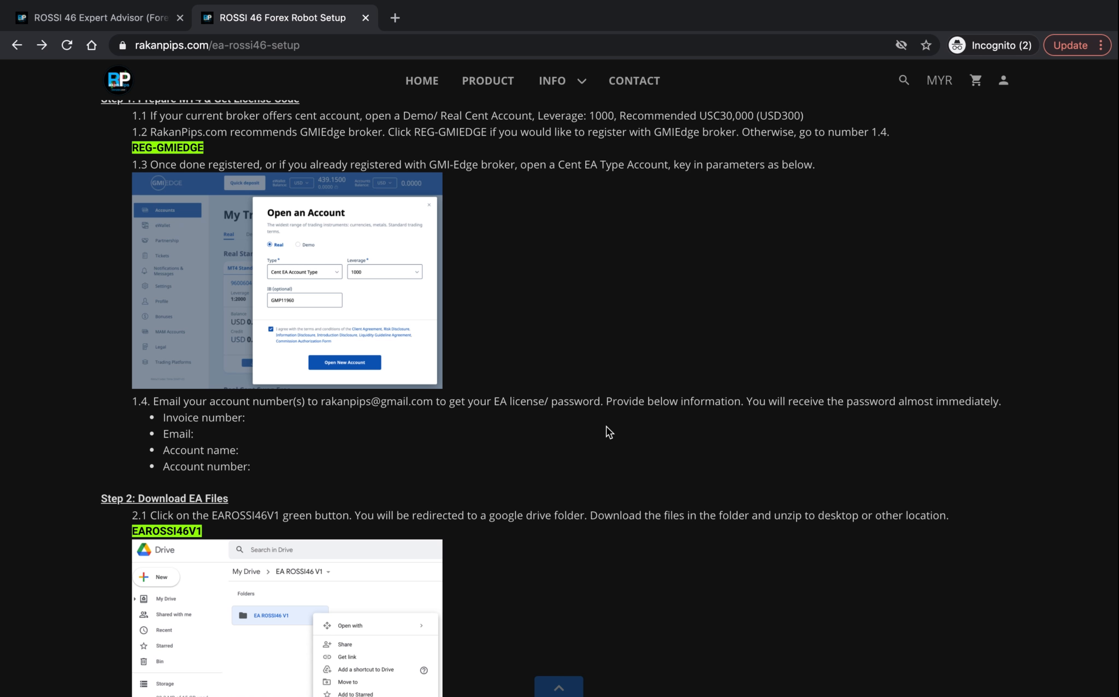
scroll(606, 427, down, 2)
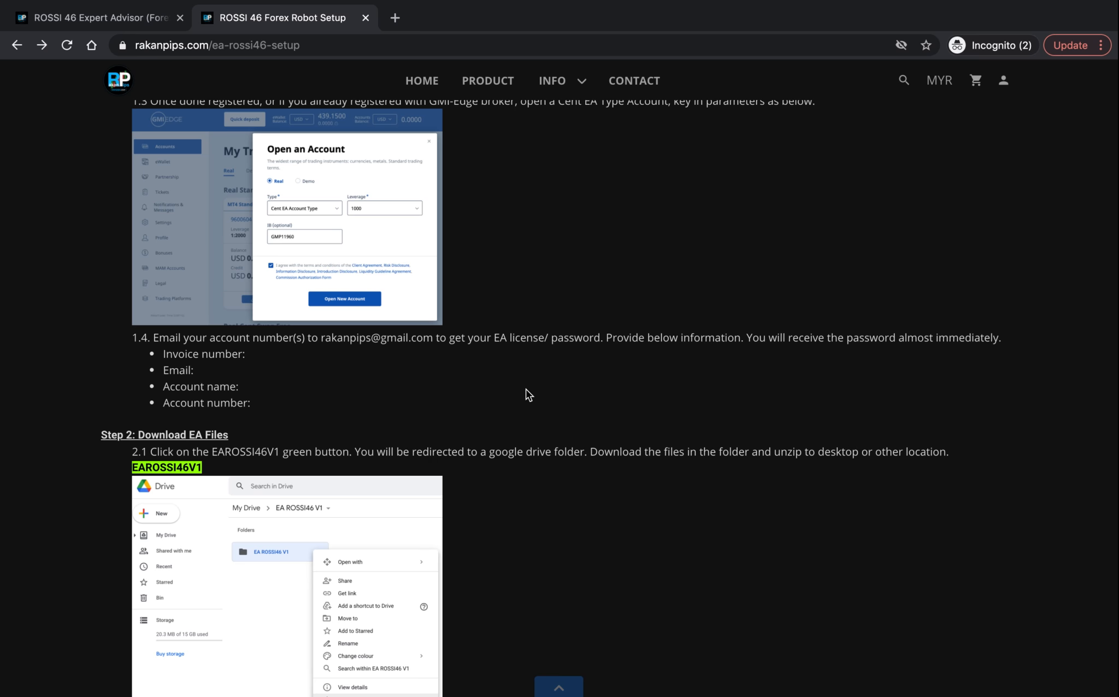
scroll(562, 372, up, 4)
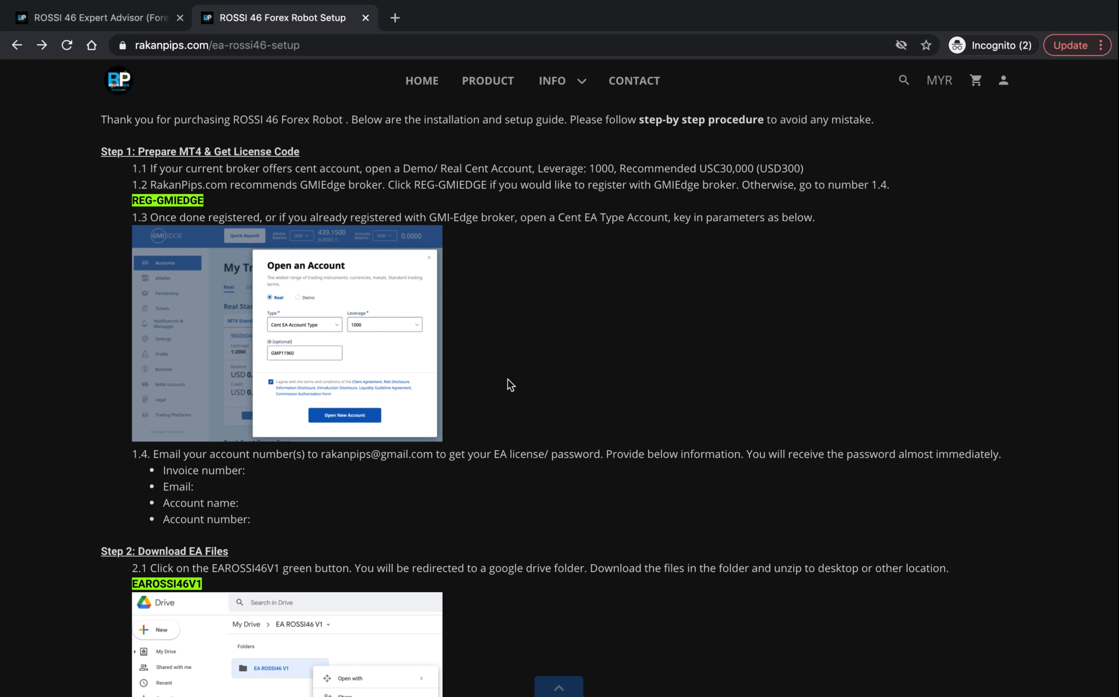
Step: Bring the remote GMIEdge-Live10 MetaTrader 4 terminal to the front in Remote Desktop
mouse_move(865, 695)
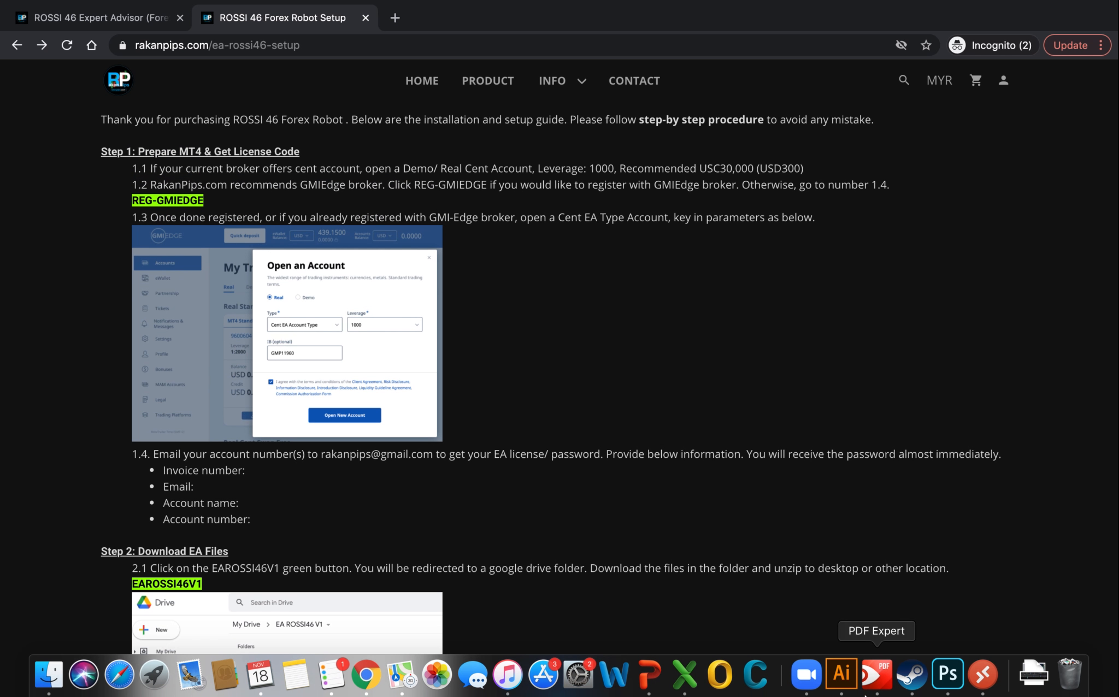
click(983, 675)
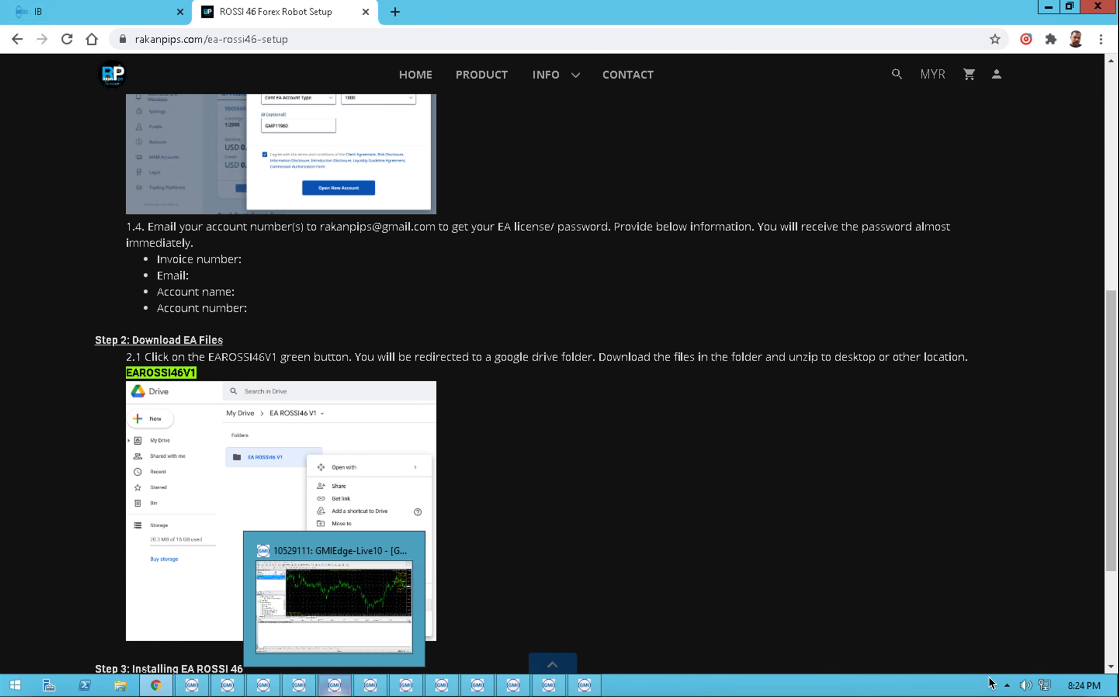
click(584, 686)
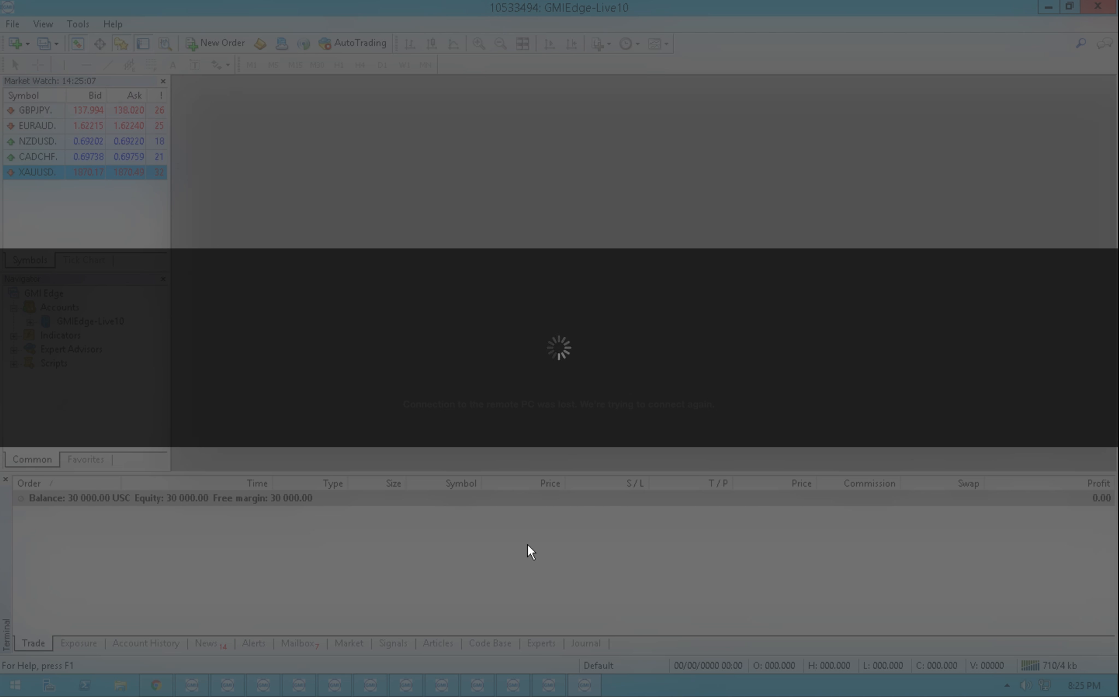
mouse_move(259, 681)
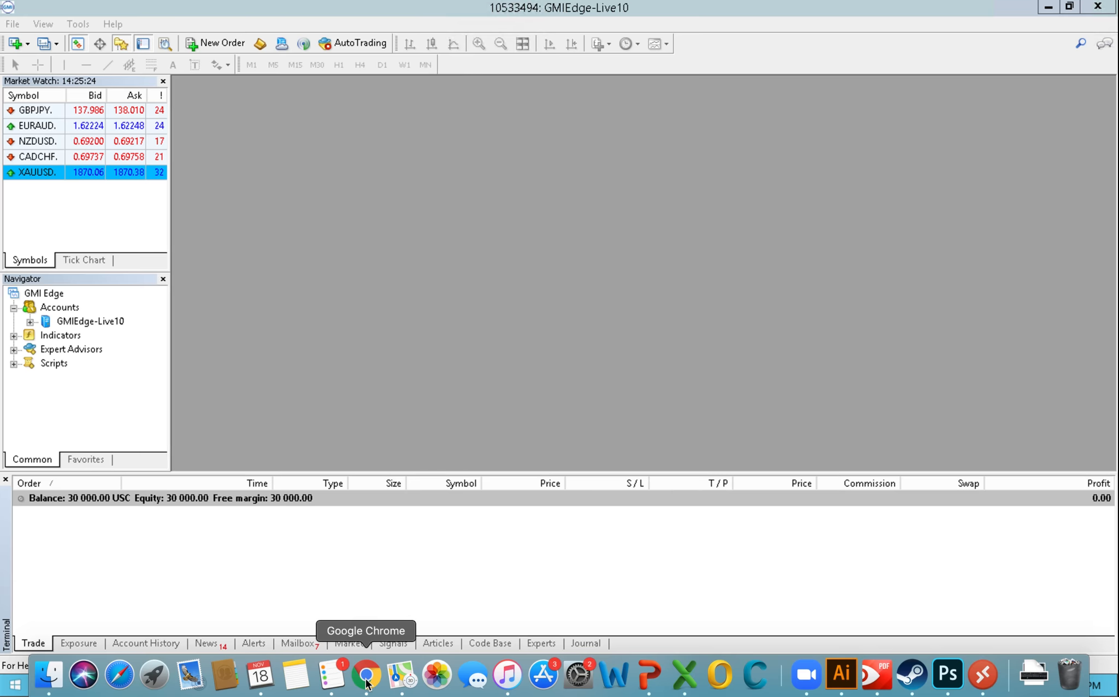
Step: Open the EA ROSSI46 V1 Drive folder via the guide's Step 2 EAROSSI46V1 button in Chrome
click(366, 681)
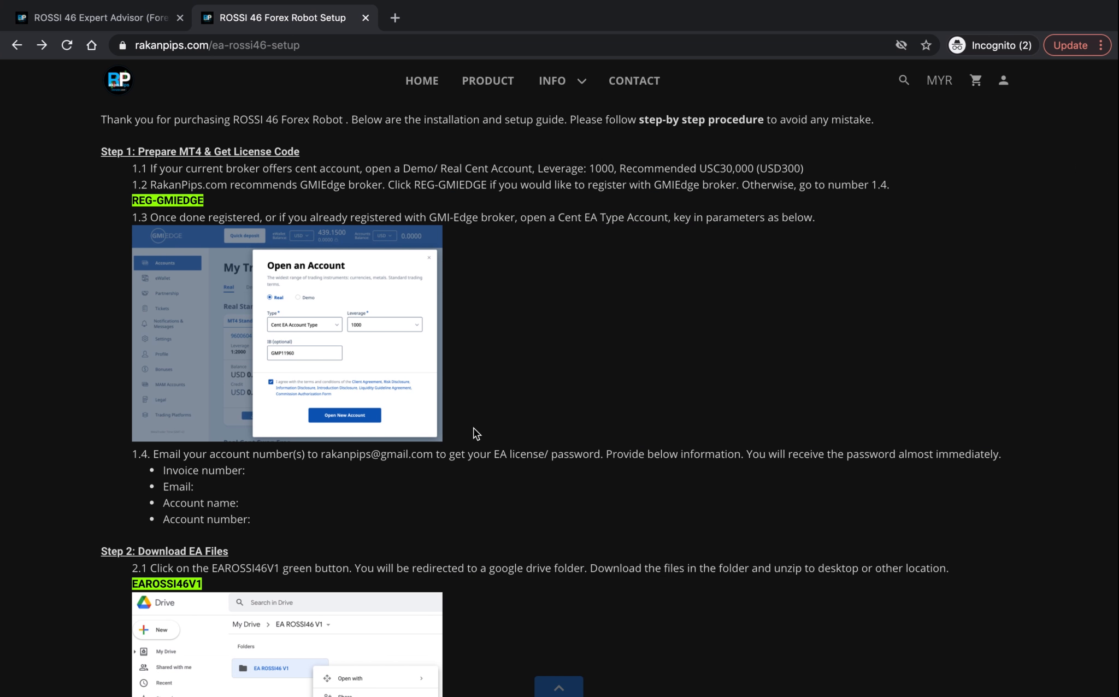
scroll(473, 427, up, 1)
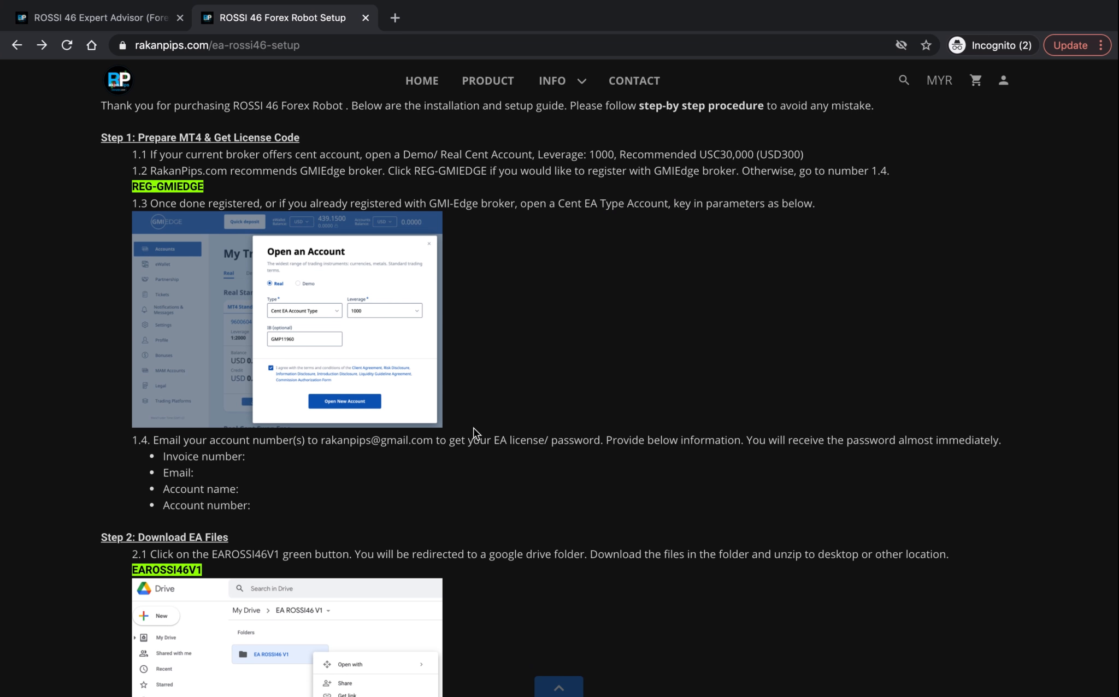
scroll(473, 428, down, 2)
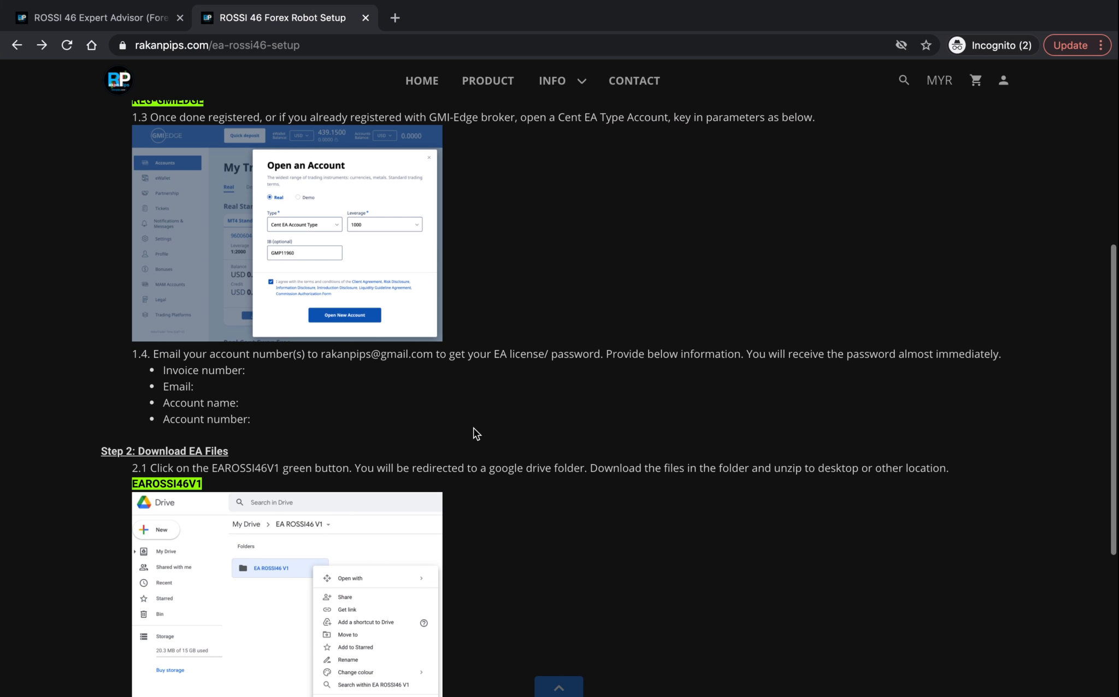
scroll(474, 427, down, 1)
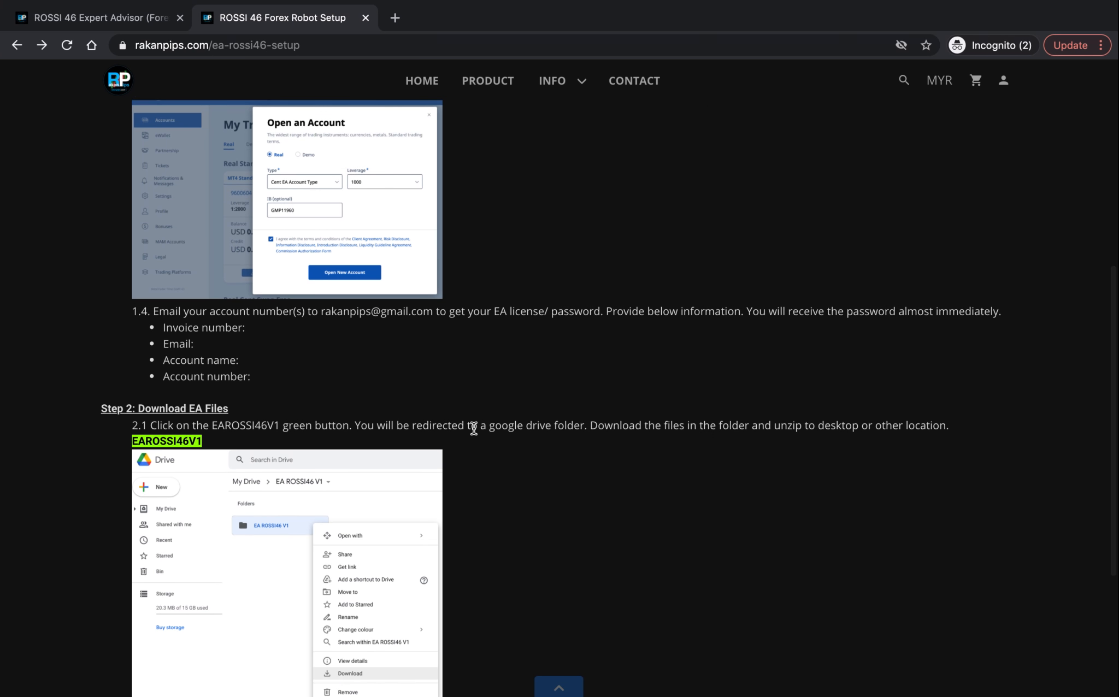
scroll(473, 427, down, 2)
scroll(473, 428, down, 2)
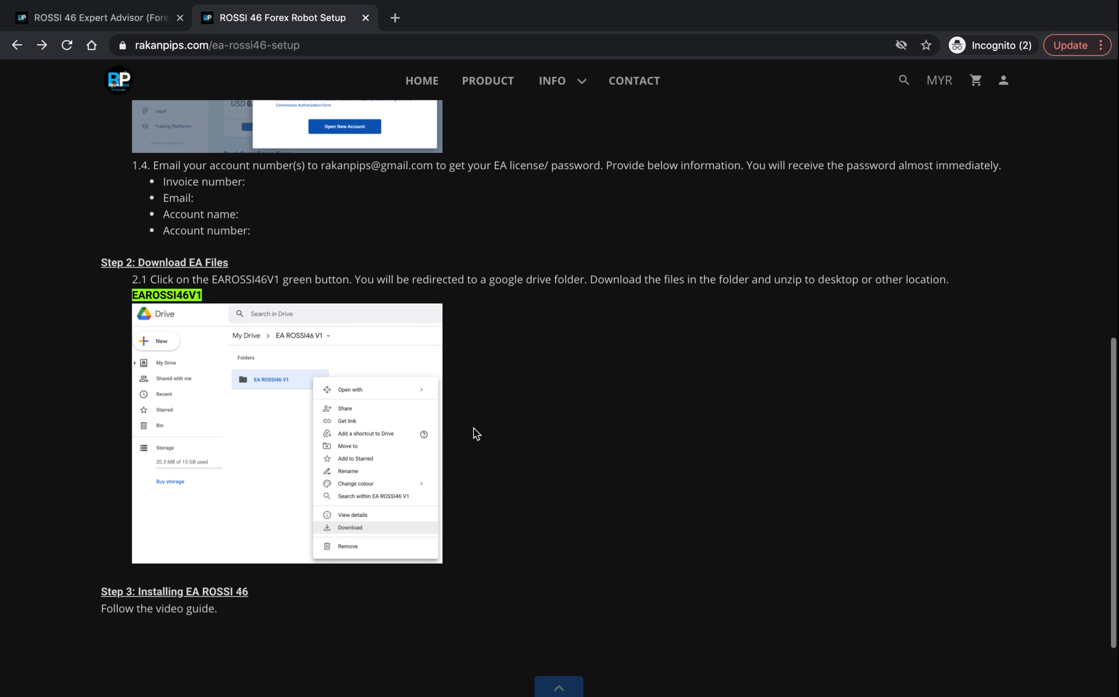
scroll(474, 427, up, 1)
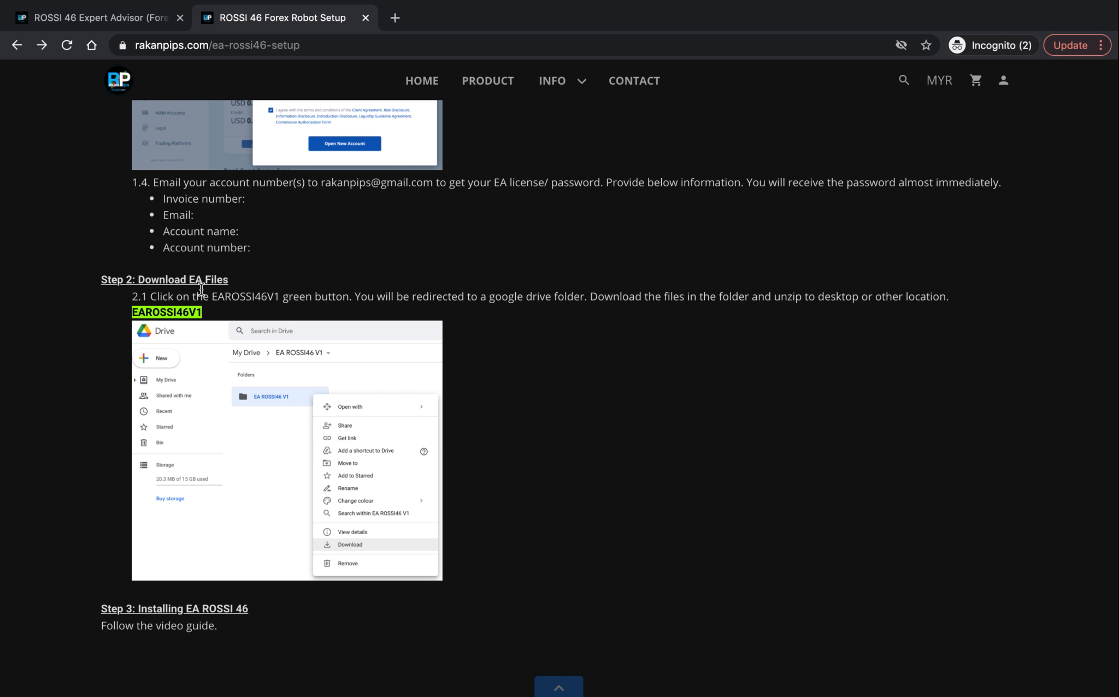
click(188, 316)
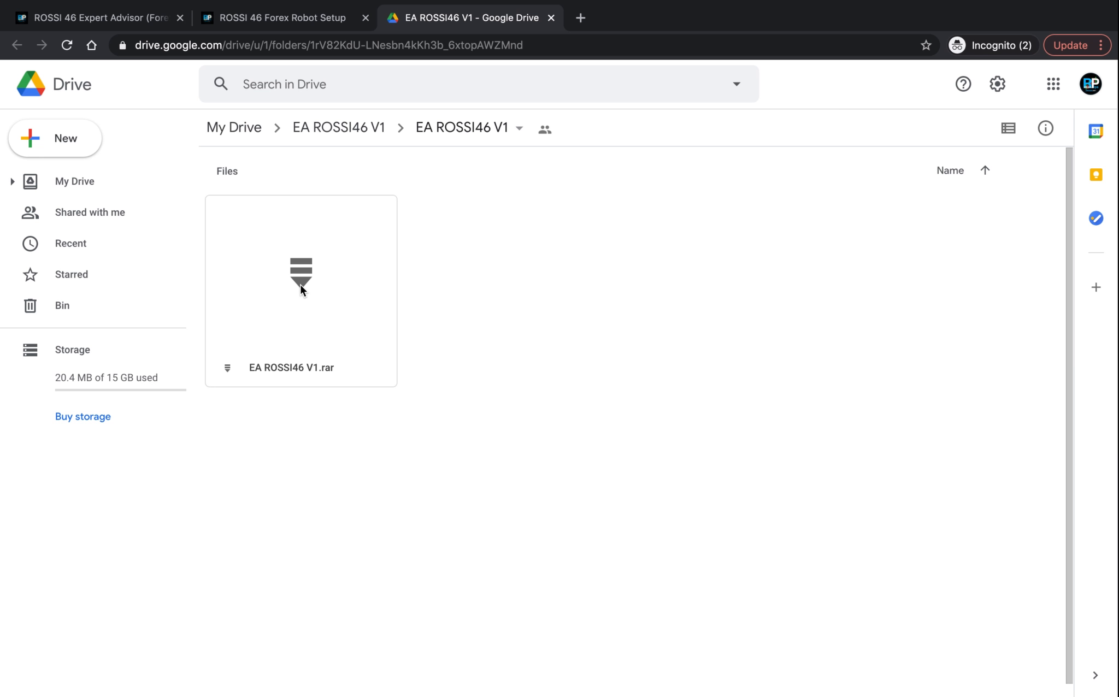
Step: Download EA ROSSI46 V1.rar (48.8 KB) from the shared Drive folder in the remote browser
mouse_move(971, 695)
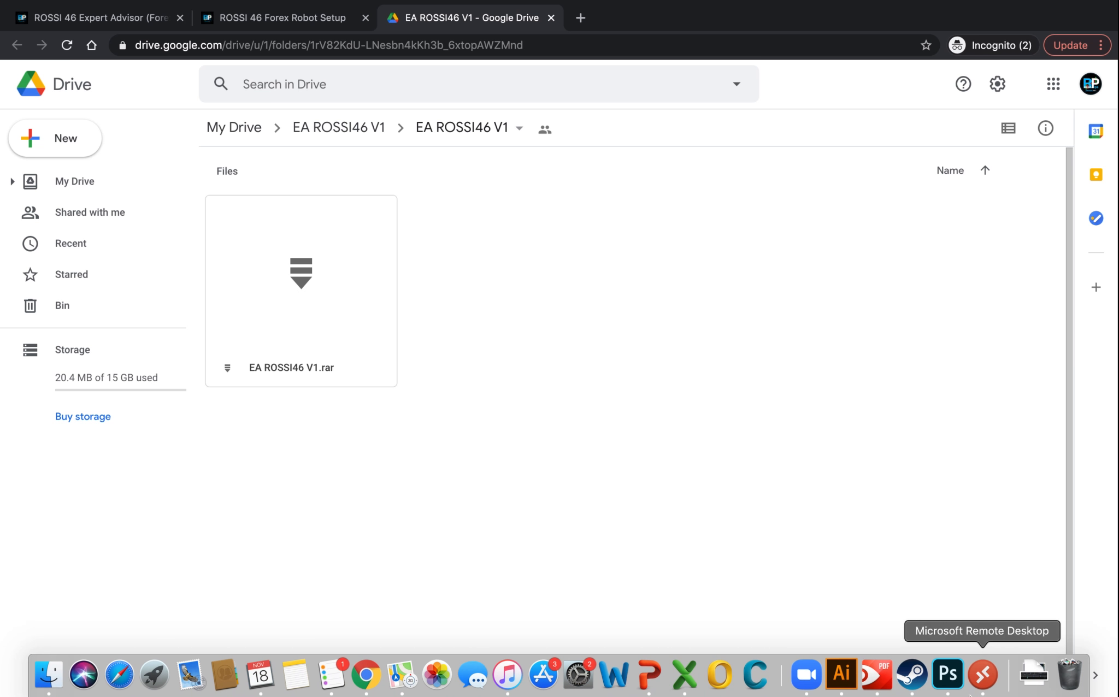
click(989, 675)
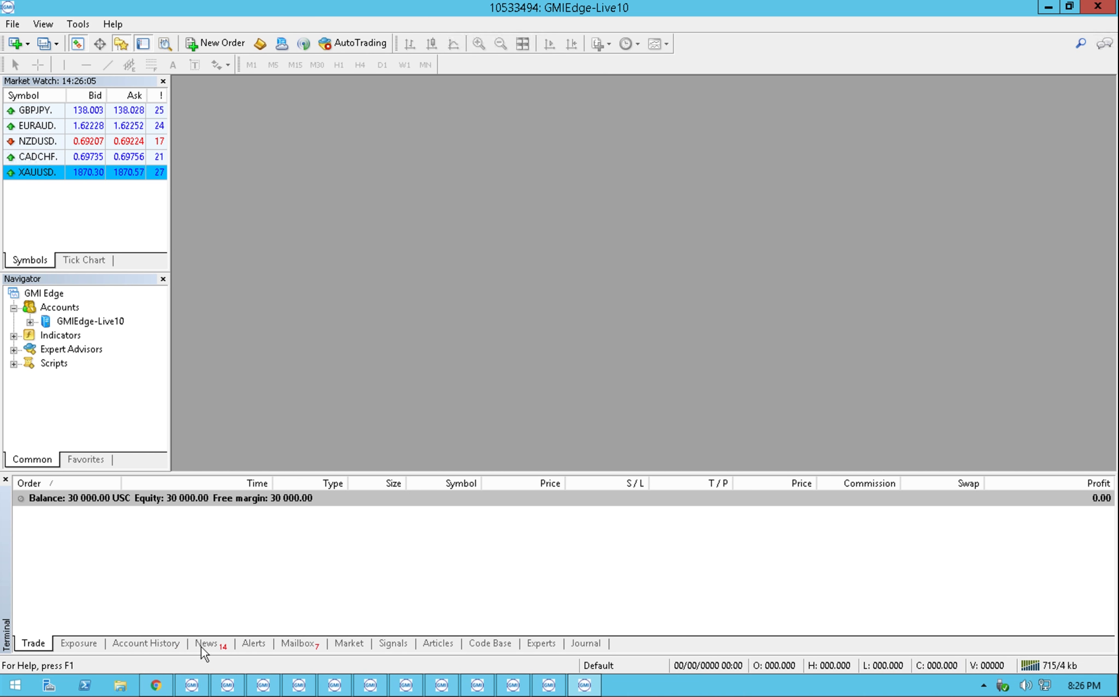
click(156, 686)
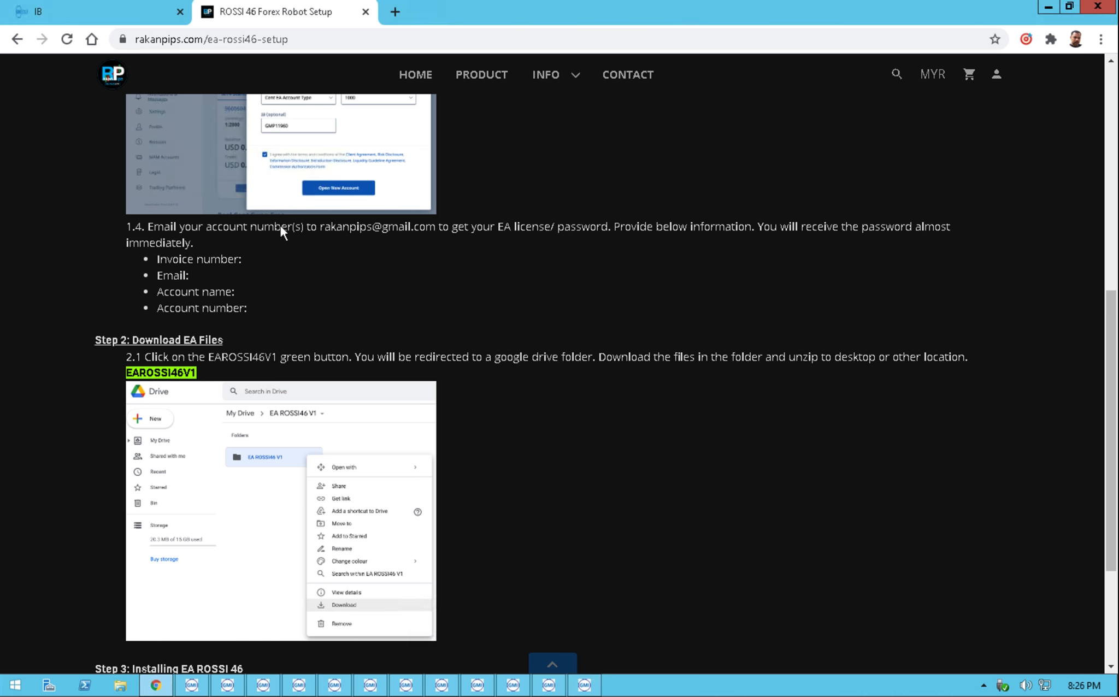
click(160, 377)
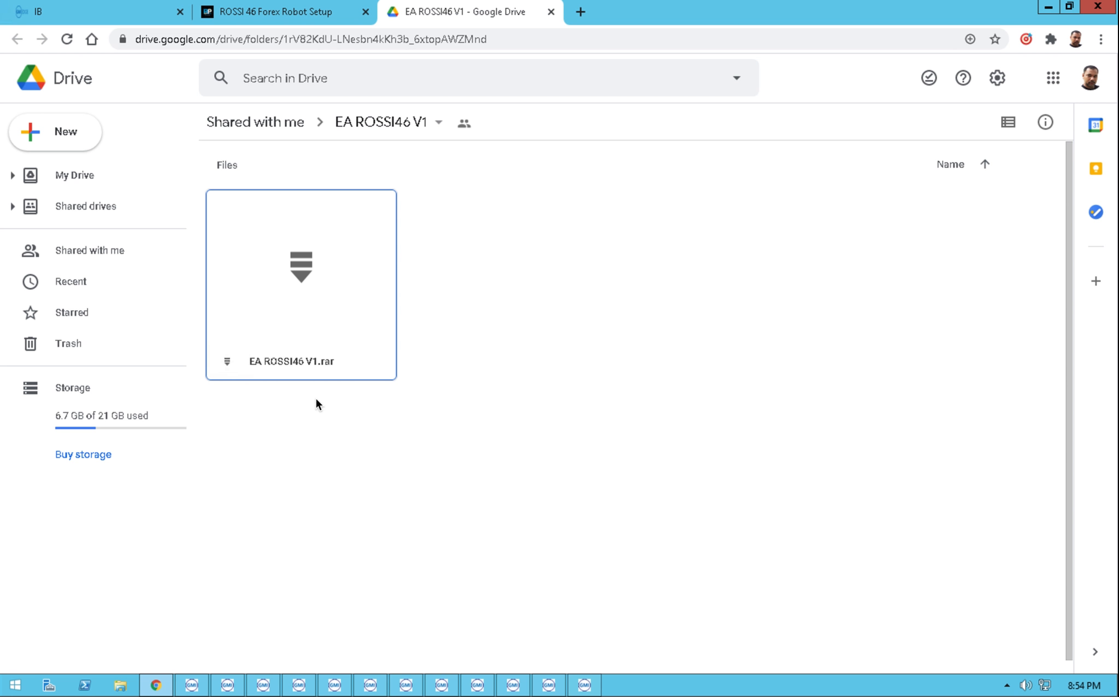
right_click(314, 362)
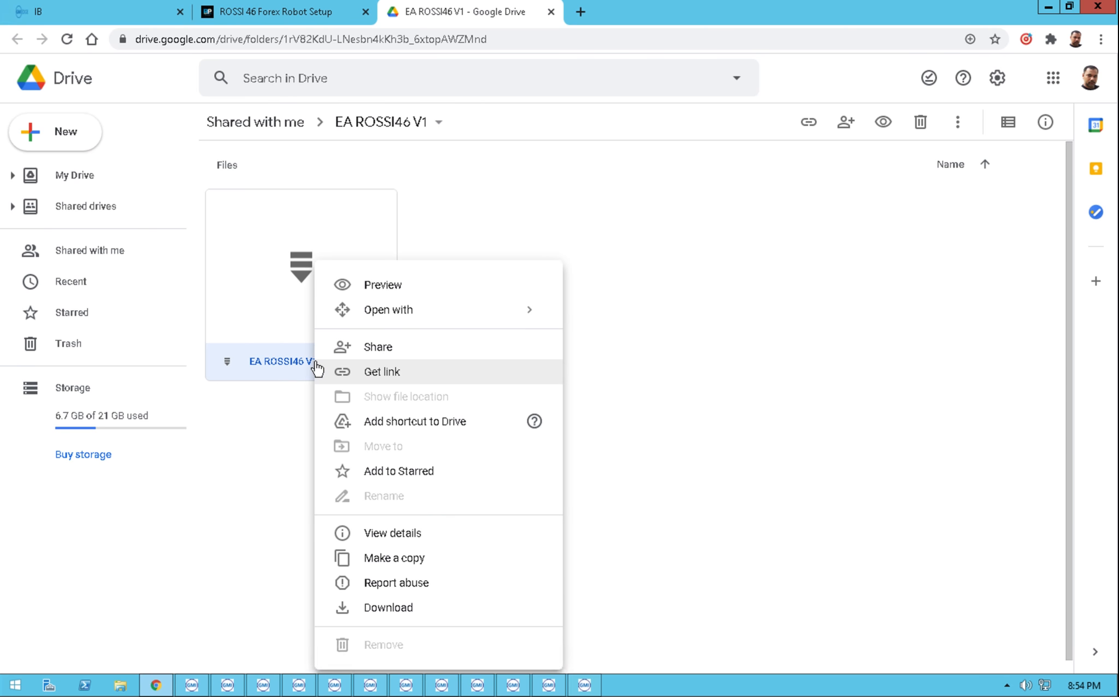
click(388, 607)
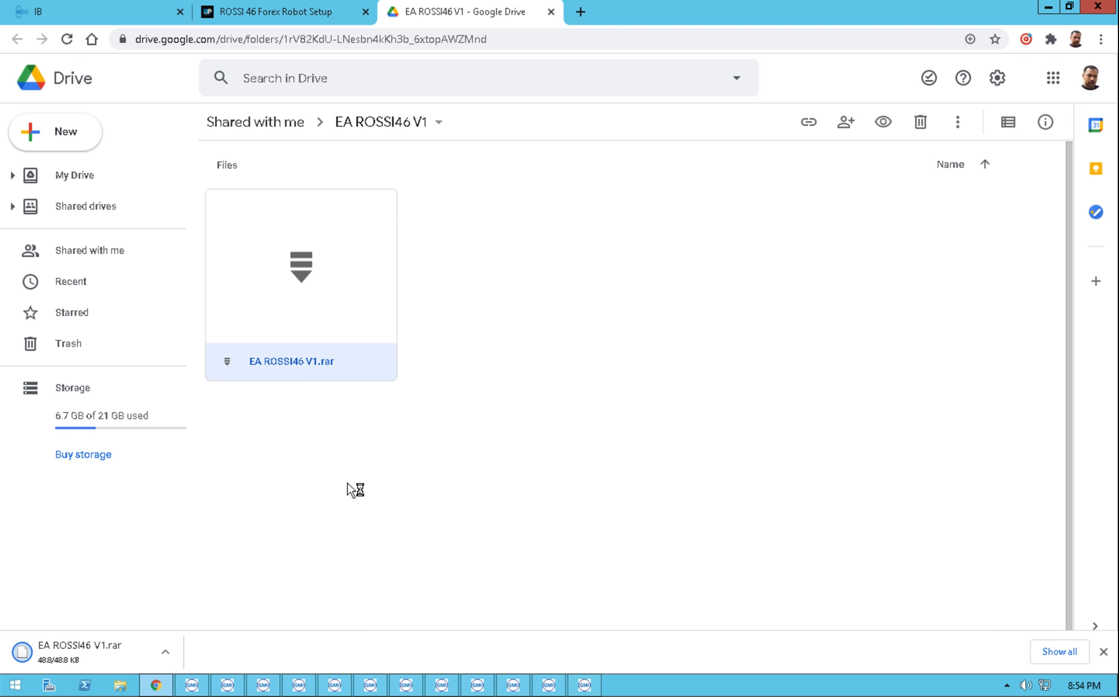
Step: Extract EA ROSSI46 V1.rar with 7-Zip Extract Here and open the new EA ROSSI46 V1 folder
click(165, 652)
click(232, 601)
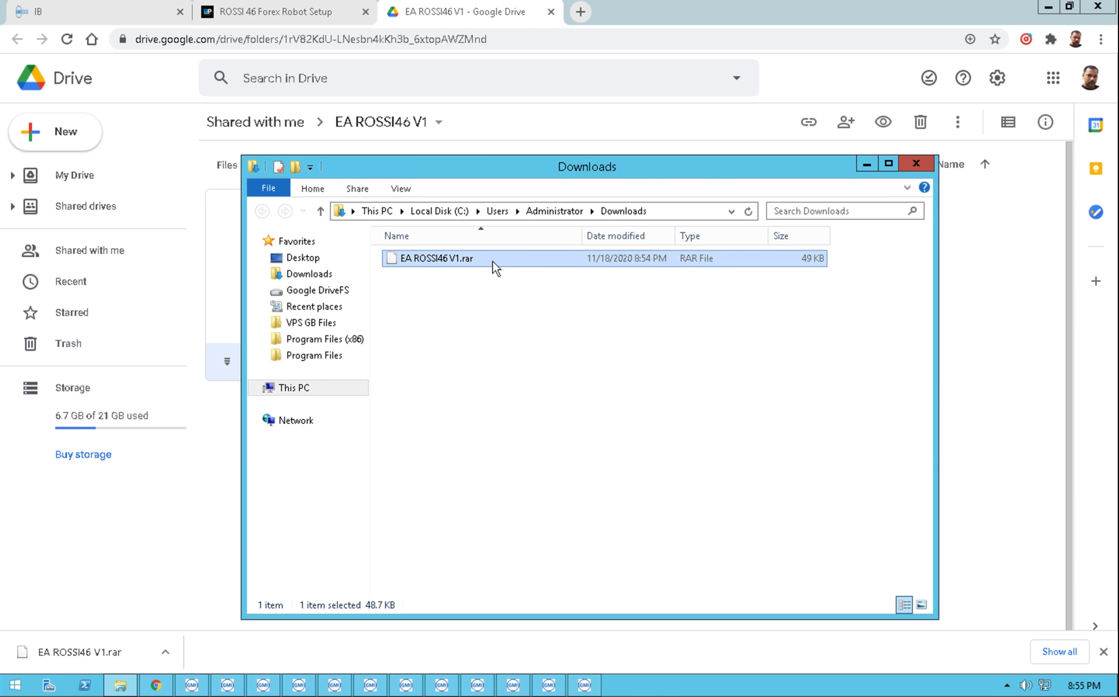
right_click(494, 267)
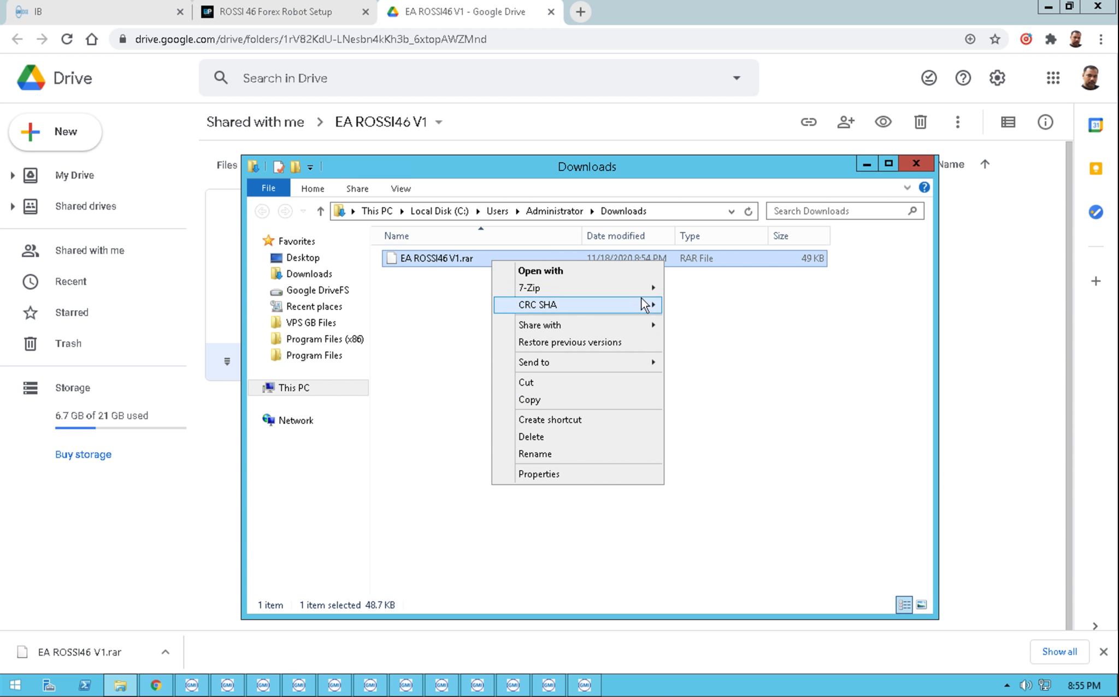
mouse_move(647, 293)
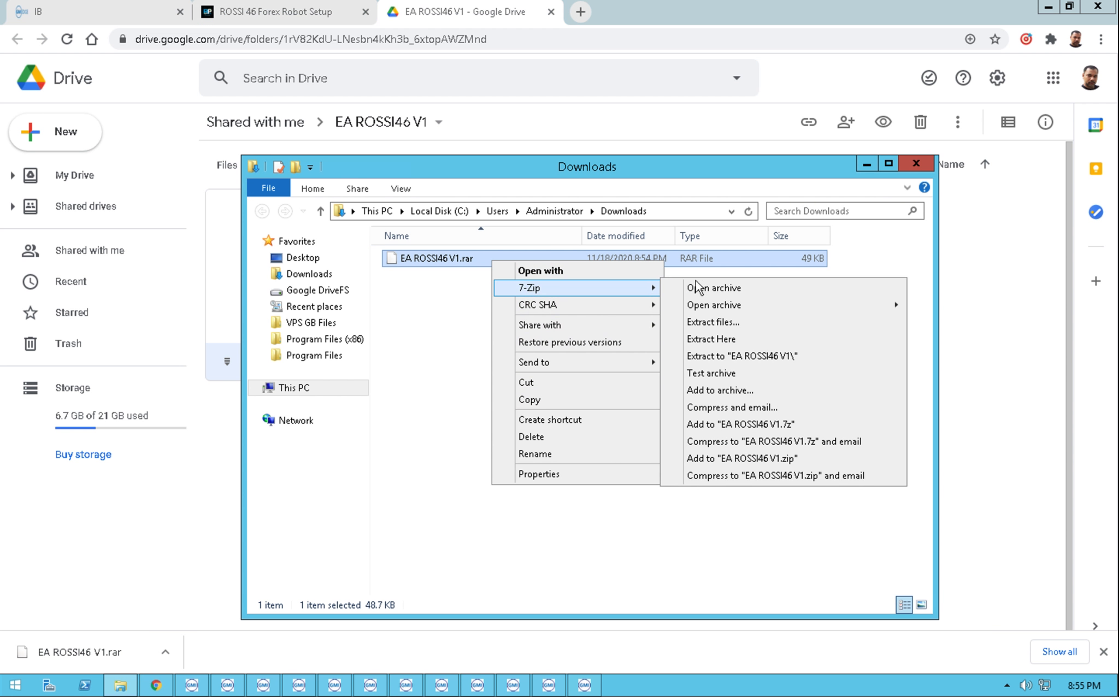
click(753, 340)
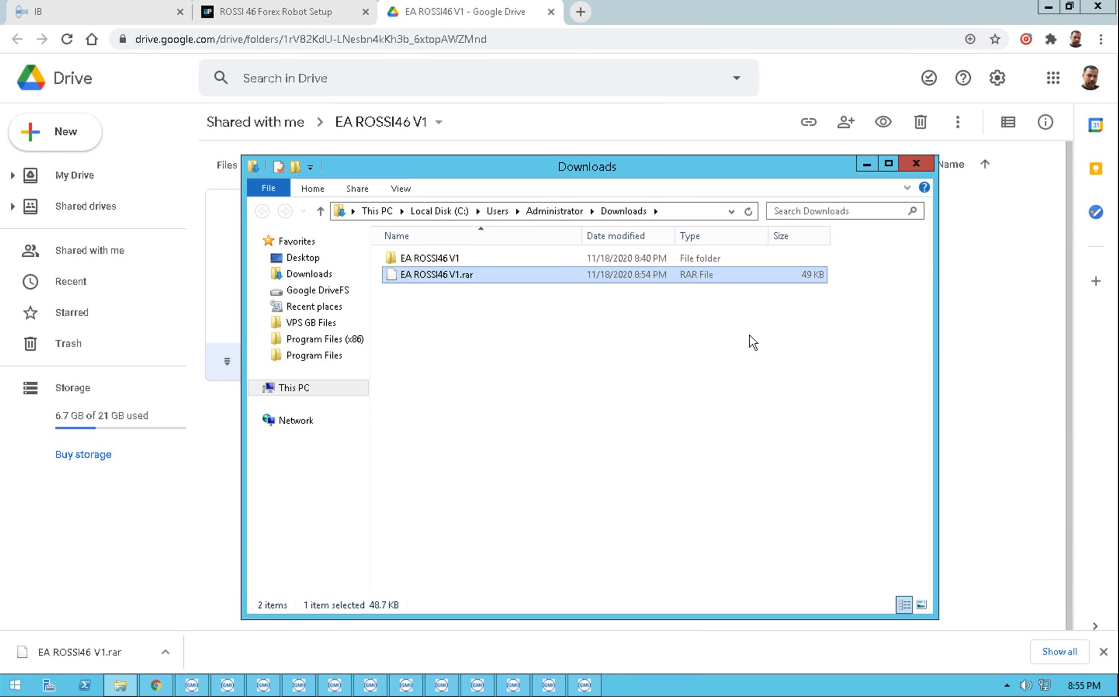
double_click(462, 259)
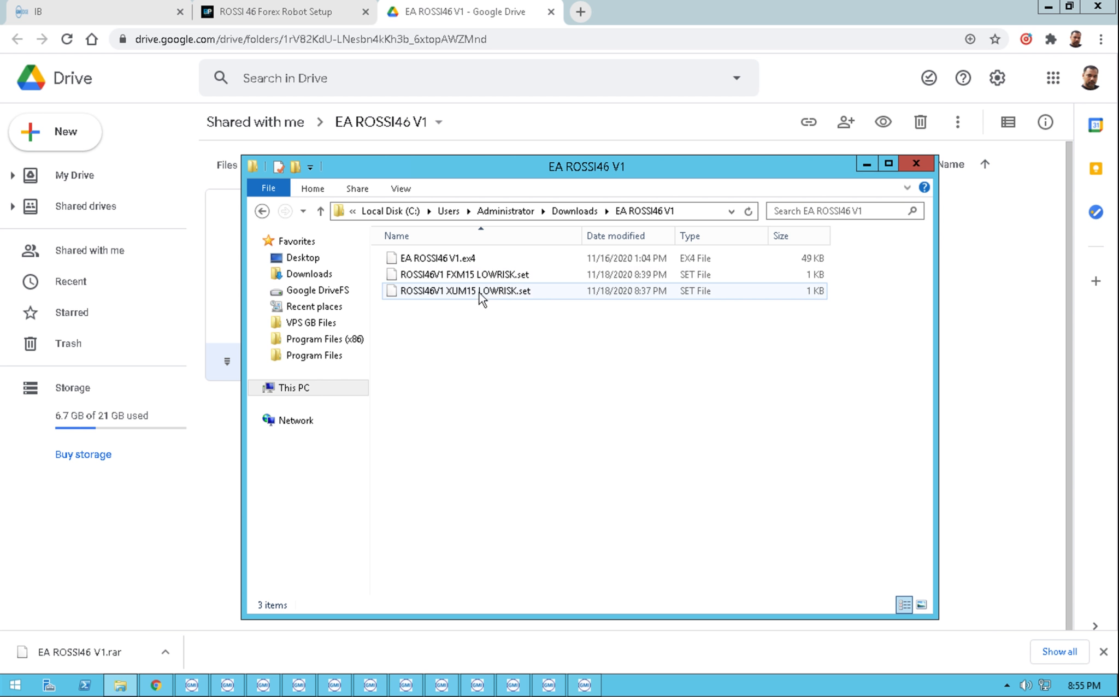
Step: Copy EA ROSSI46 V1.ex4 and switch to the GMIEdge-Live10 MetaTrader 4 terminal
click(471, 264)
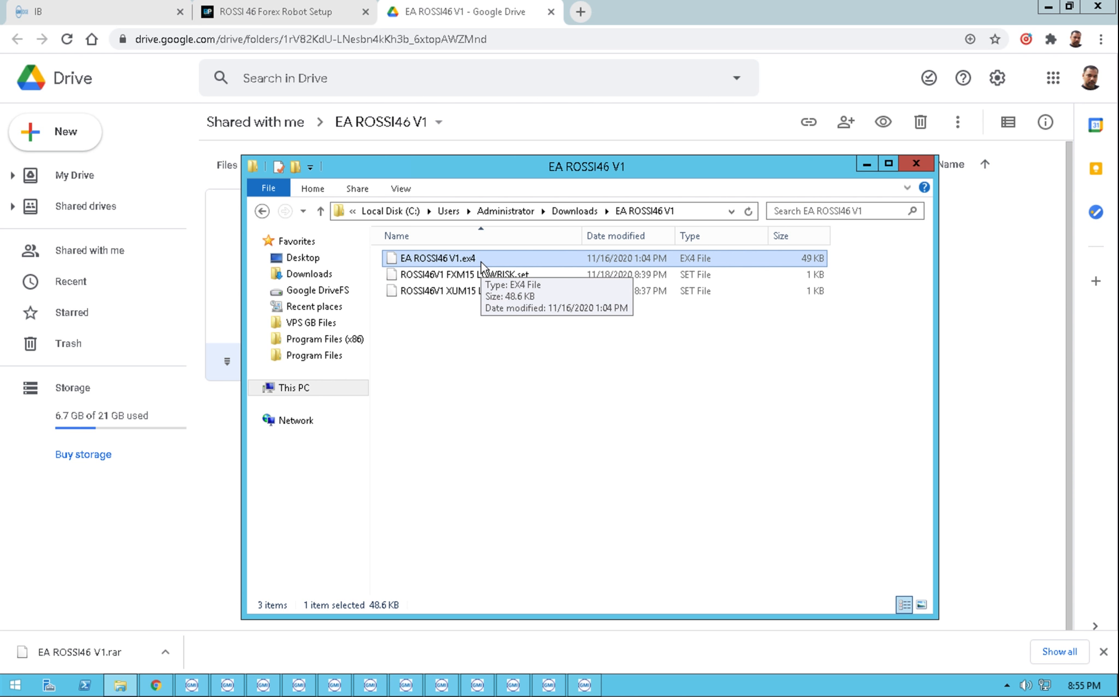
right_click(480, 264)
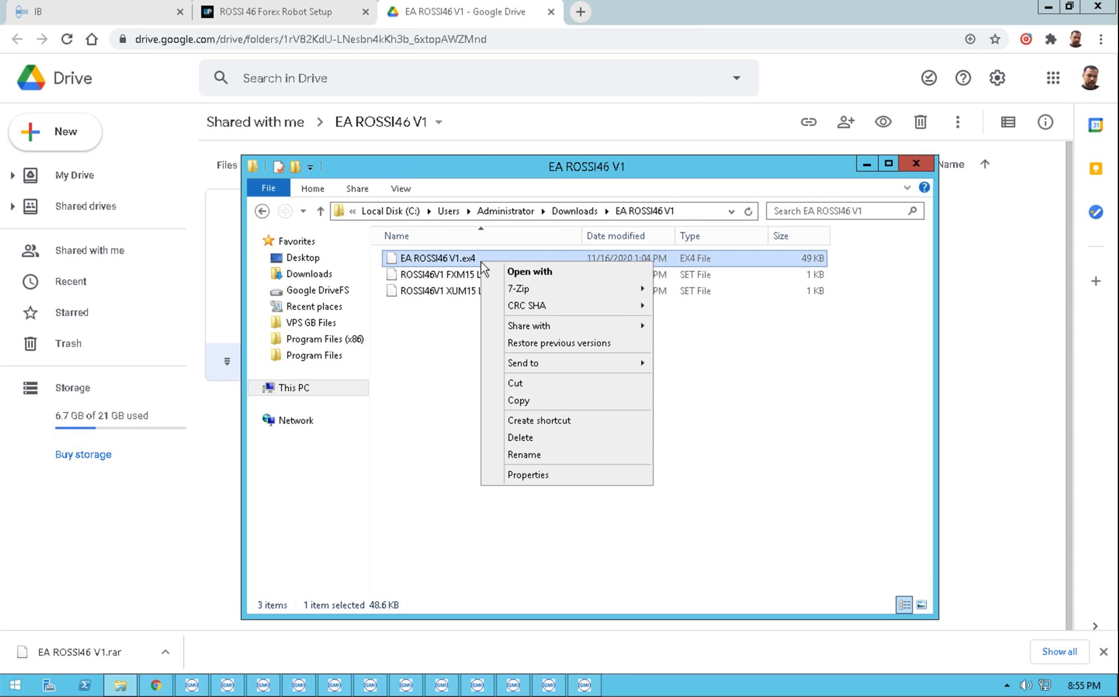
click(517, 401)
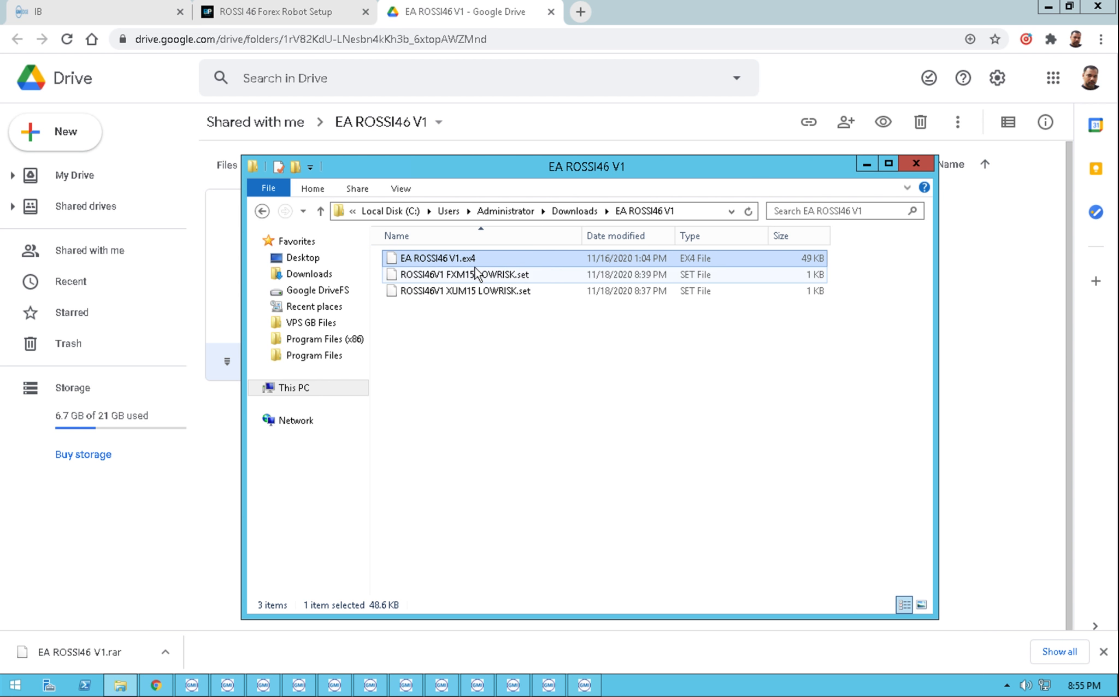
click(584, 685)
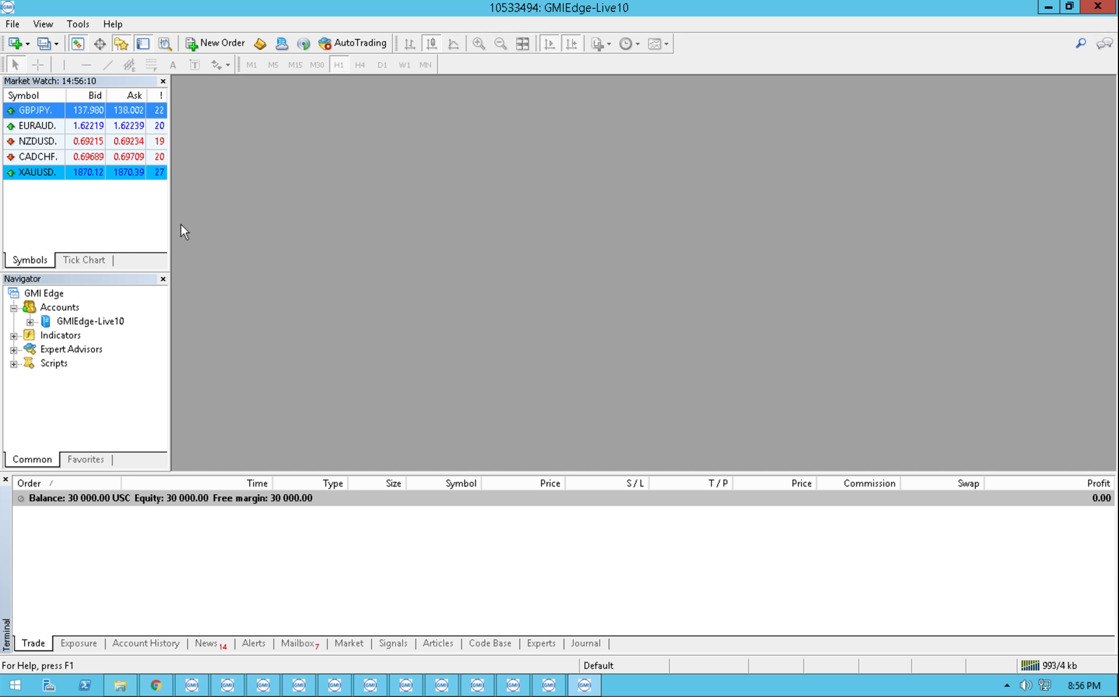
Step: Paste EA ROSSI46 V1.ex4 into MQL4\Experts in the terminal's data folder
click(14, 24)
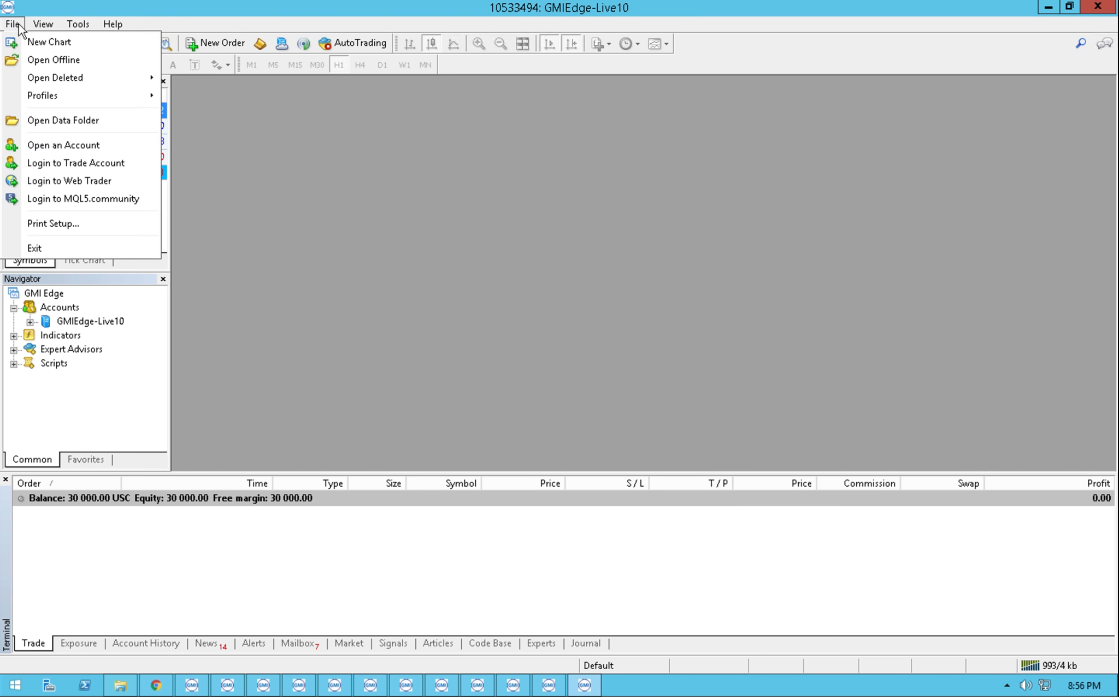
click(55, 126)
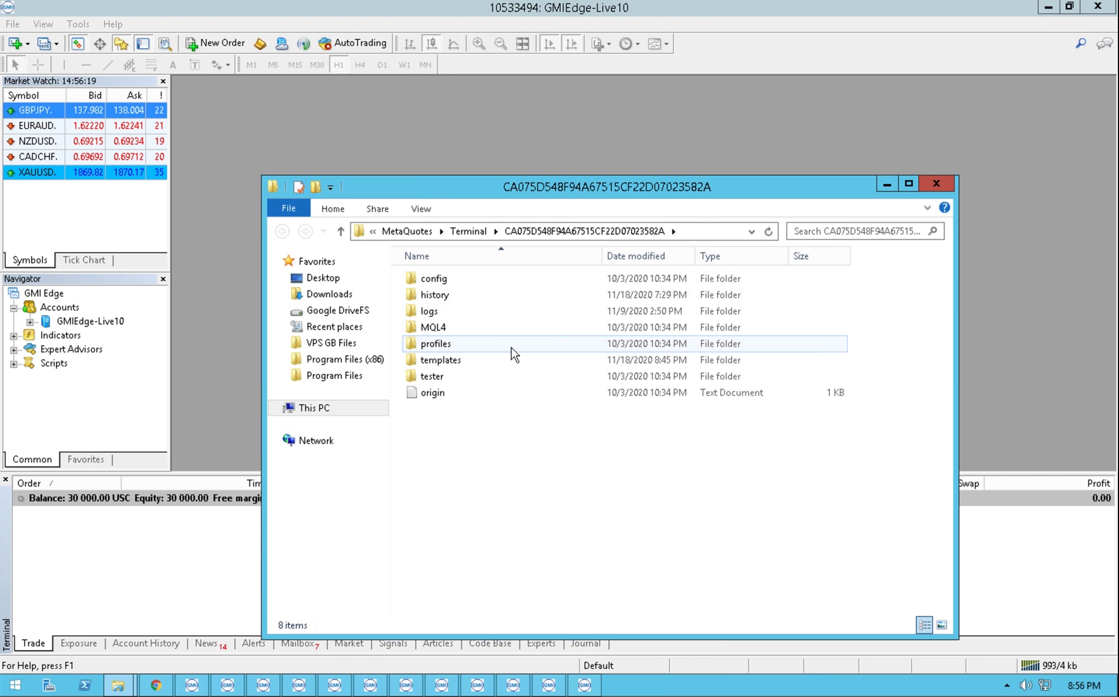
double_click(483, 336)
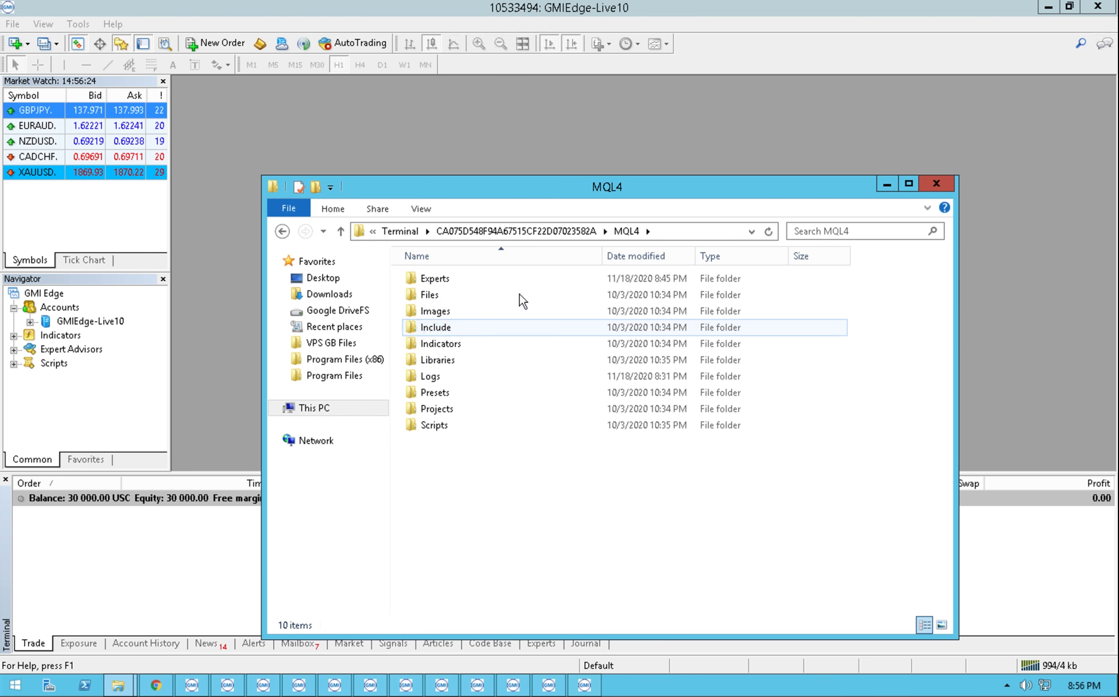
double_click(544, 281)
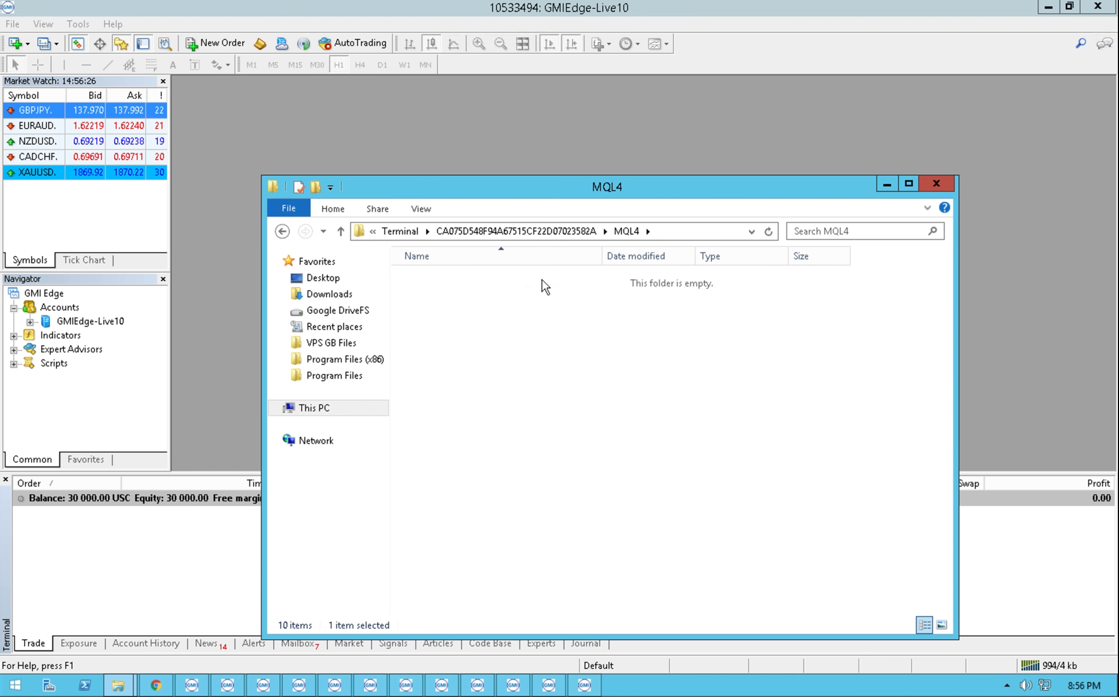
right_click(589, 453)
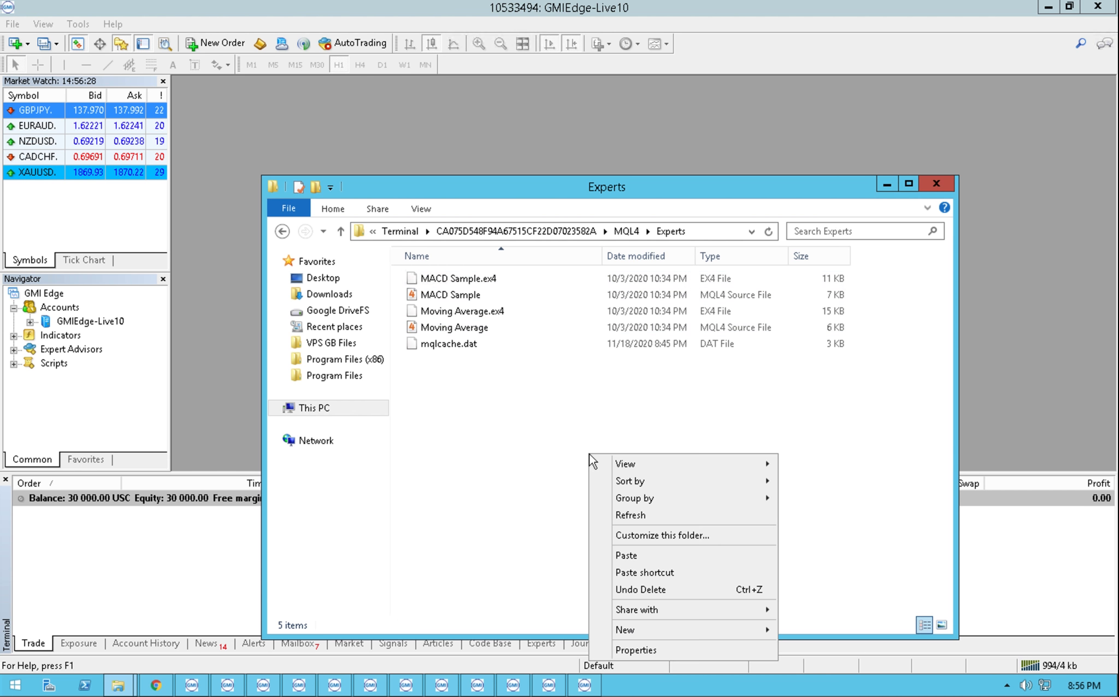
click(671, 558)
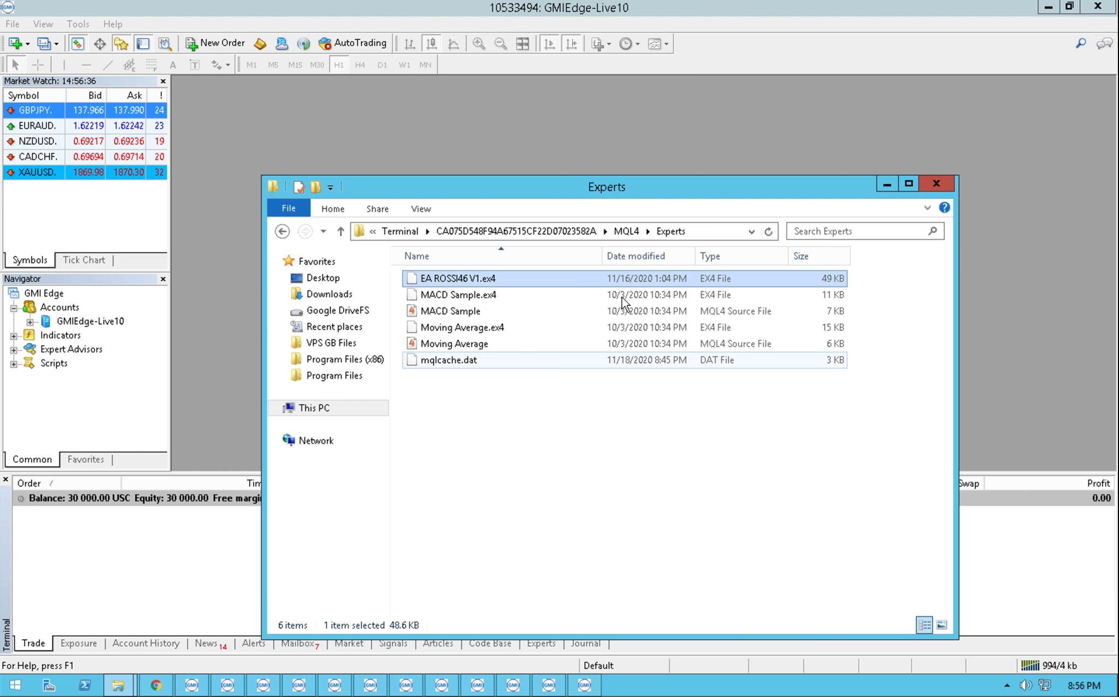
click(627, 233)
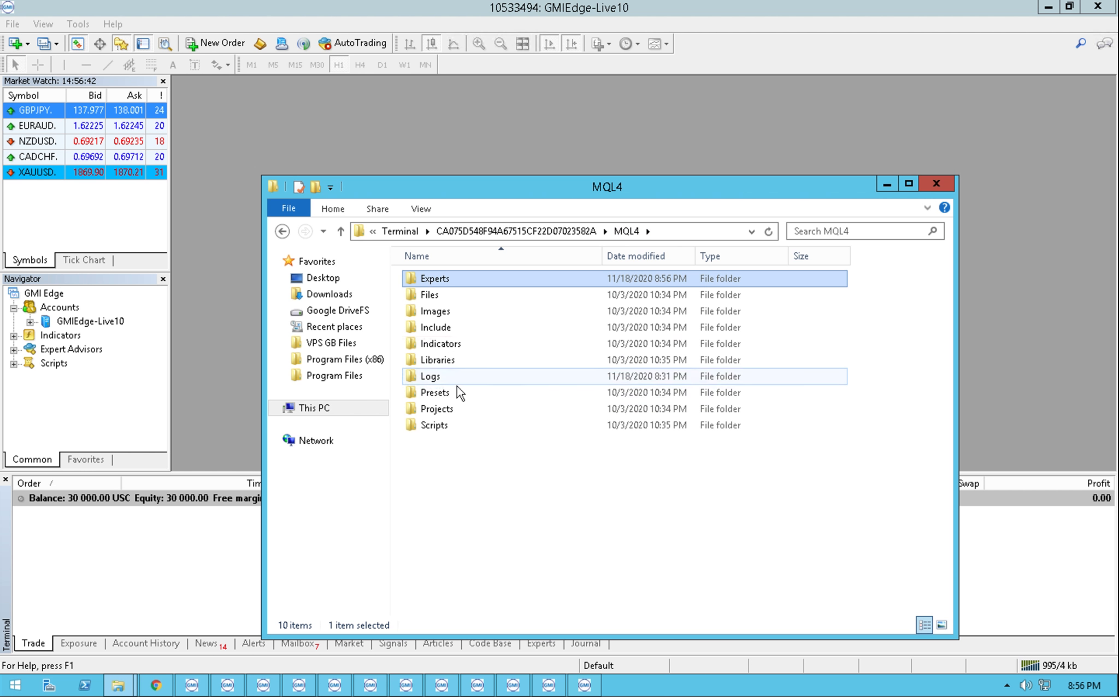
Step: Copy the FXM15 and XUM15 LOWRISK .set files into the MQL4\Presets folder
double_click(451, 394)
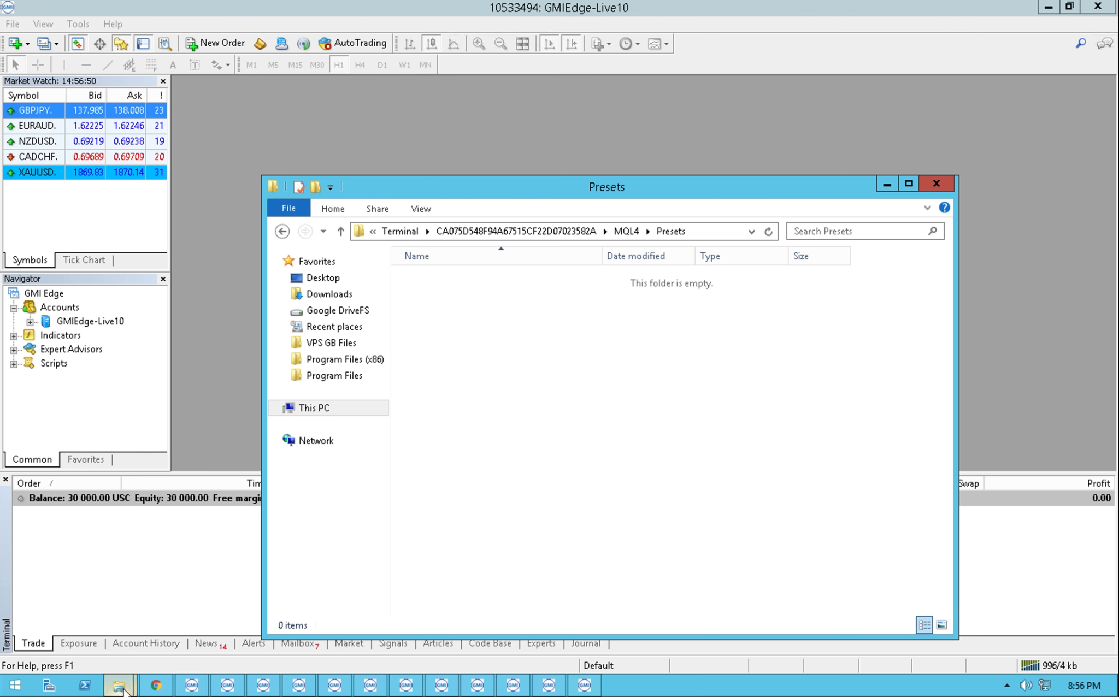
mouse_move(122, 689)
click(117, 595)
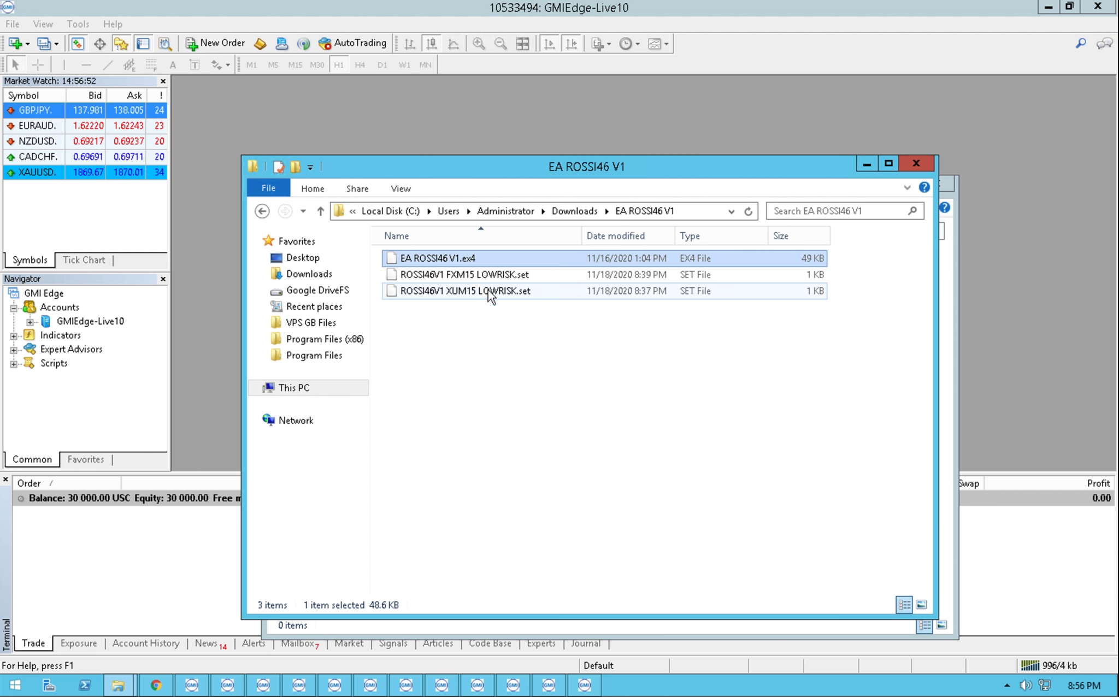
click(558, 275)
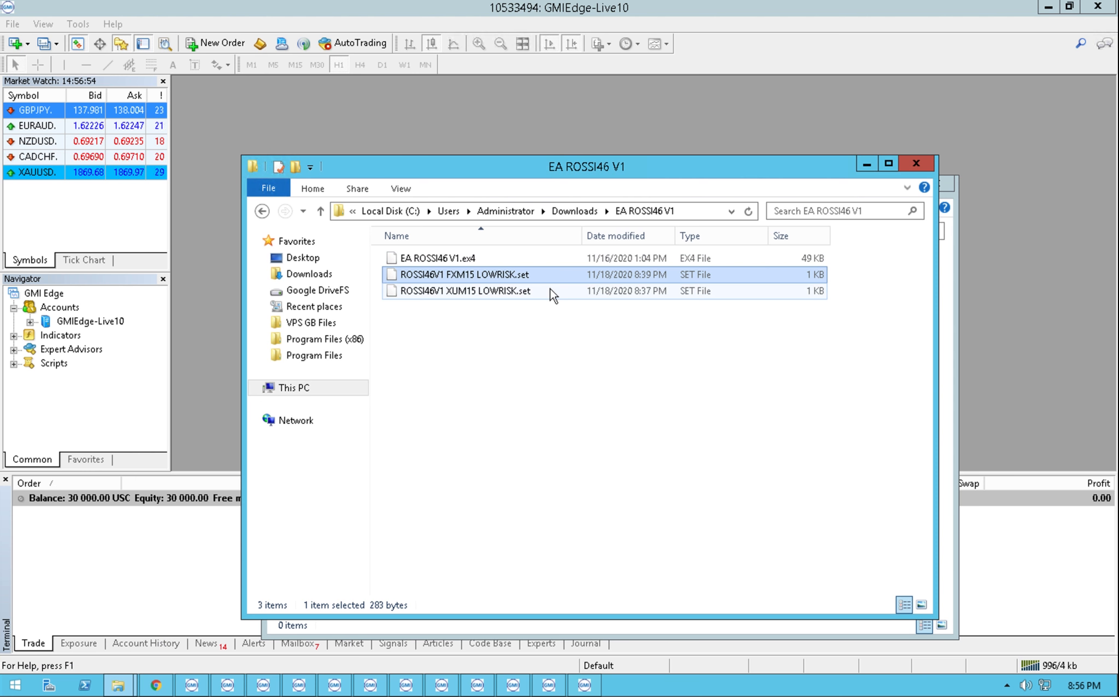
shift+click(551, 290)
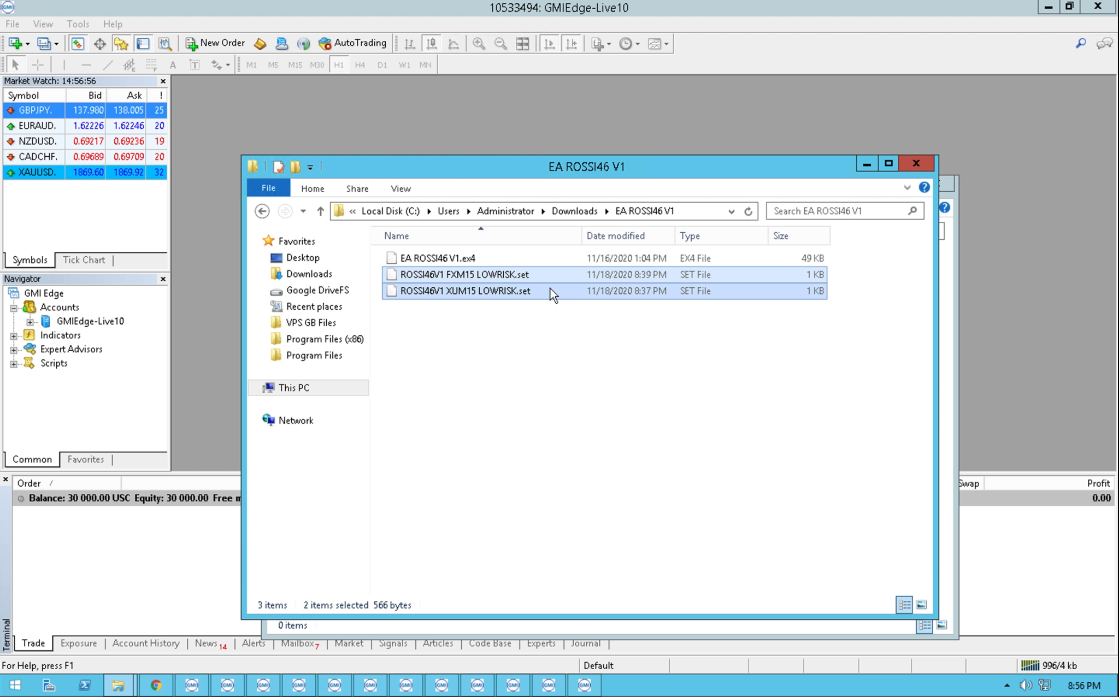
right_click(551, 290)
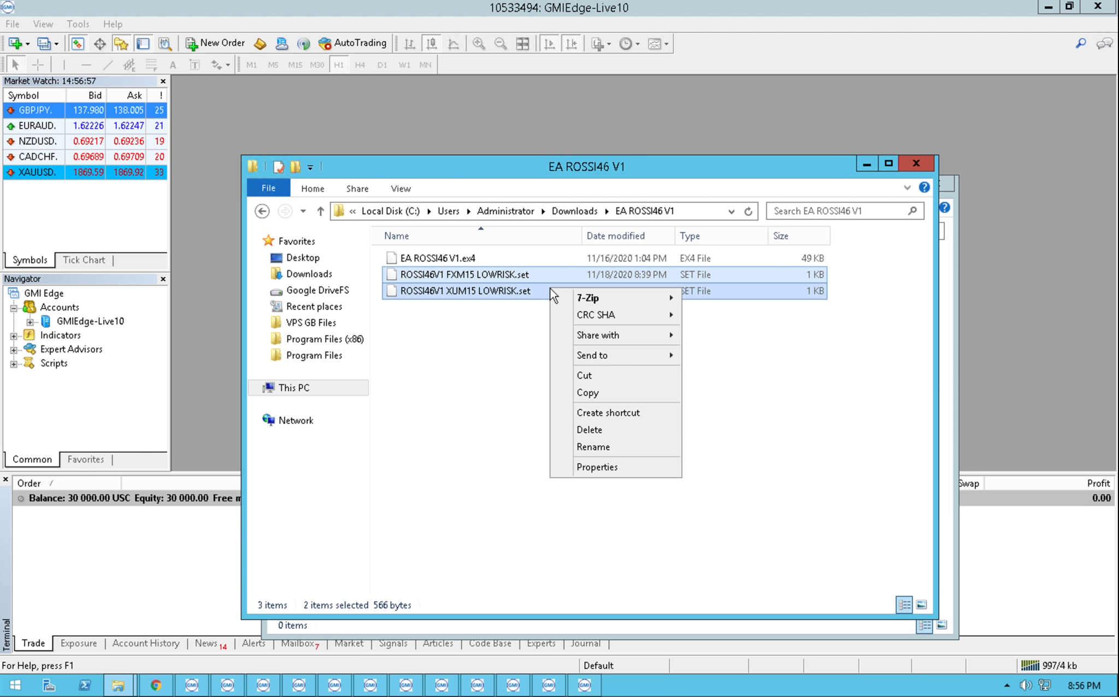
click(587, 394)
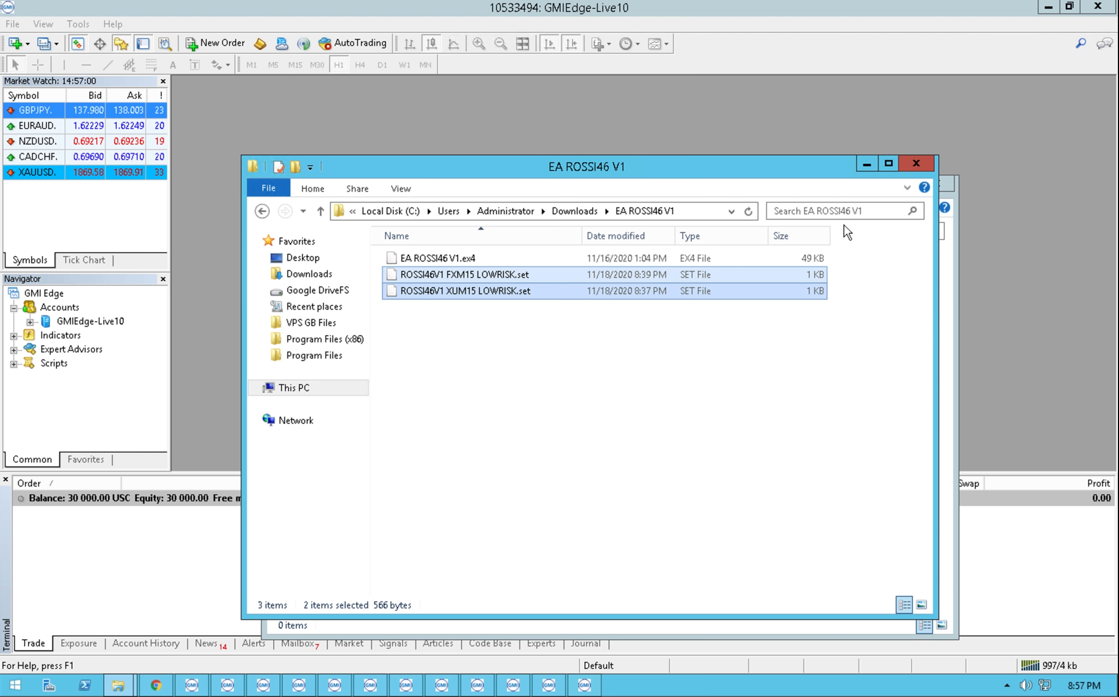
click(949, 306)
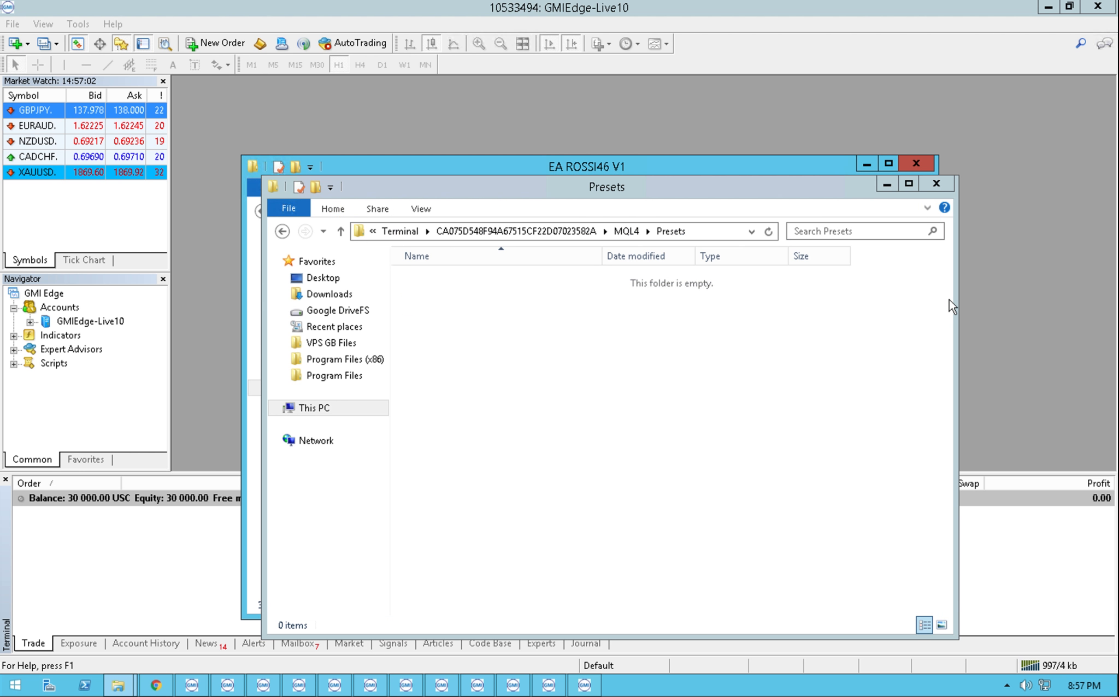
right_click(551, 437)
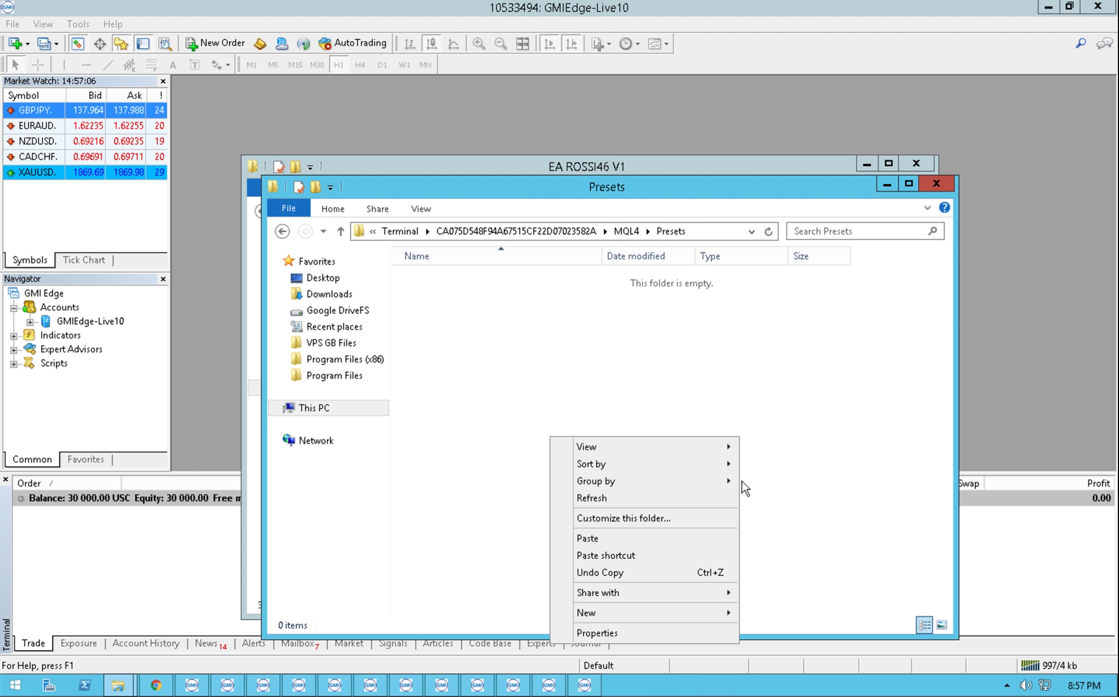
click(650, 542)
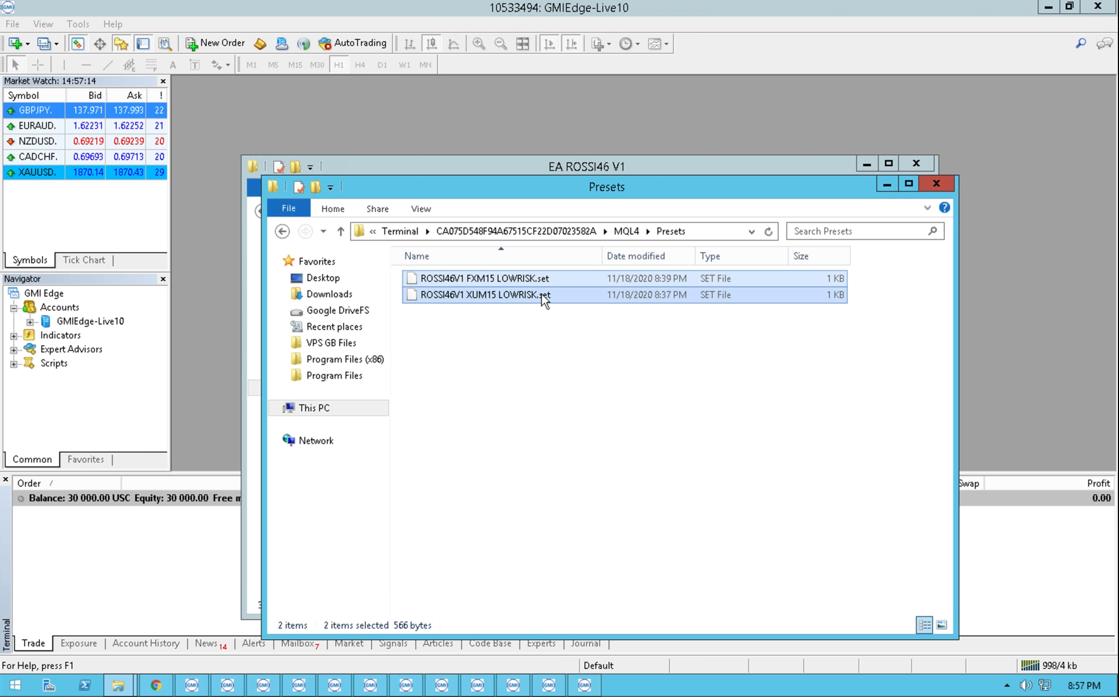
Step: Confirm EA ROSSI46 V1.ex4 is in Experts, then close the data folder window
click(626, 232)
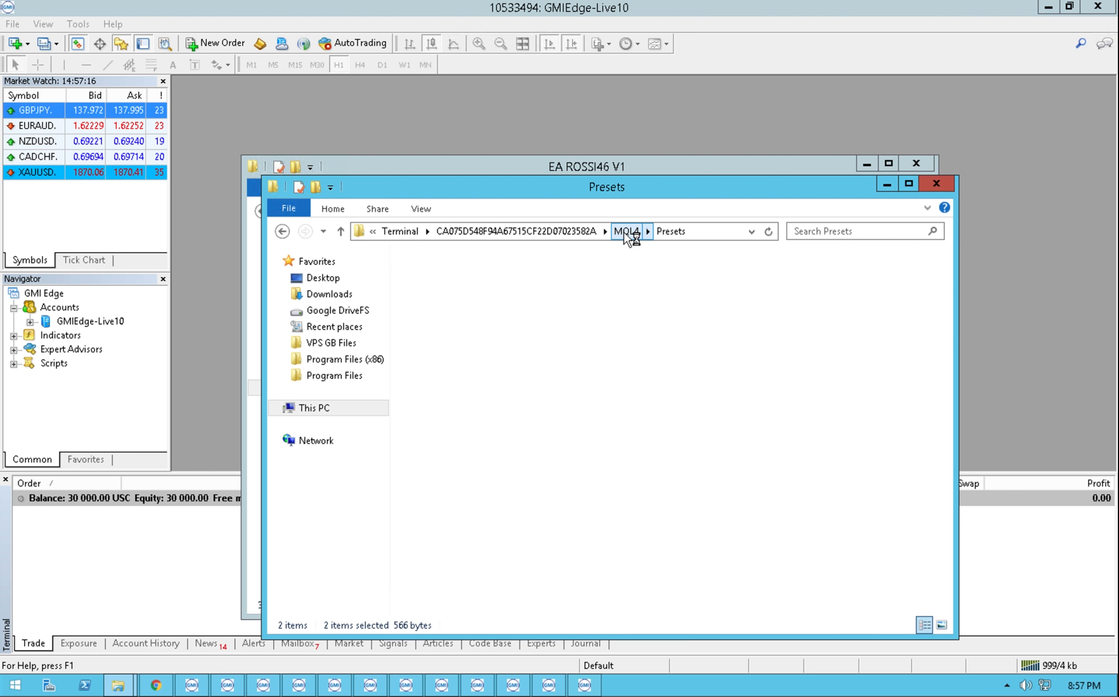
double_click(472, 279)
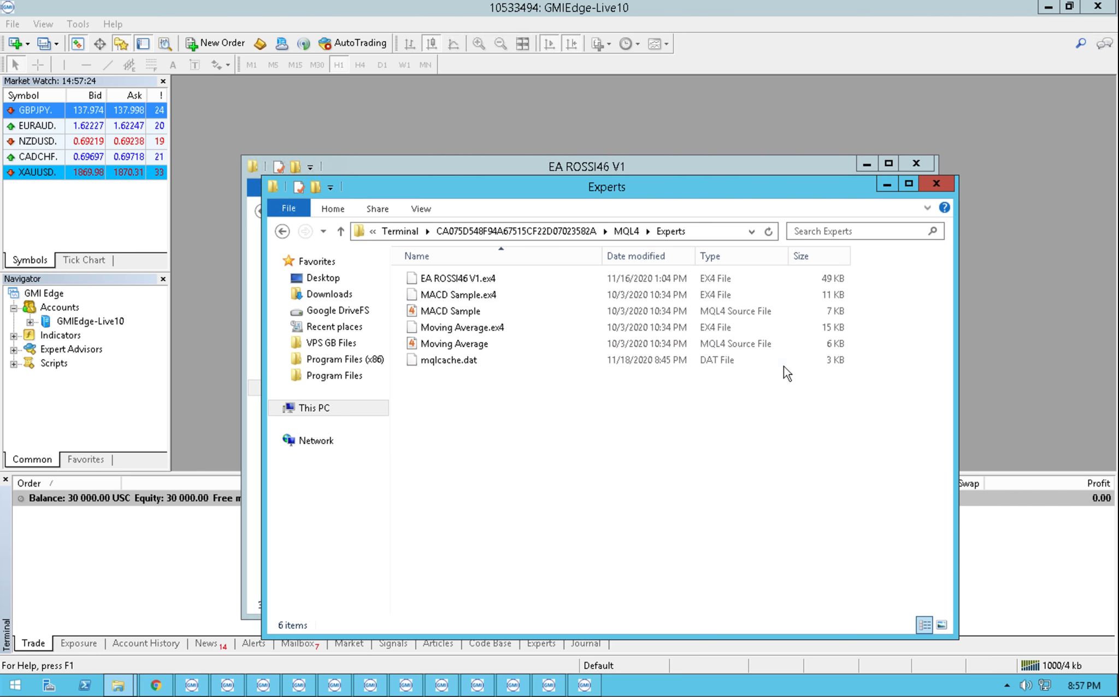
click(949, 184)
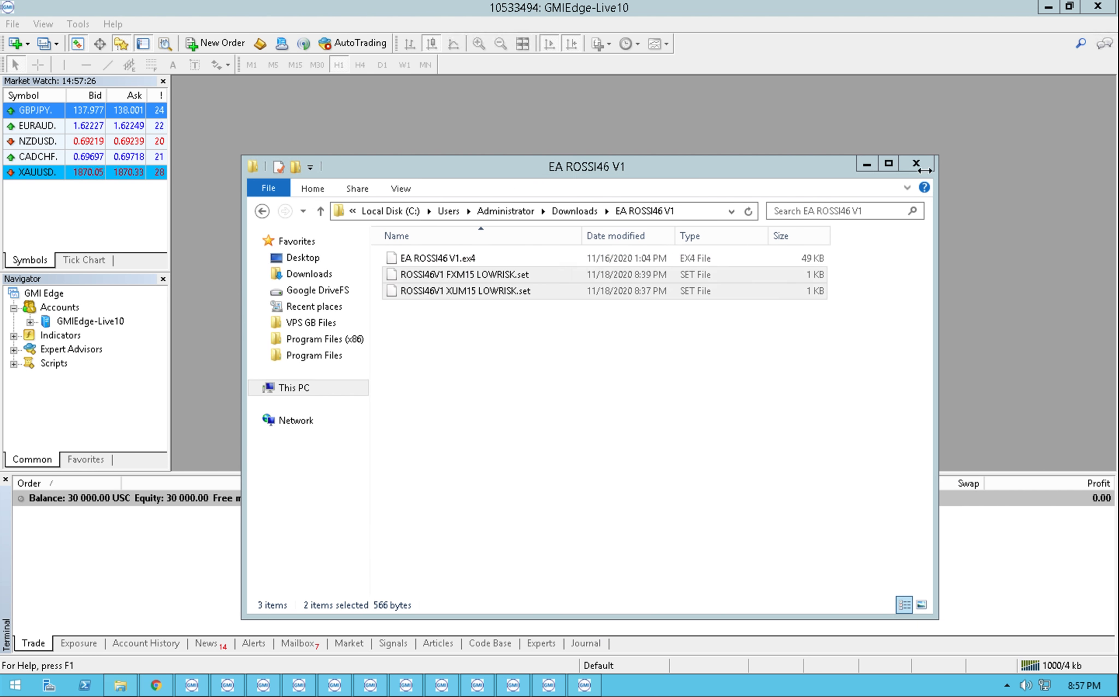
Step: Refresh and expand Navigator's Expert Advisors list so EA ROSSI46 V1 appears
click(919, 164)
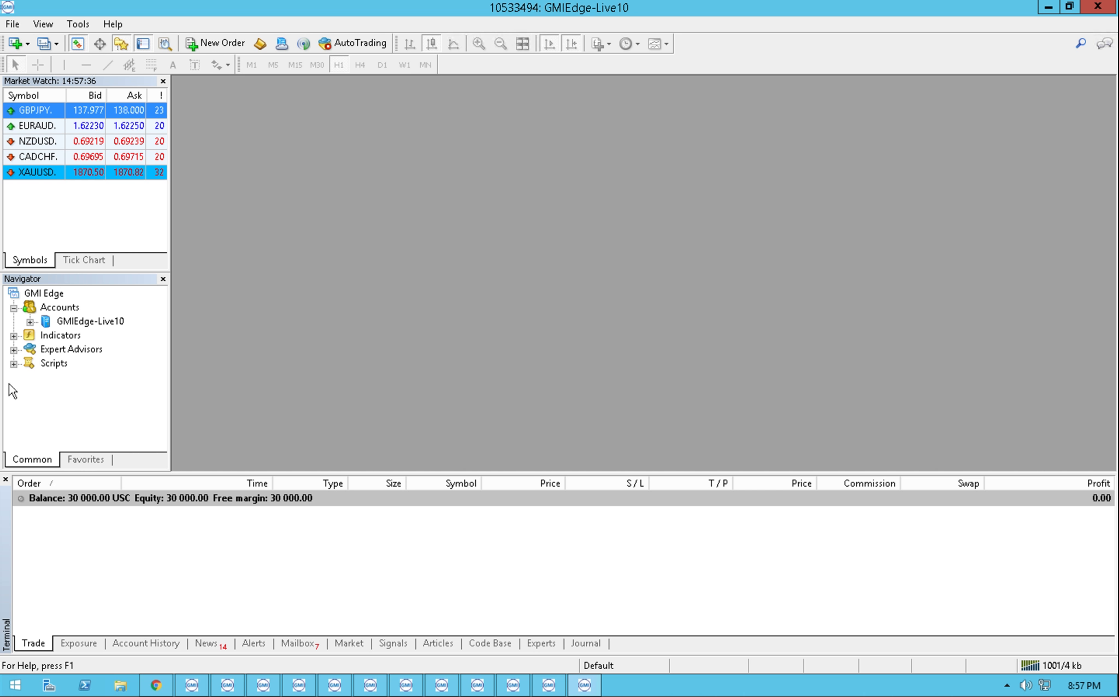
click(58, 353)
right_click(58, 351)
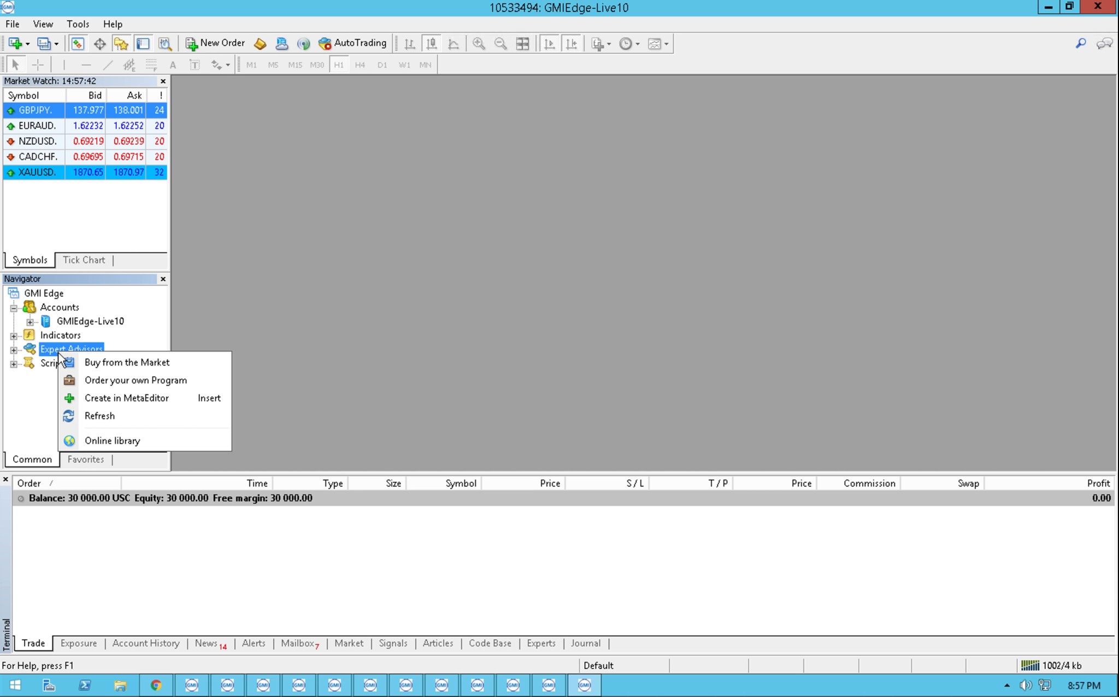
click(112, 416)
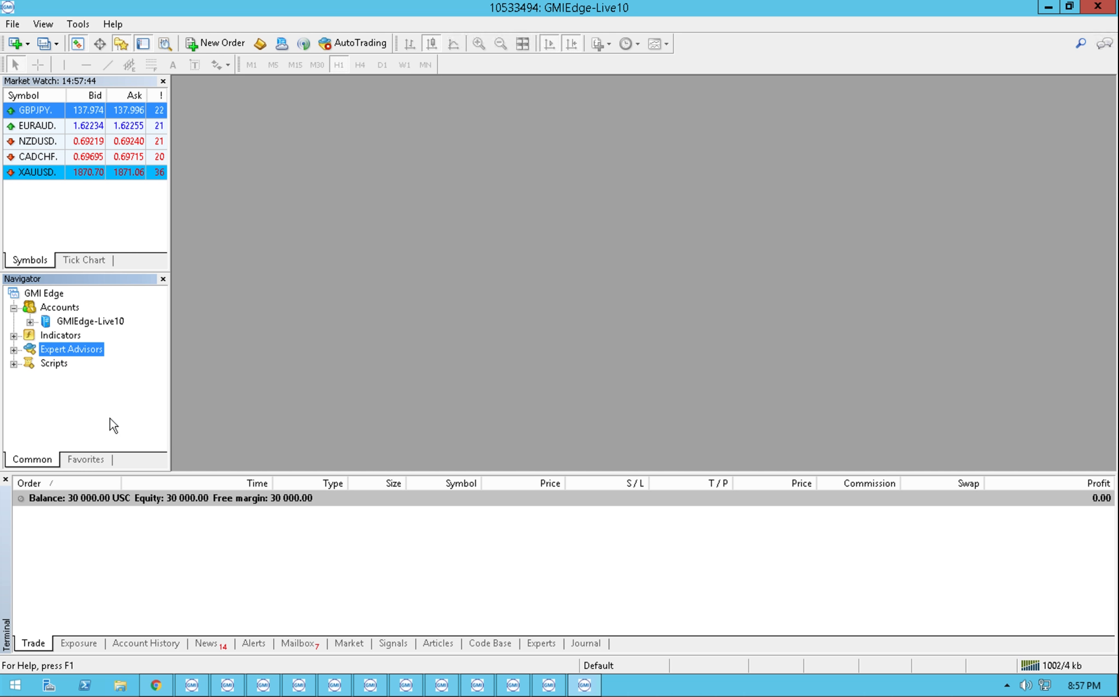
click(13, 349)
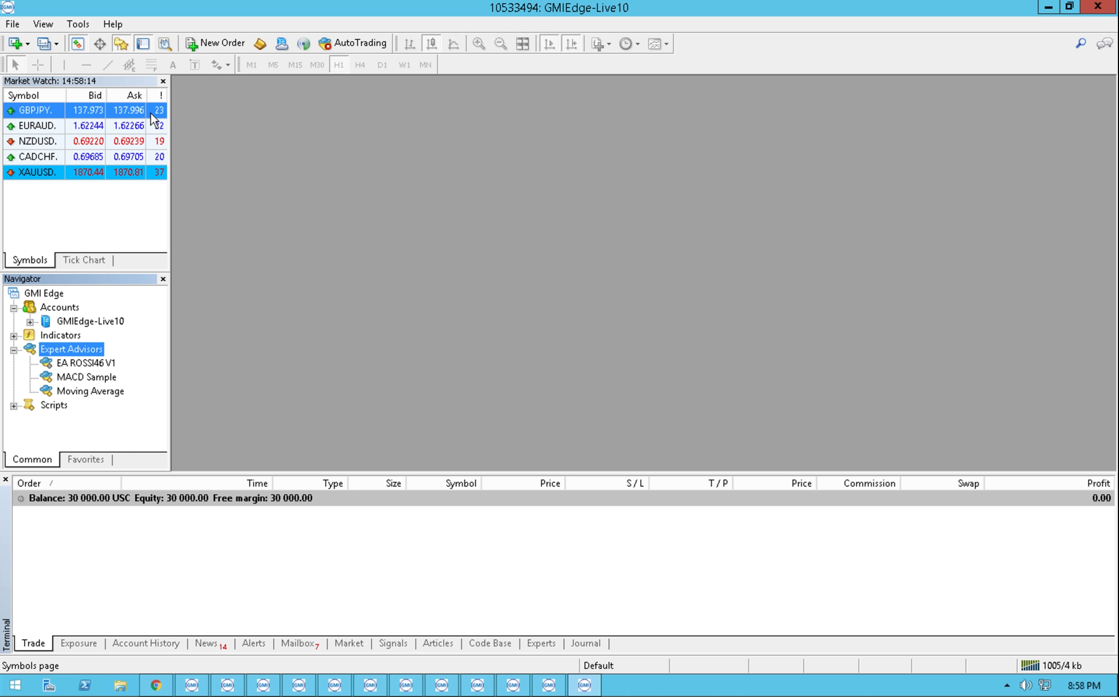
Step: Locate GBPJPY in the Market Watch symbol list
mouse_move(153, 117)
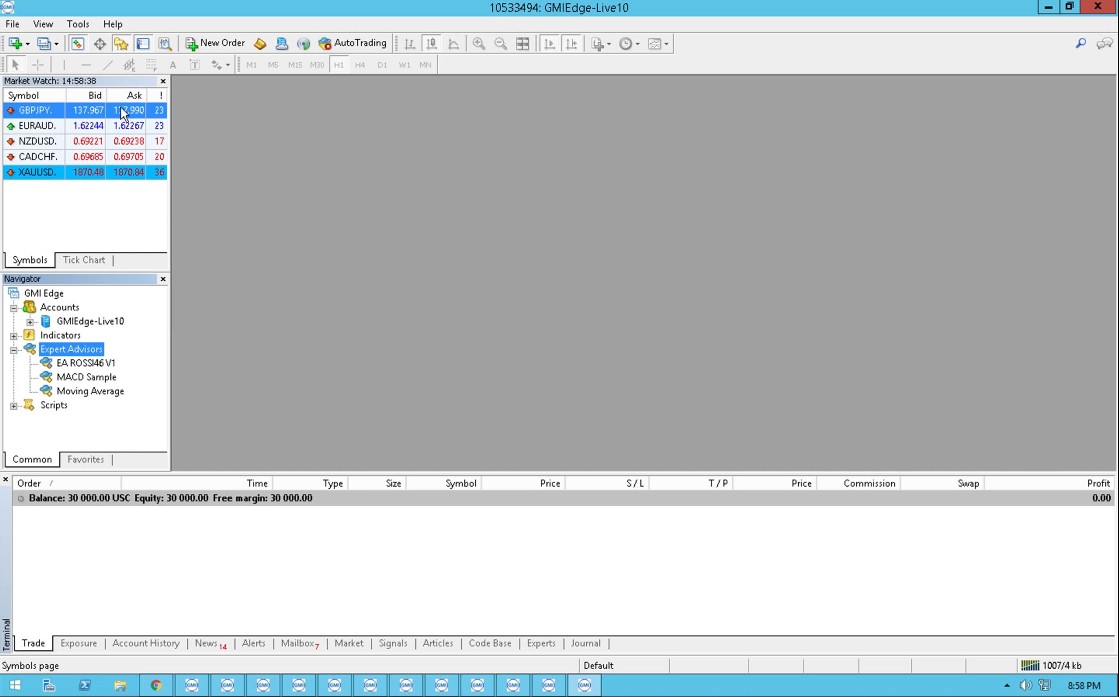
mouse_move(59, 118)
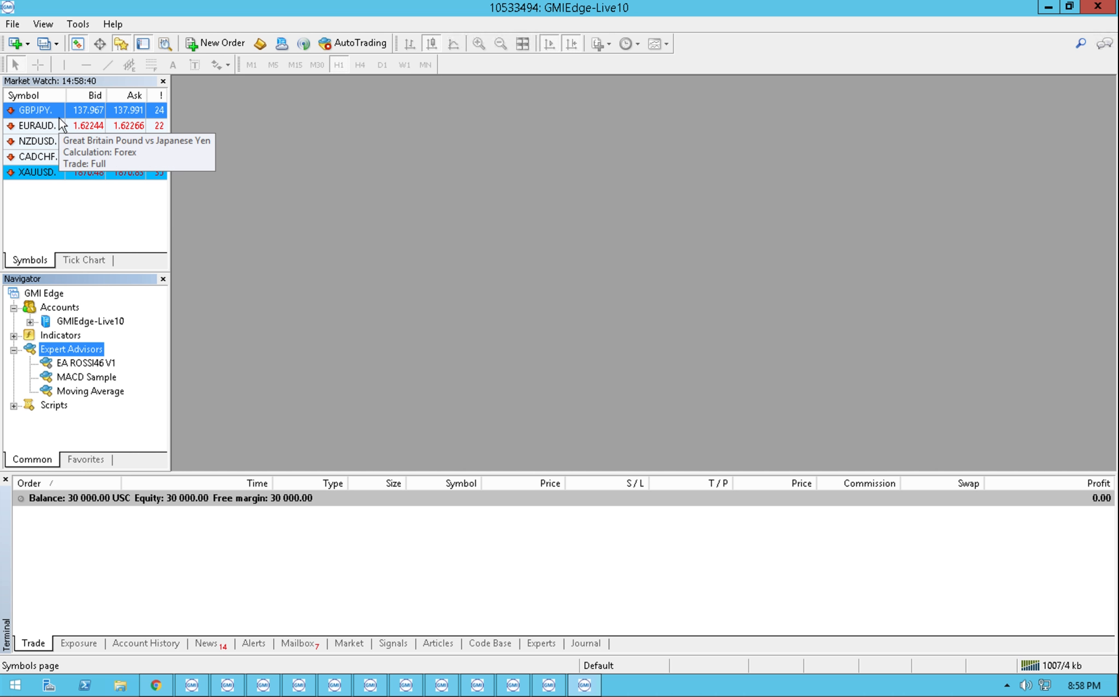
mouse_move(52, 145)
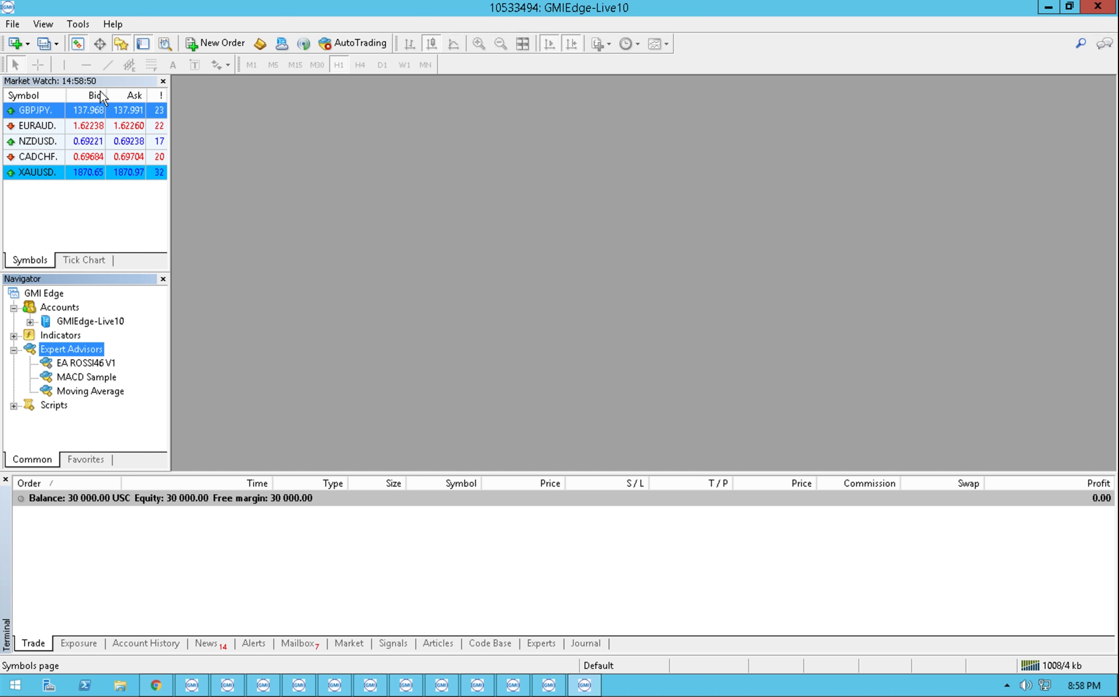
Step: Open a maximized GBPJPY chart window from Market Watch
right_click(56, 108)
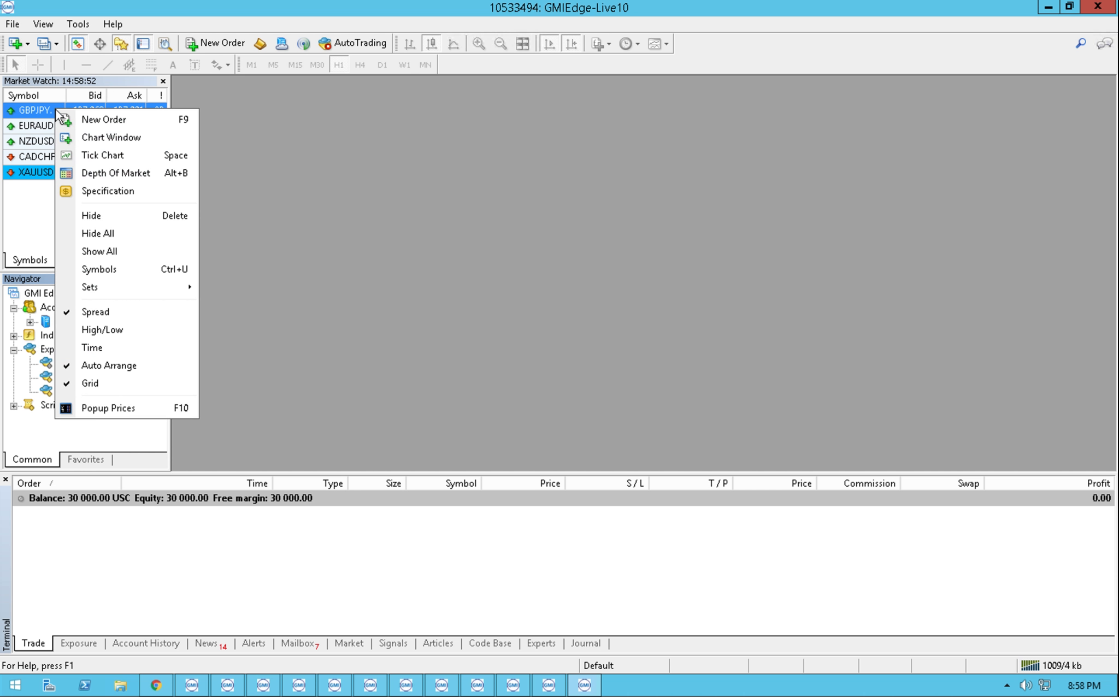
click(112, 138)
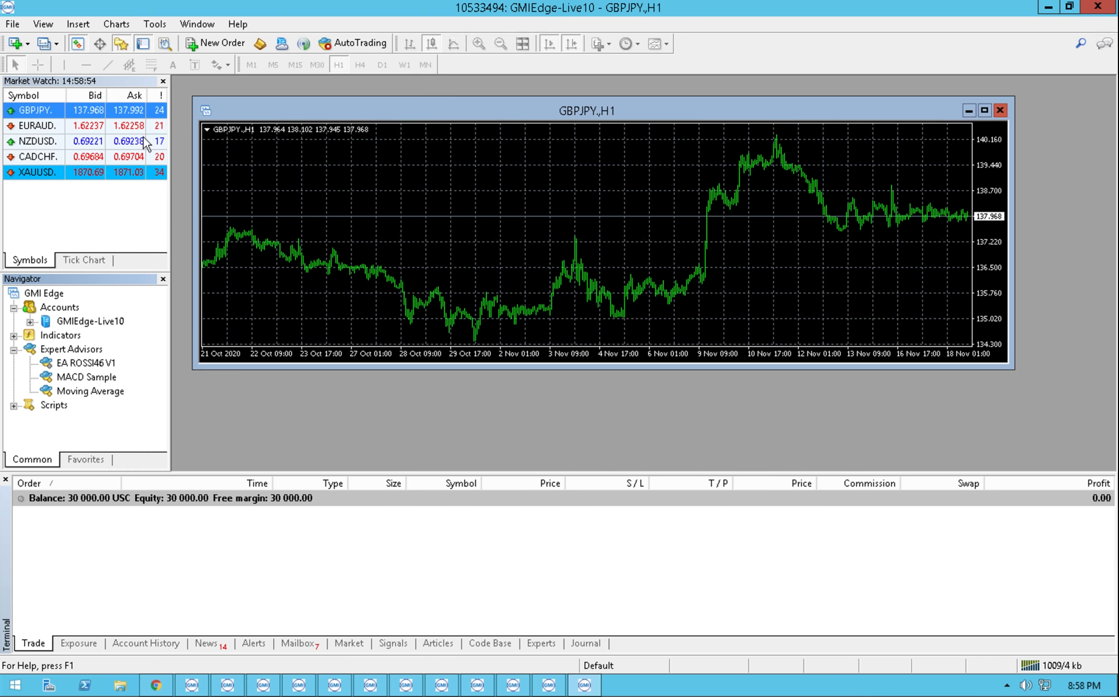
click(983, 111)
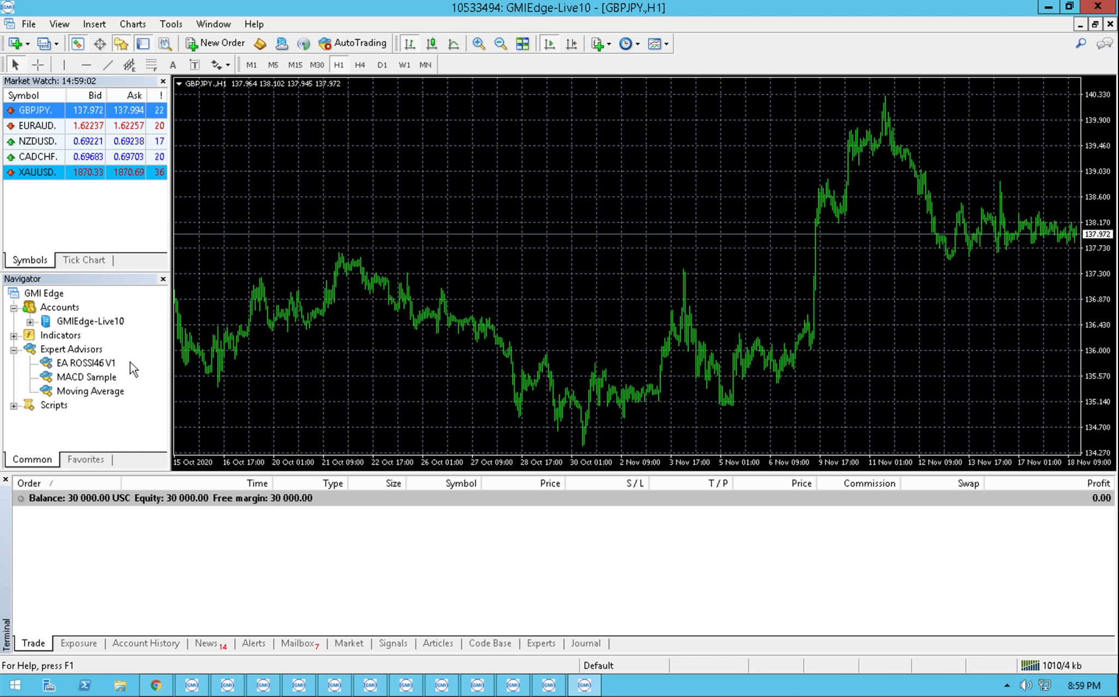
Step: Attach EA ROSSI46 V1 to the GBPJPY chart, allowing DLL imports and Signals changes, then view Inputs
click(93, 369)
drag(97, 366, 234, 305)
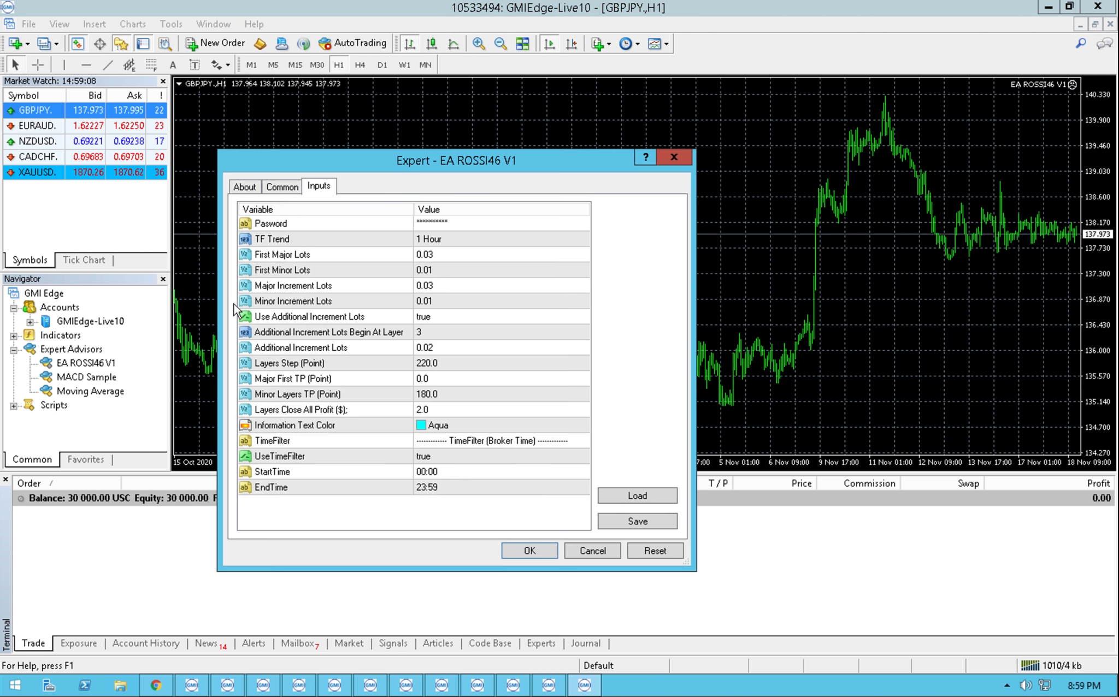
click(282, 190)
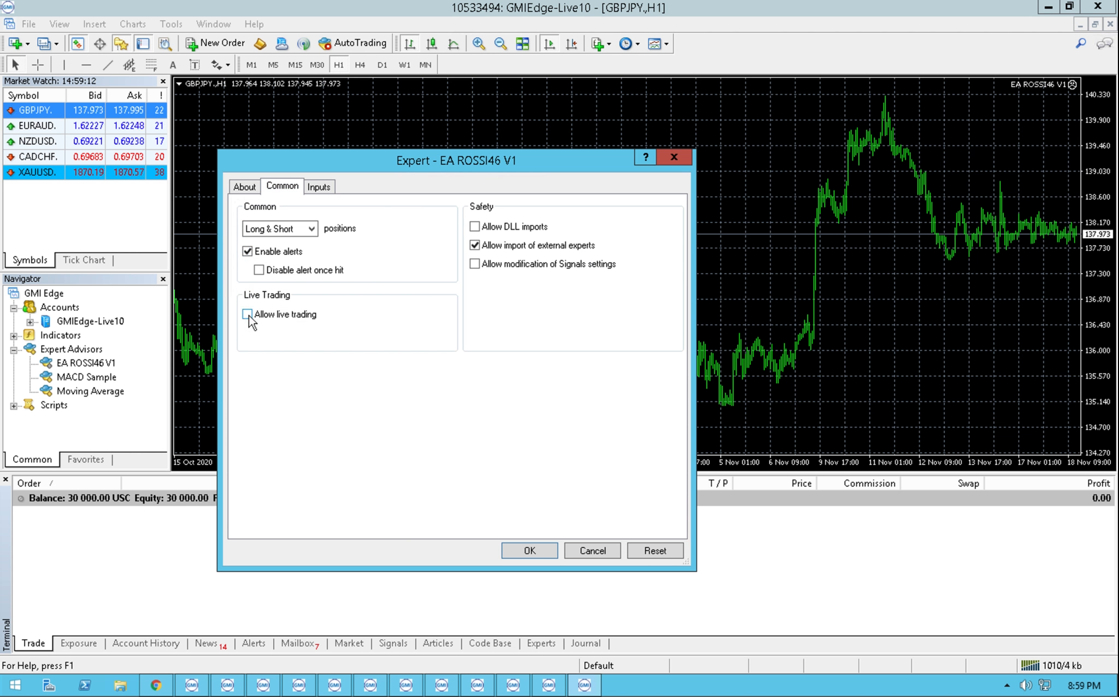
click(476, 228)
click(474, 265)
click(254, 188)
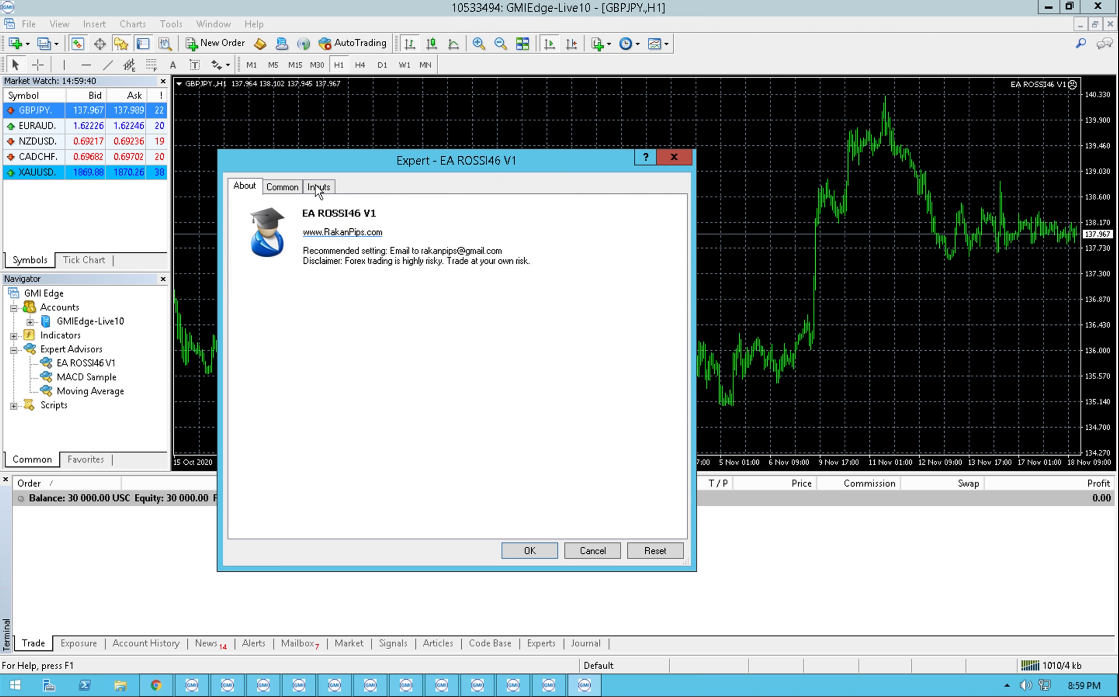
click(293, 187)
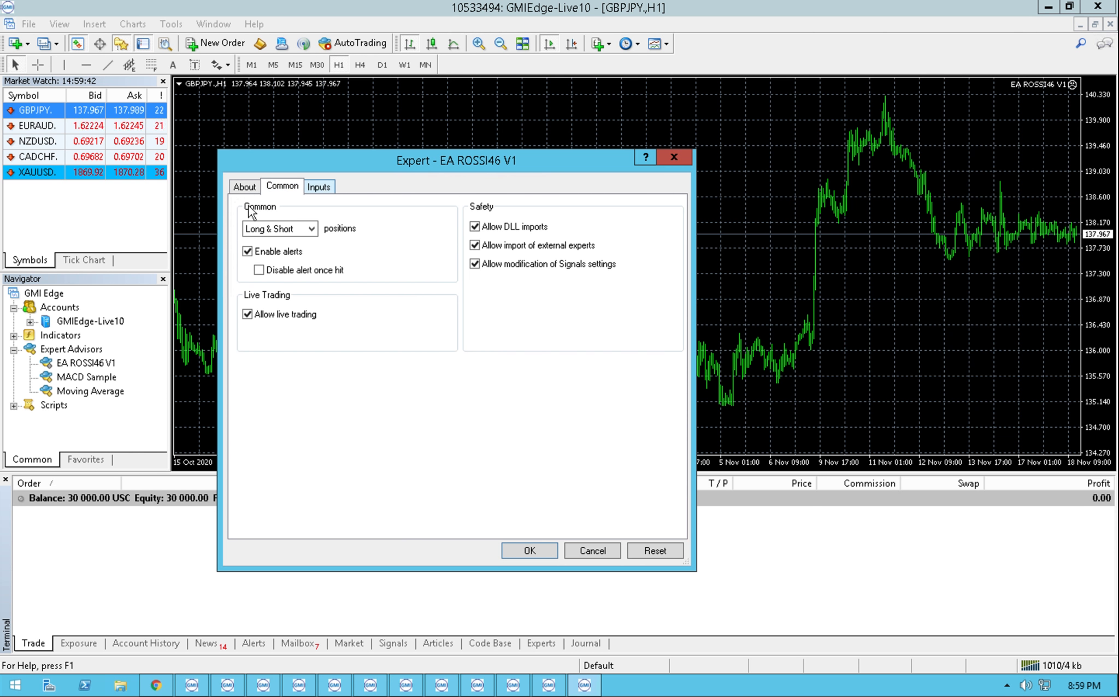
click(320, 190)
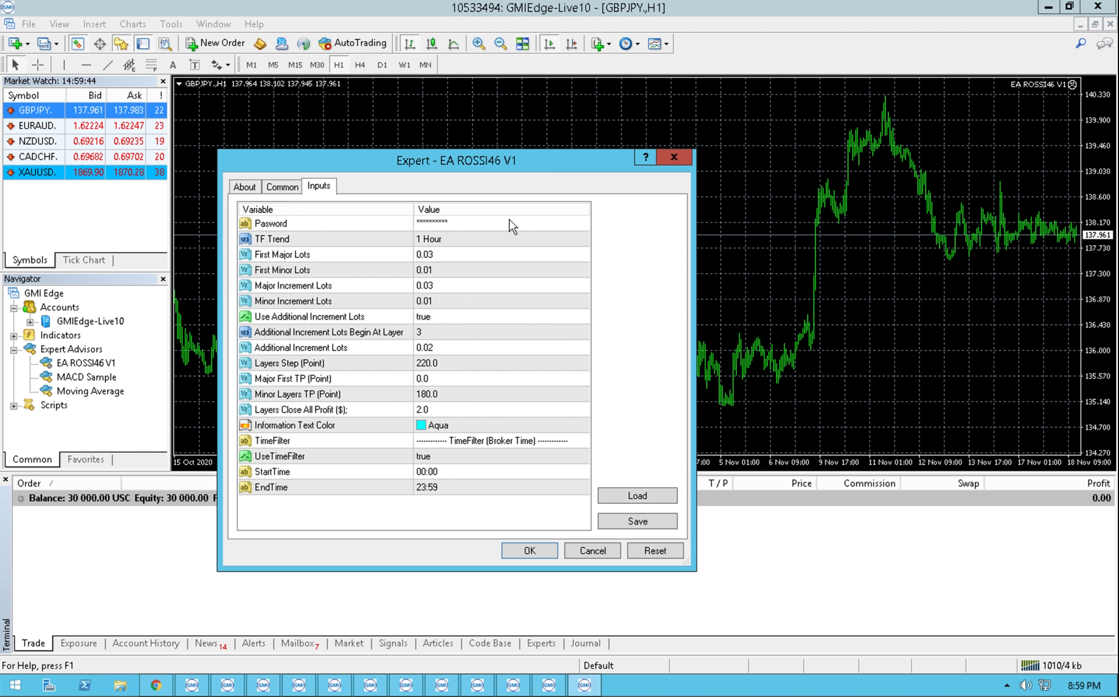
Step: Load the ROSSI46V1 FXM15 LOWRISK.set preset into the EA inputs
click(647, 498)
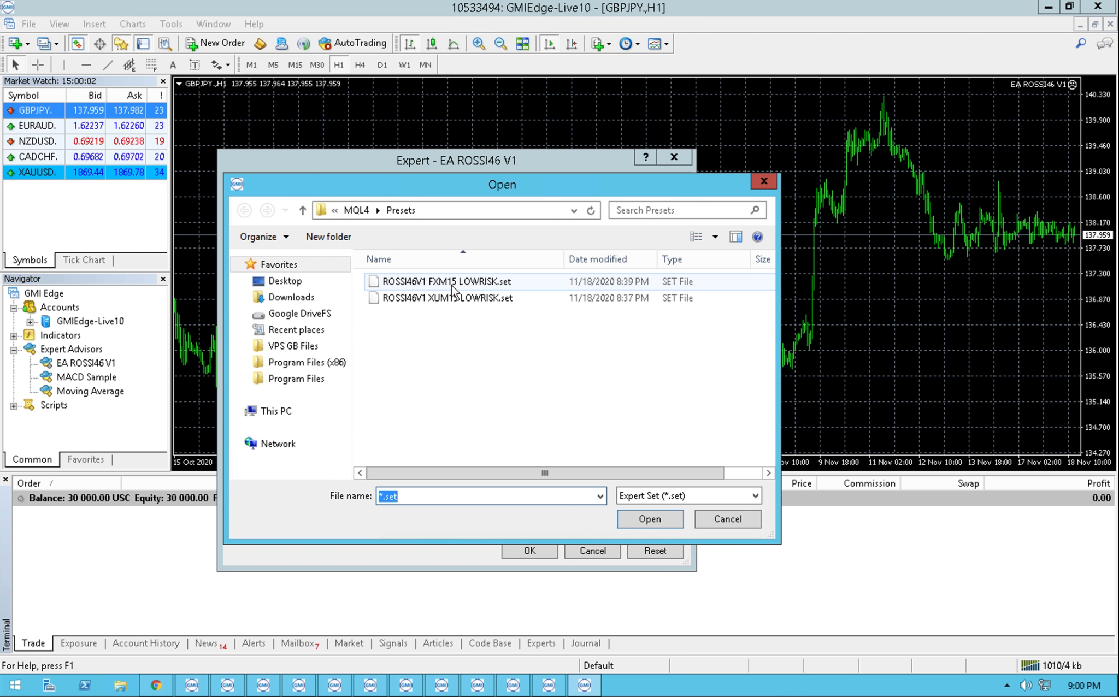
click(476, 289)
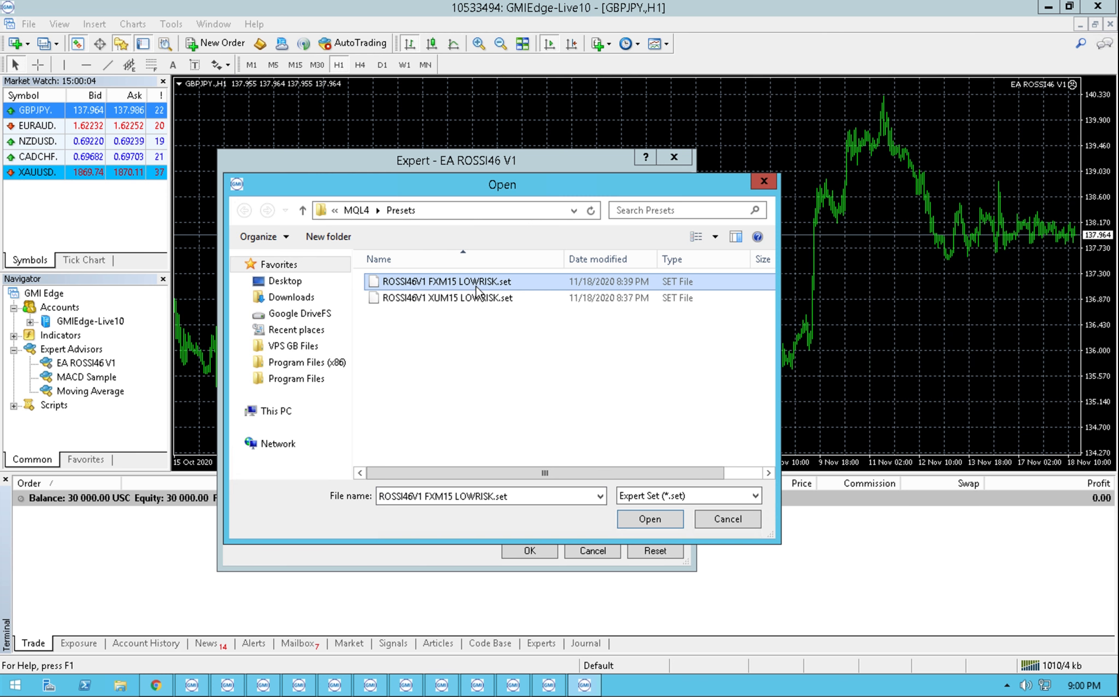
click(636, 519)
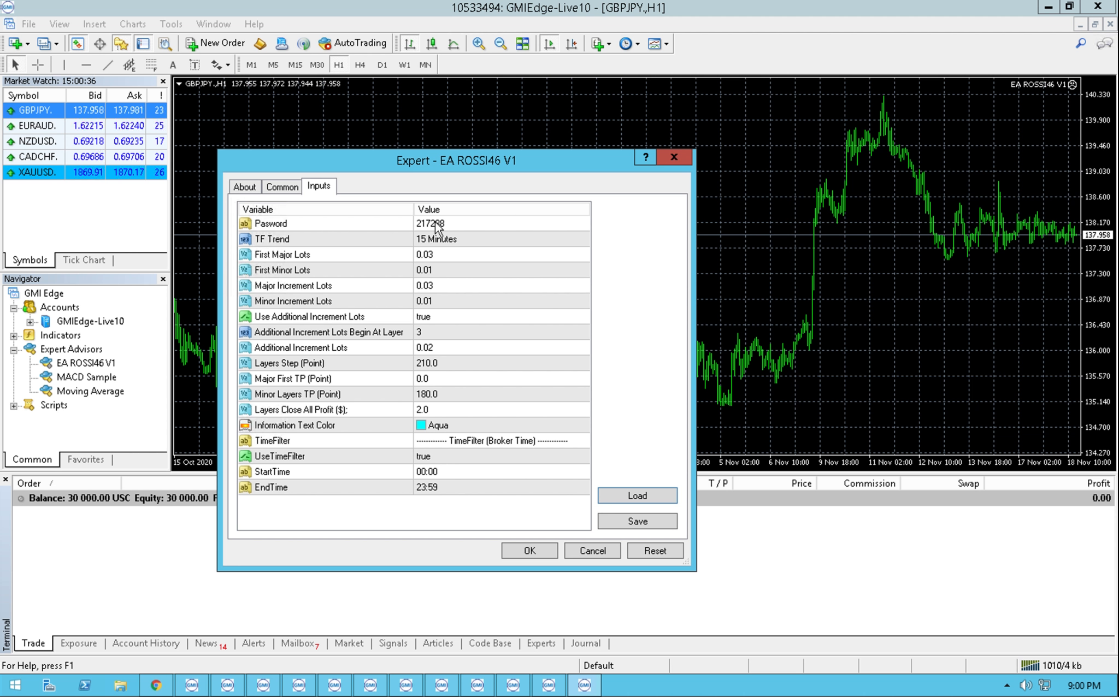
Step: Replace the preset's Password input value with the account holder's EA password
double_click(436, 224)
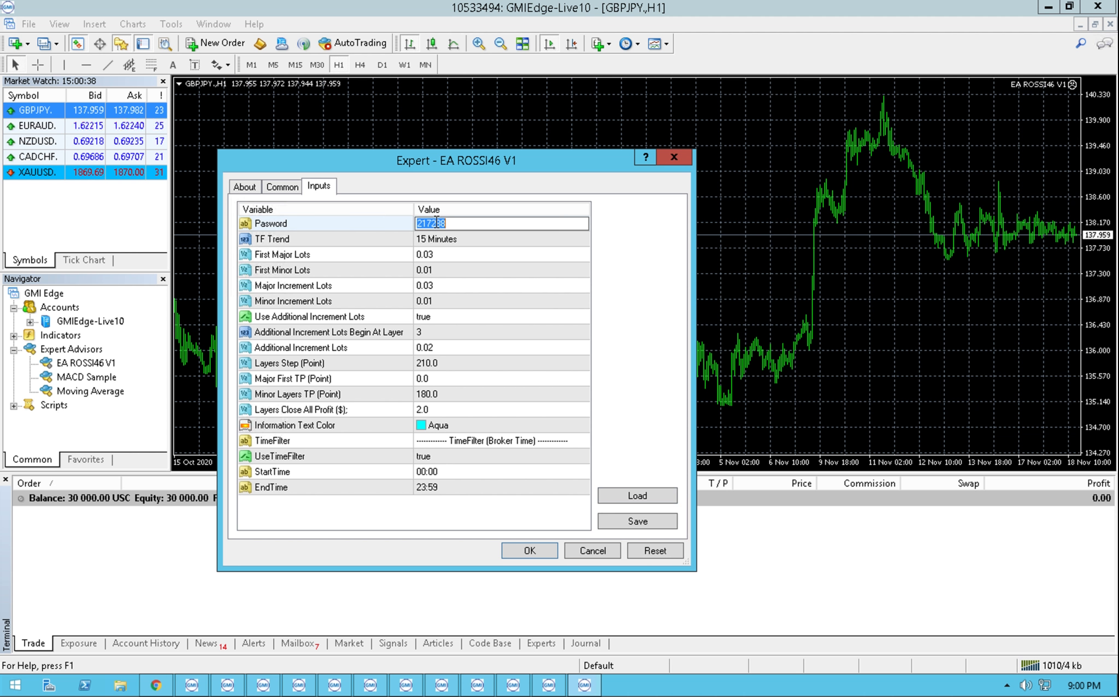
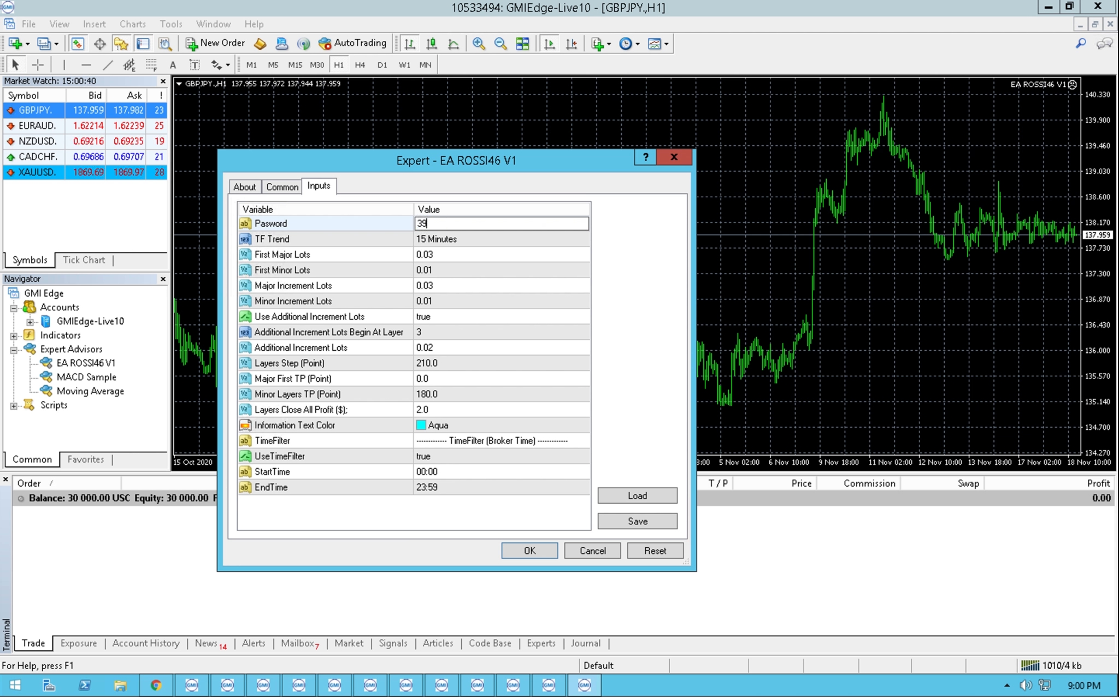
click(459, 285)
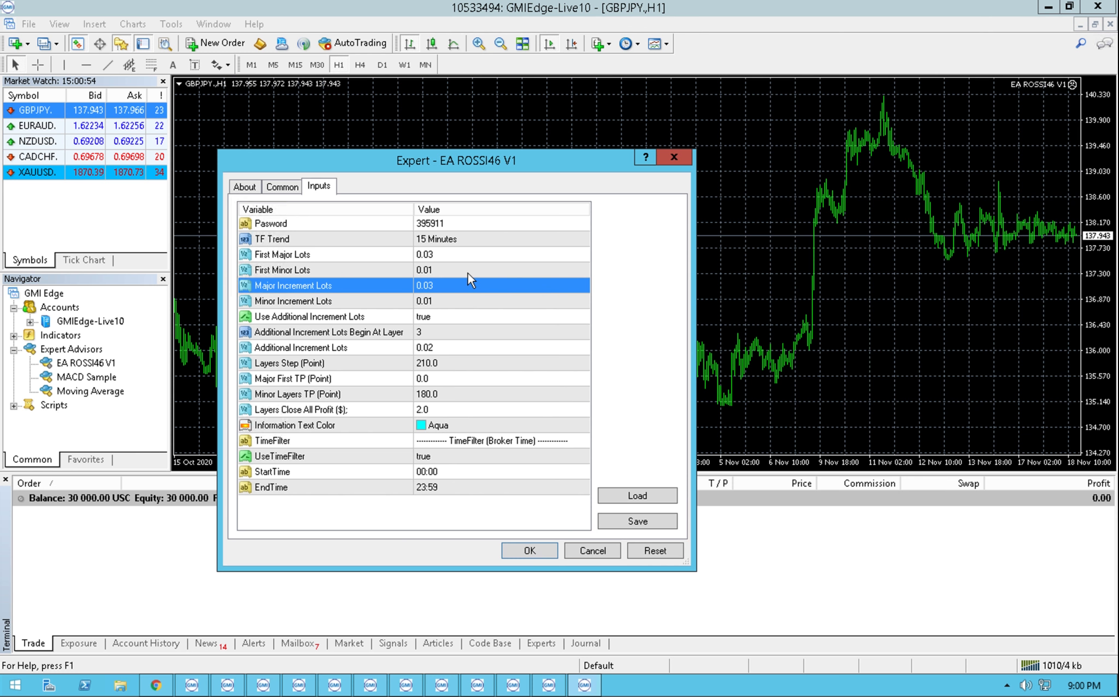
click(439, 261)
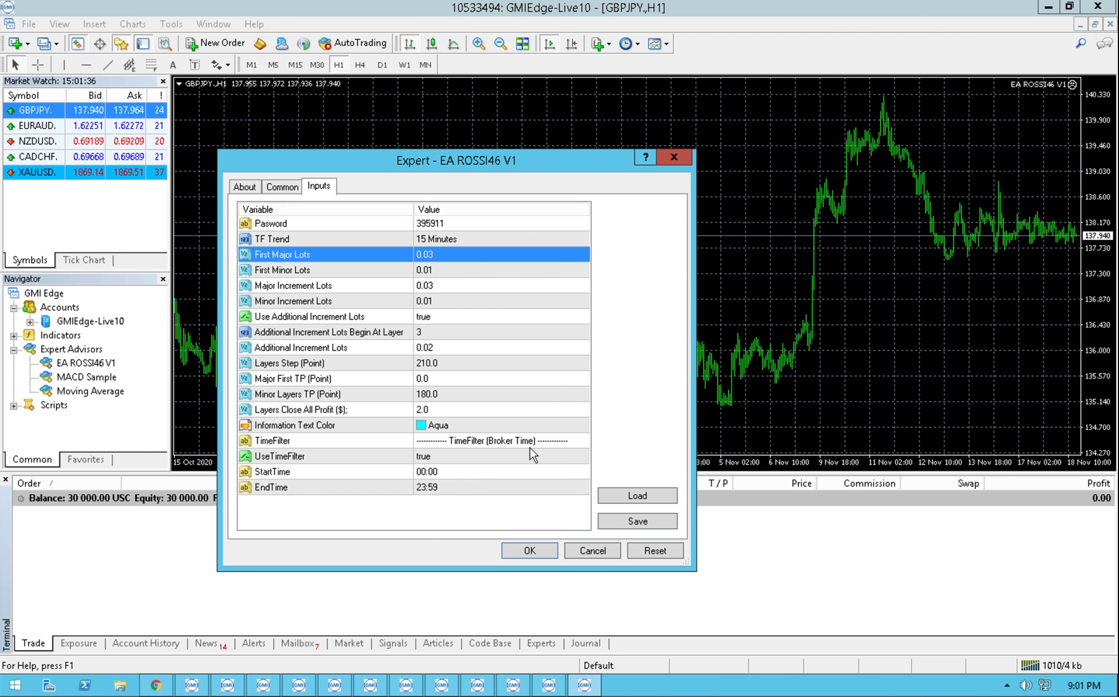
Step: Attach EA ROSSI46 V1 to the GBPJPY chart and enable AutoTrading
click(519, 551)
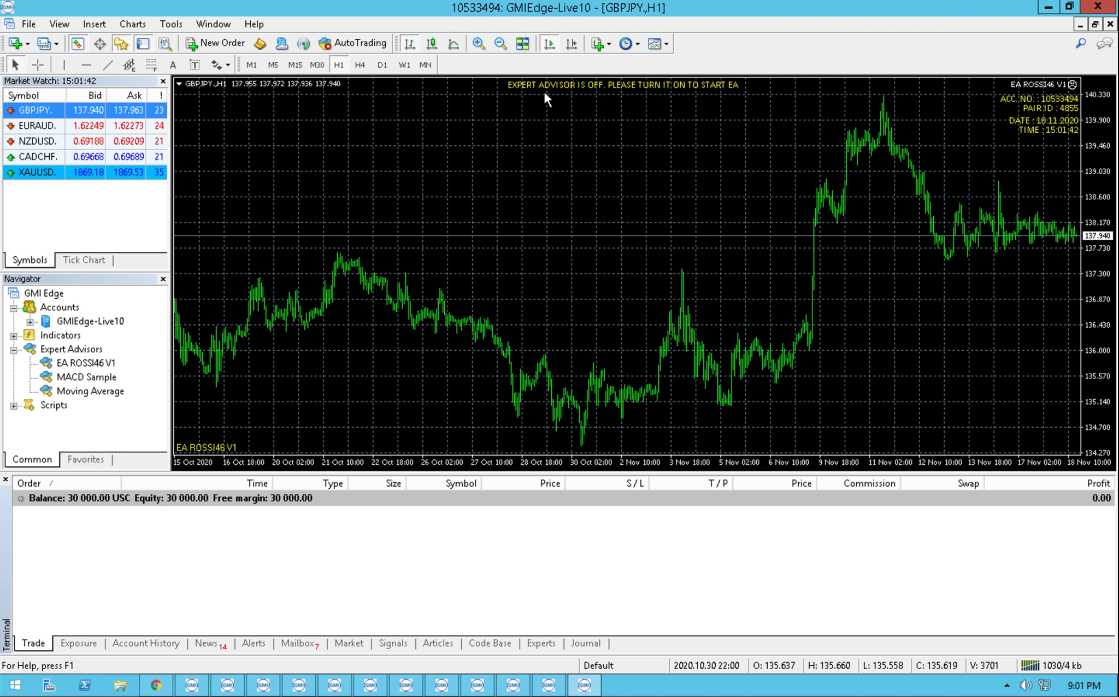
click(326, 43)
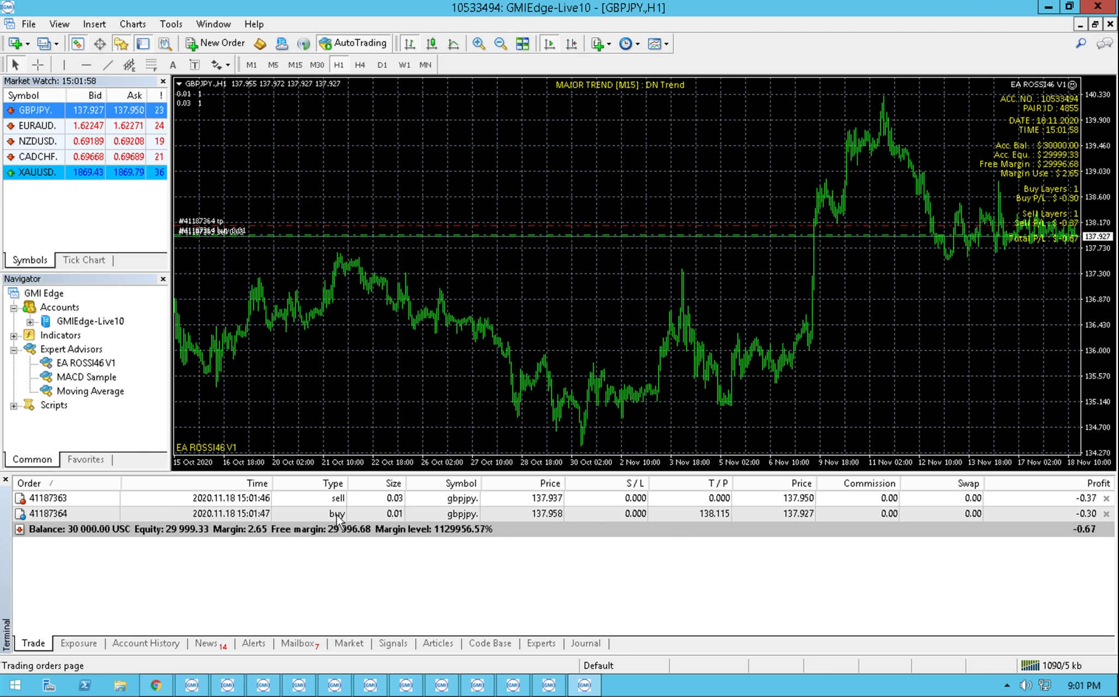
Step: View GBPJPY on M15 and M30, and review the EA settings without changes
click(296, 65)
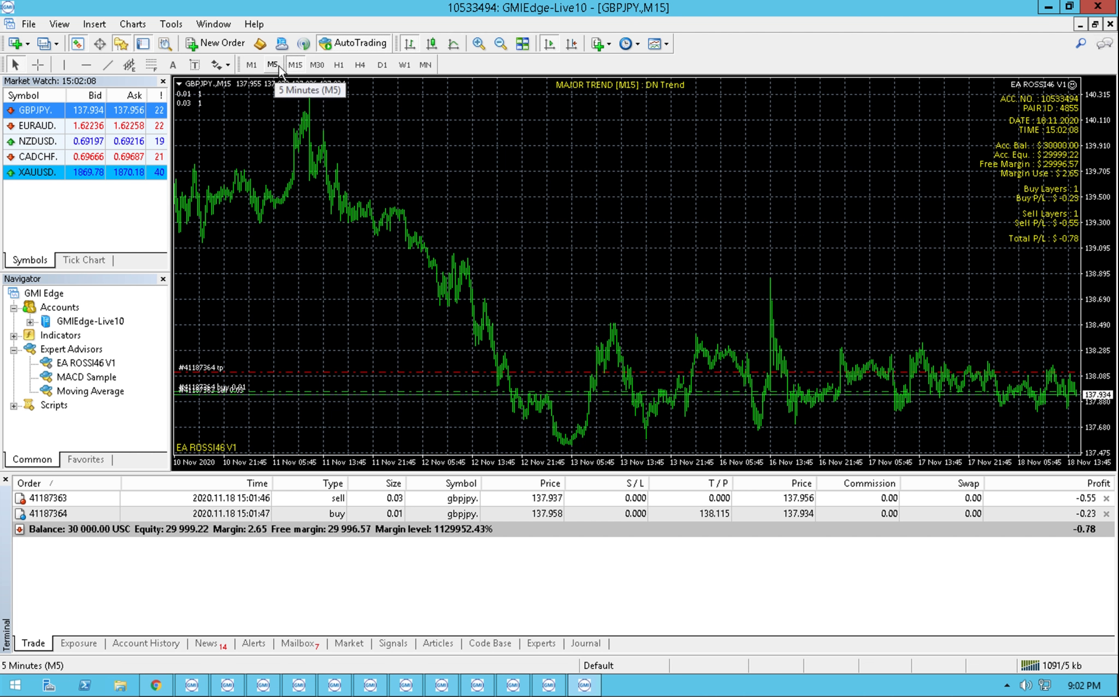
click(317, 65)
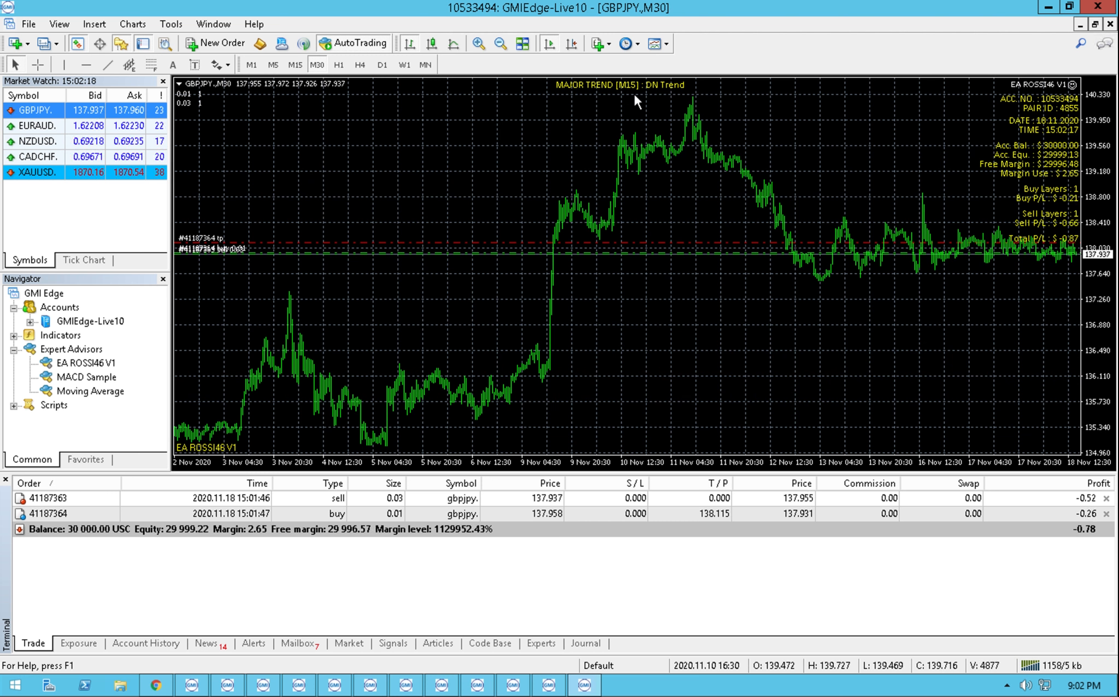
click(1072, 86)
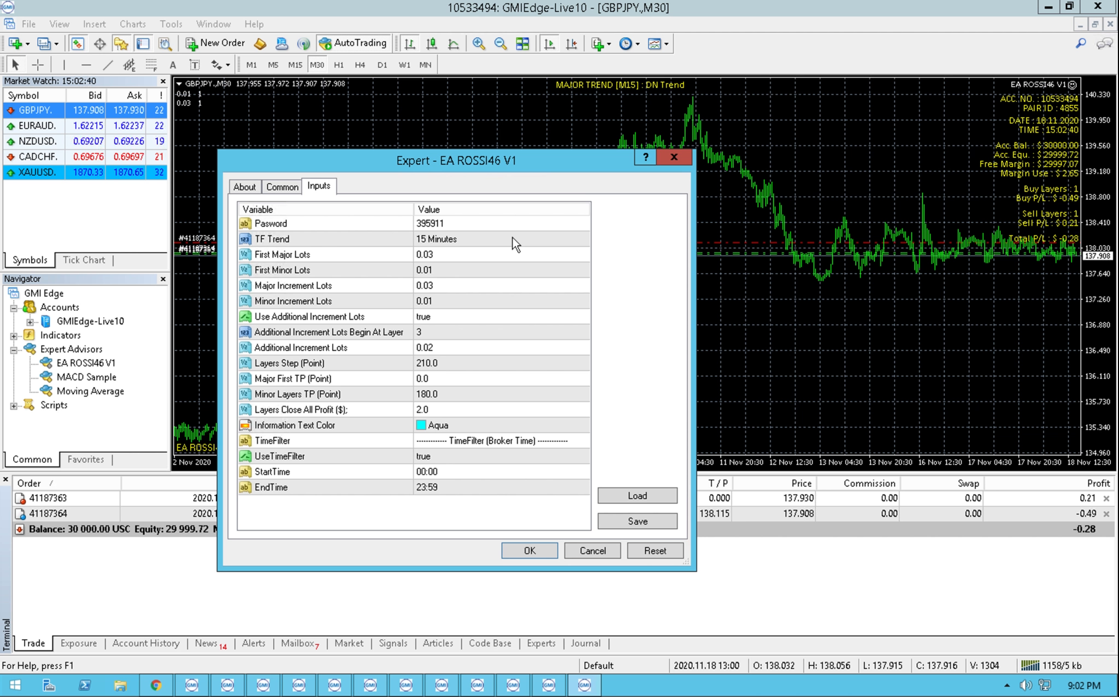
click(512, 550)
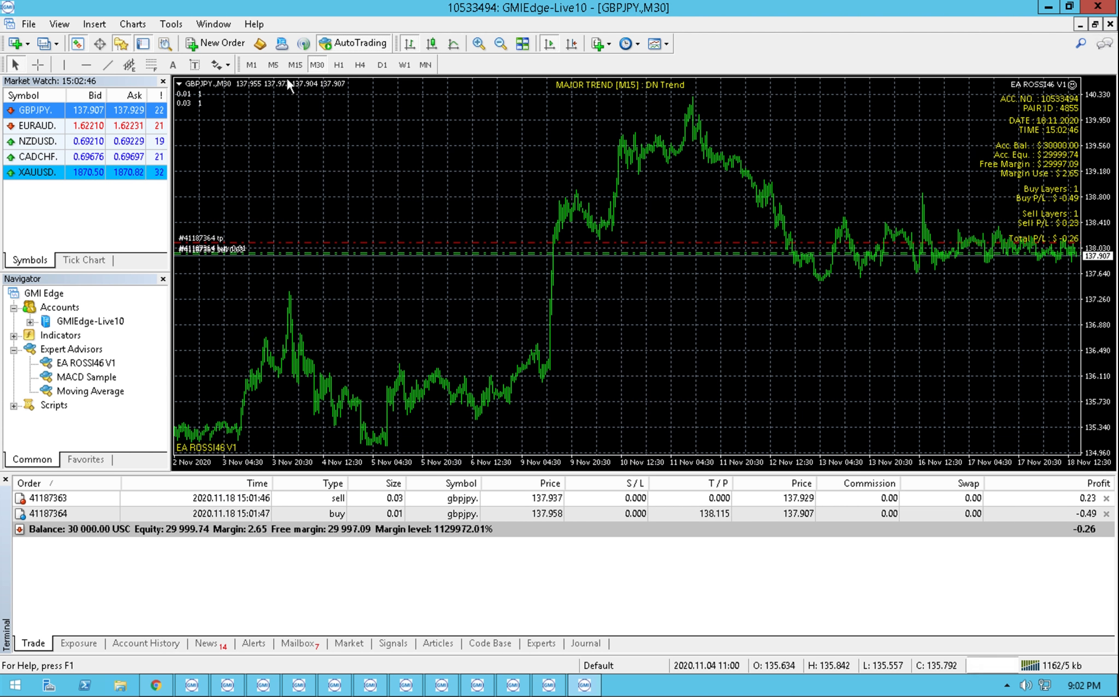
Step: Set the GBPJPY chart to H1 with chart shift enabled
click(295, 65)
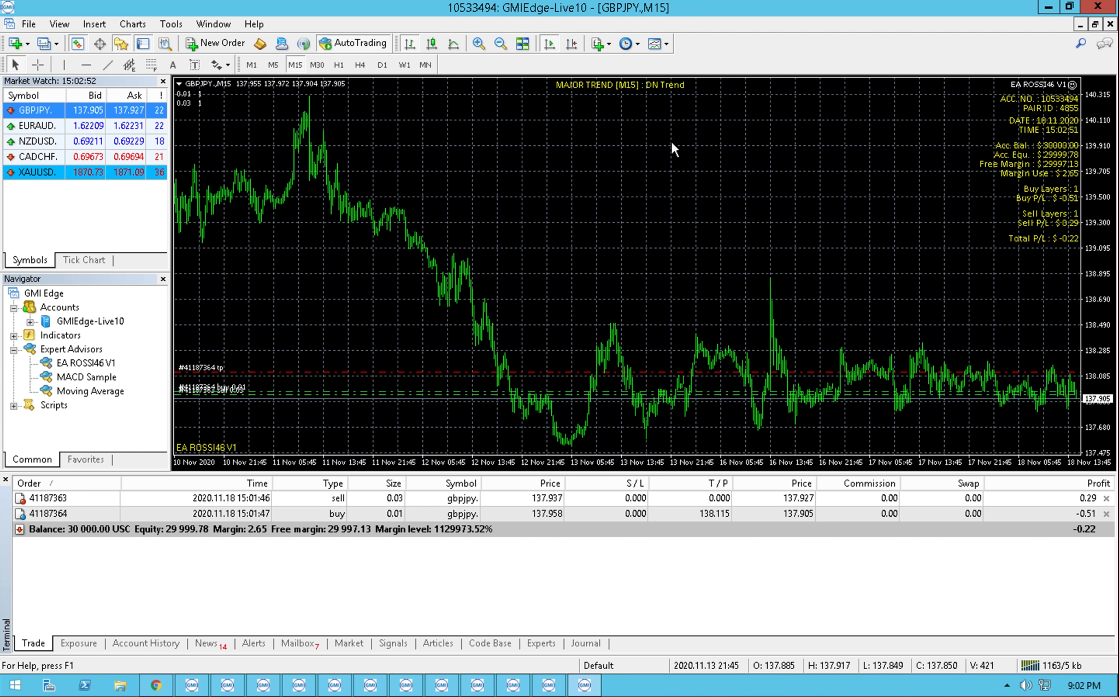
click(338, 65)
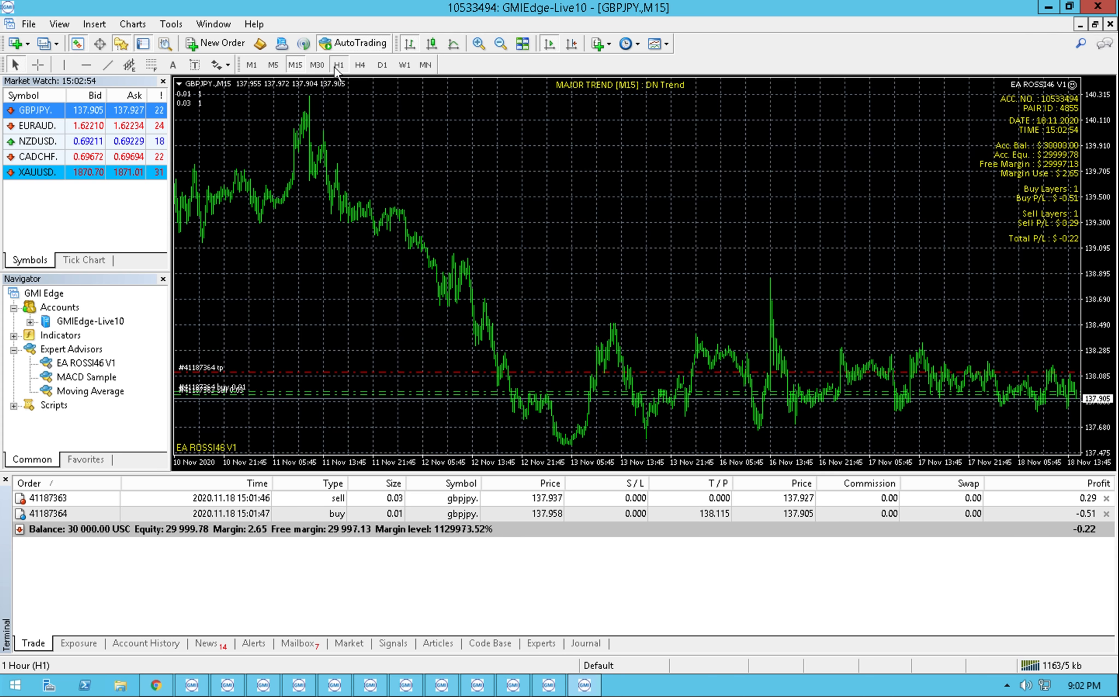
click(571, 44)
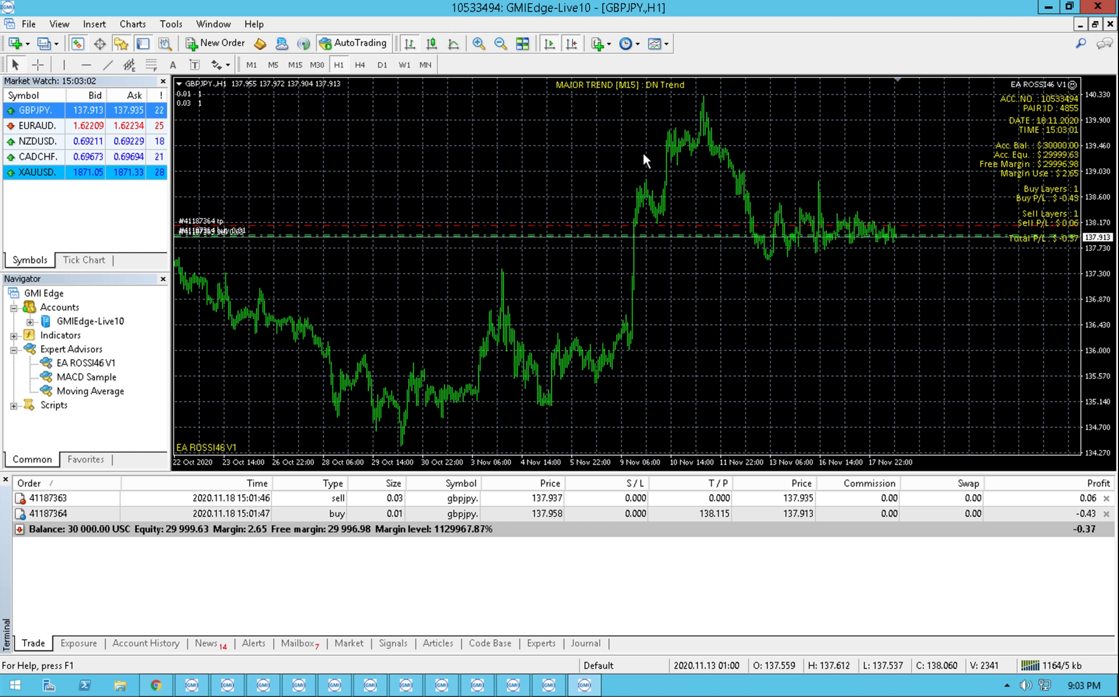
Step: Save the GBPJPY chart with the EA as template 'ROSSI46V1 FXM15 LOWRISK'
click(660, 43)
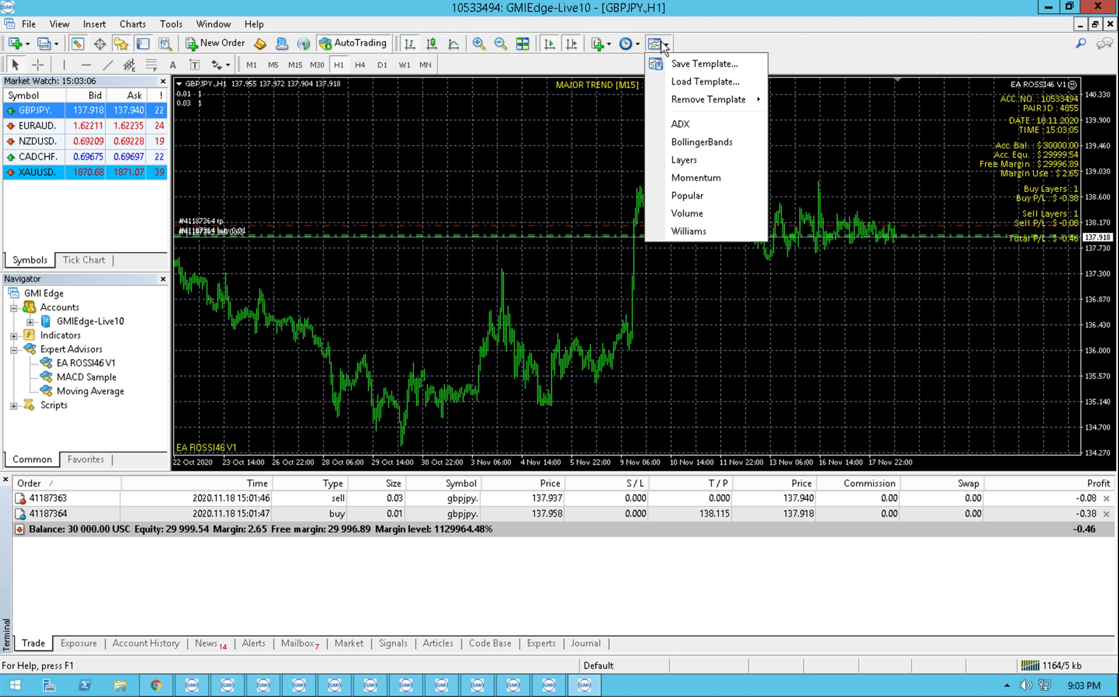
click(687, 67)
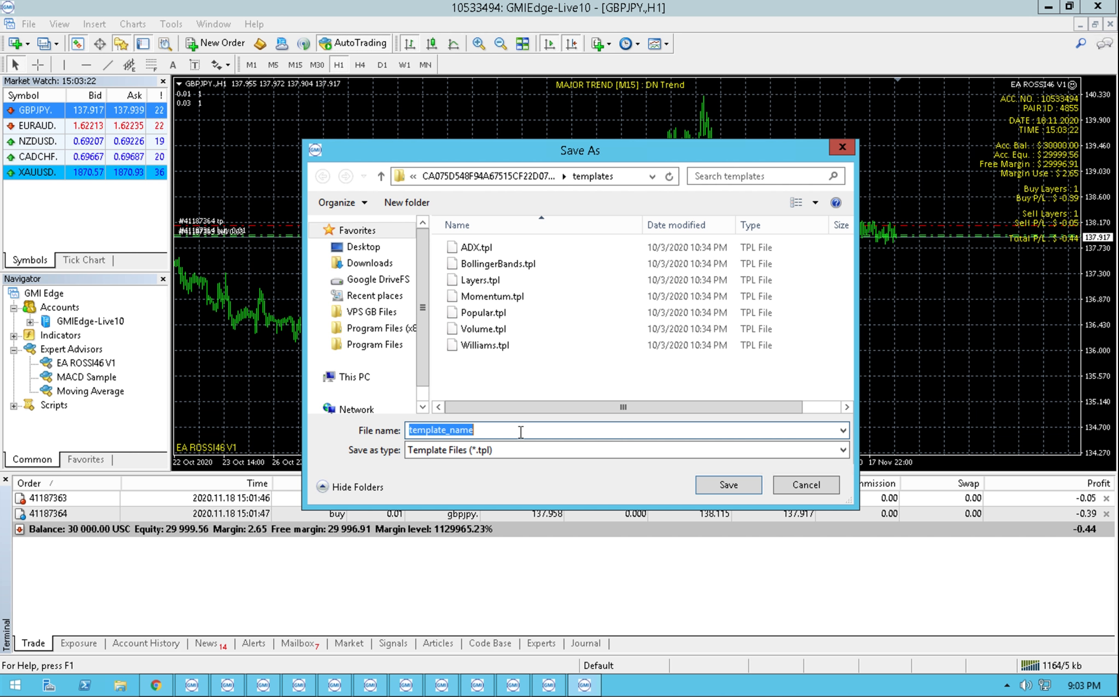
text(ROSSI)
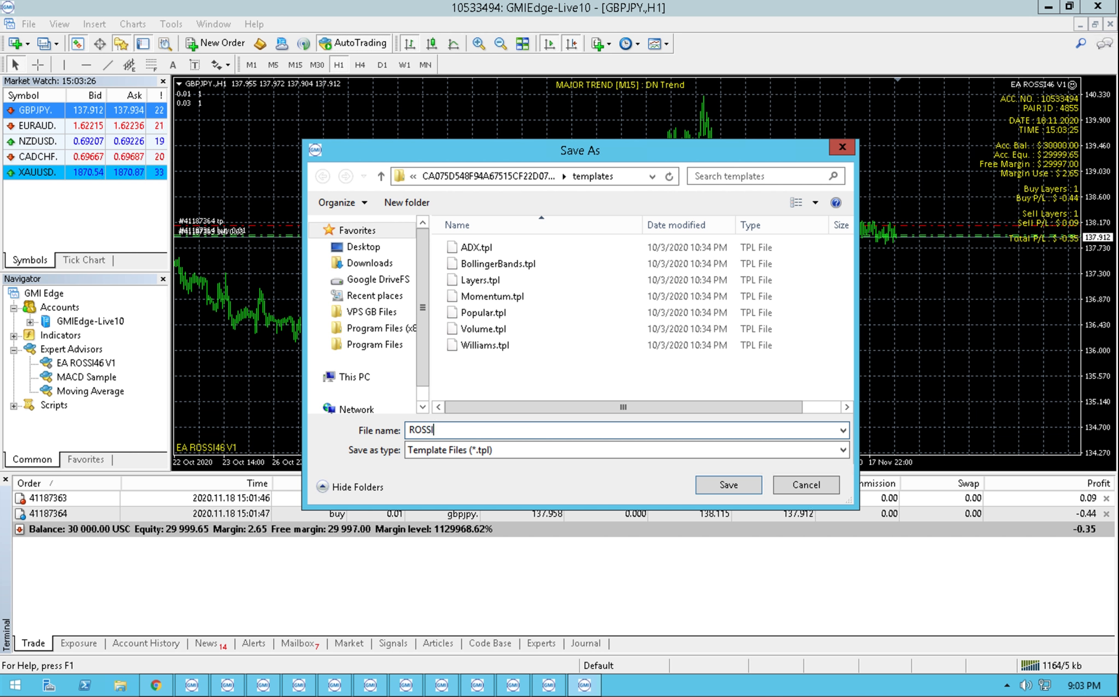
text(46V1)
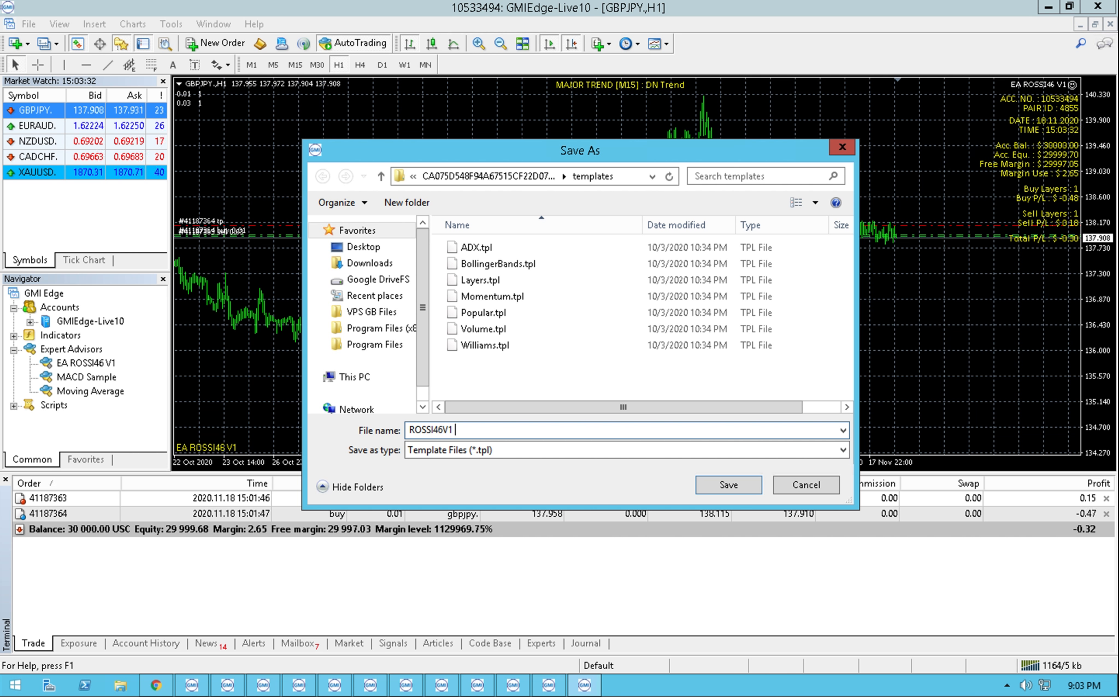
text(FXM15)
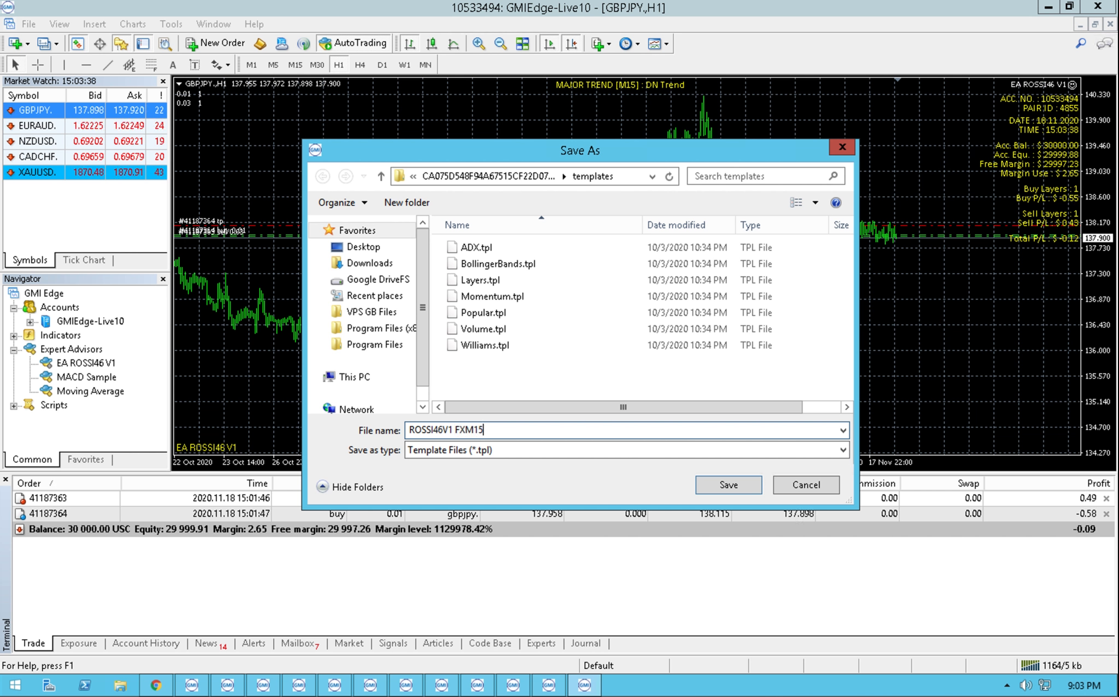
text( LOWRISK)
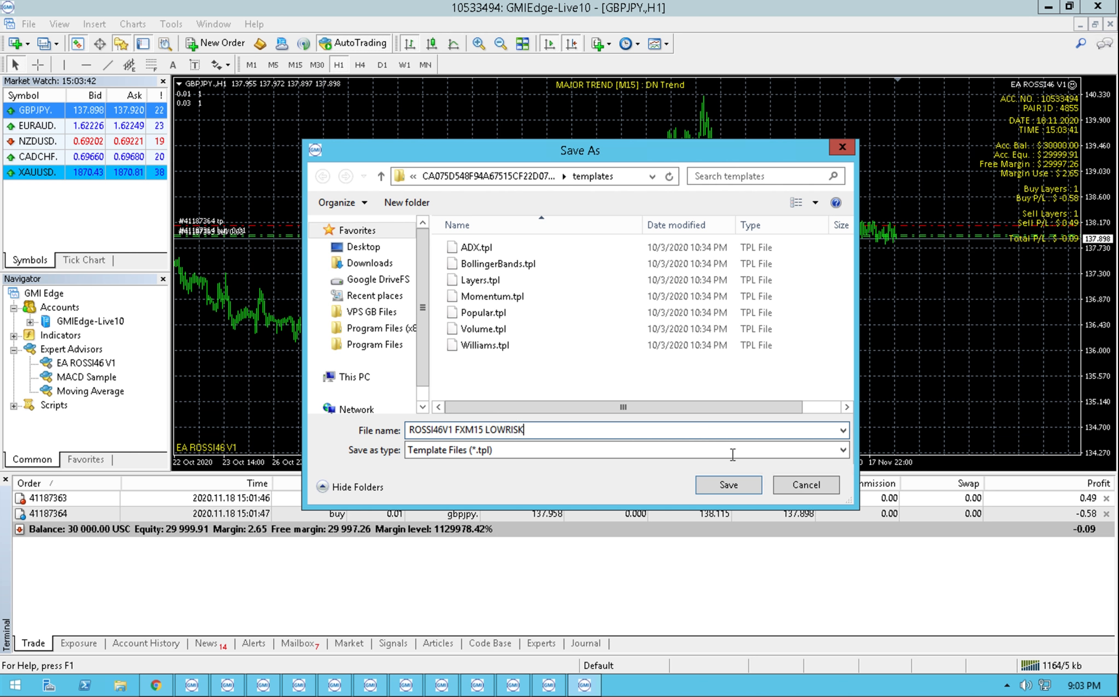
click(726, 486)
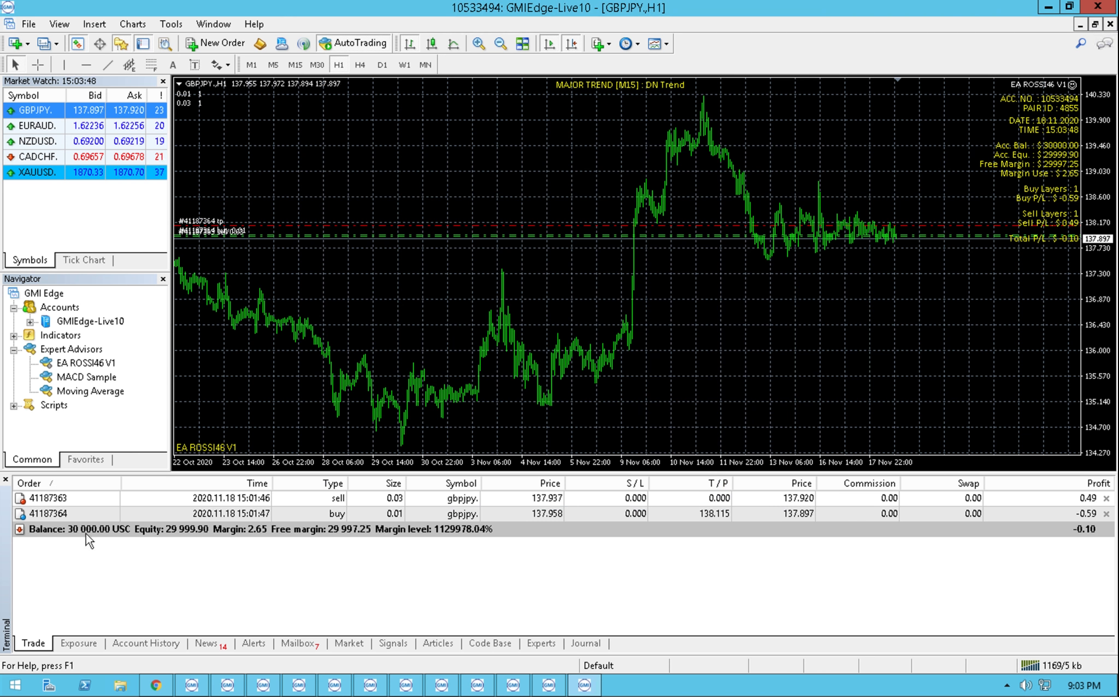
Step: Open a new EURAUD chart window from Market Watch
click(97, 125)
right_click(98, 124)
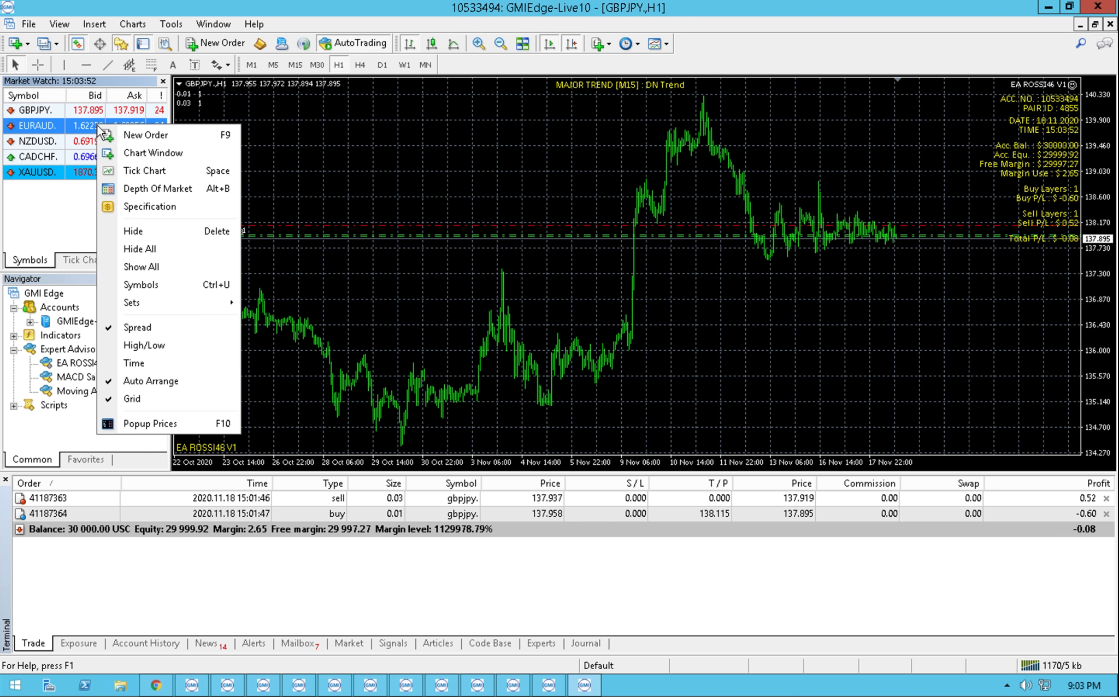
click(142, 157)
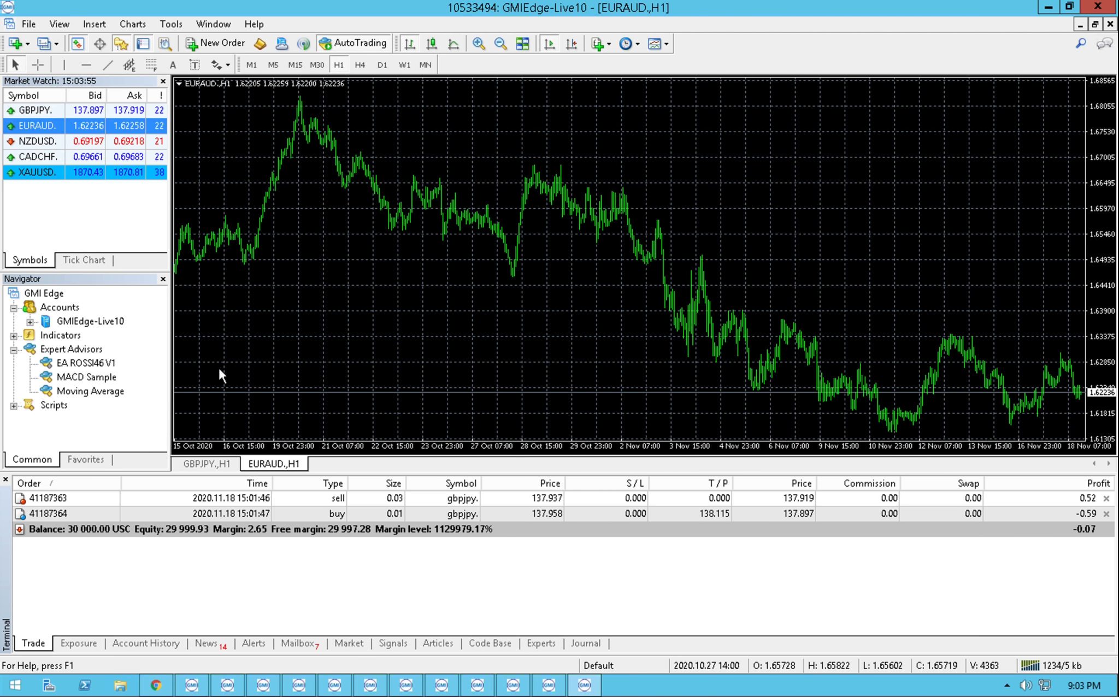
click(230, 469)
click(278, 463)
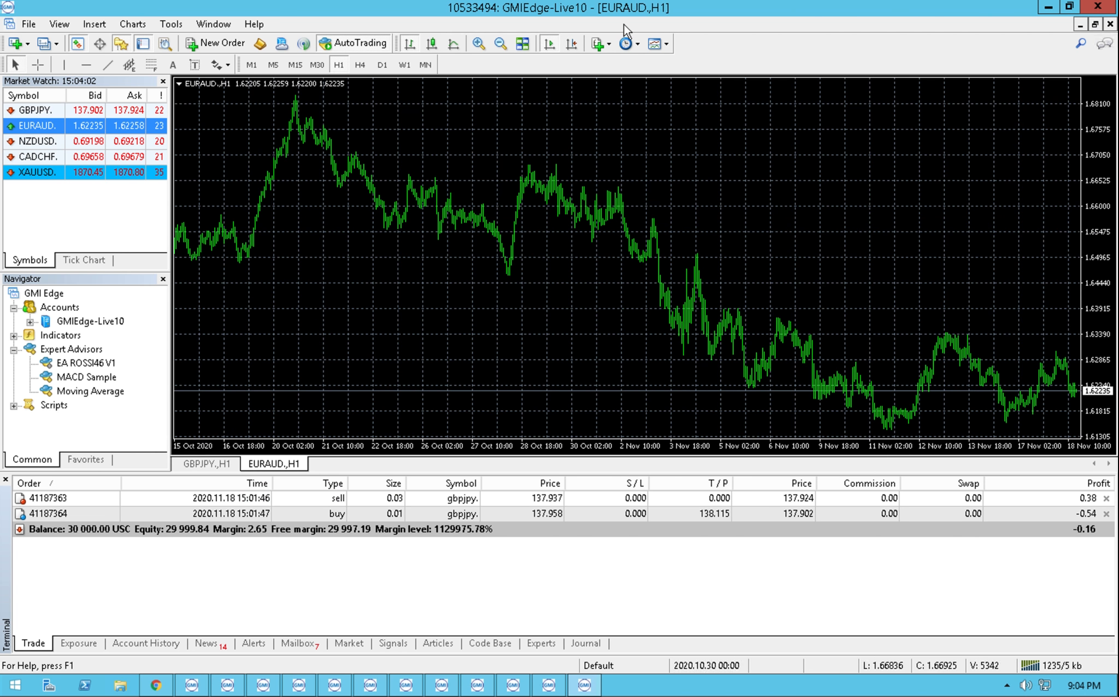
Step: Apply the ROSSI46V1 FXM15 LOWRISK template to the EURAUD chart
click(666, 44)
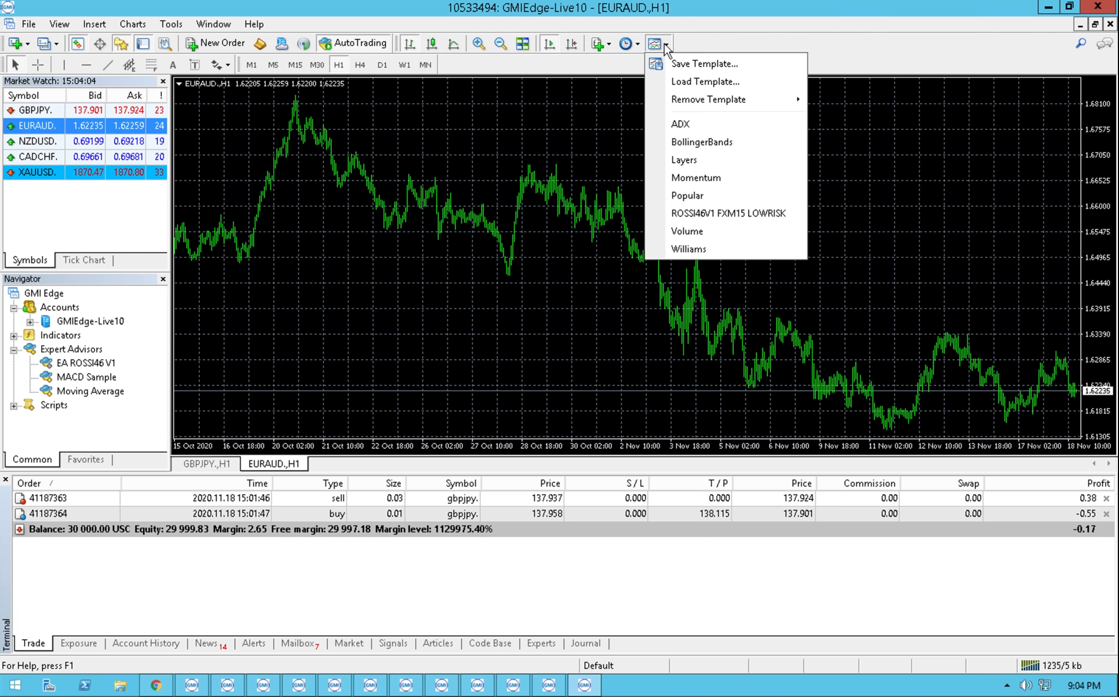
click(700, 214)
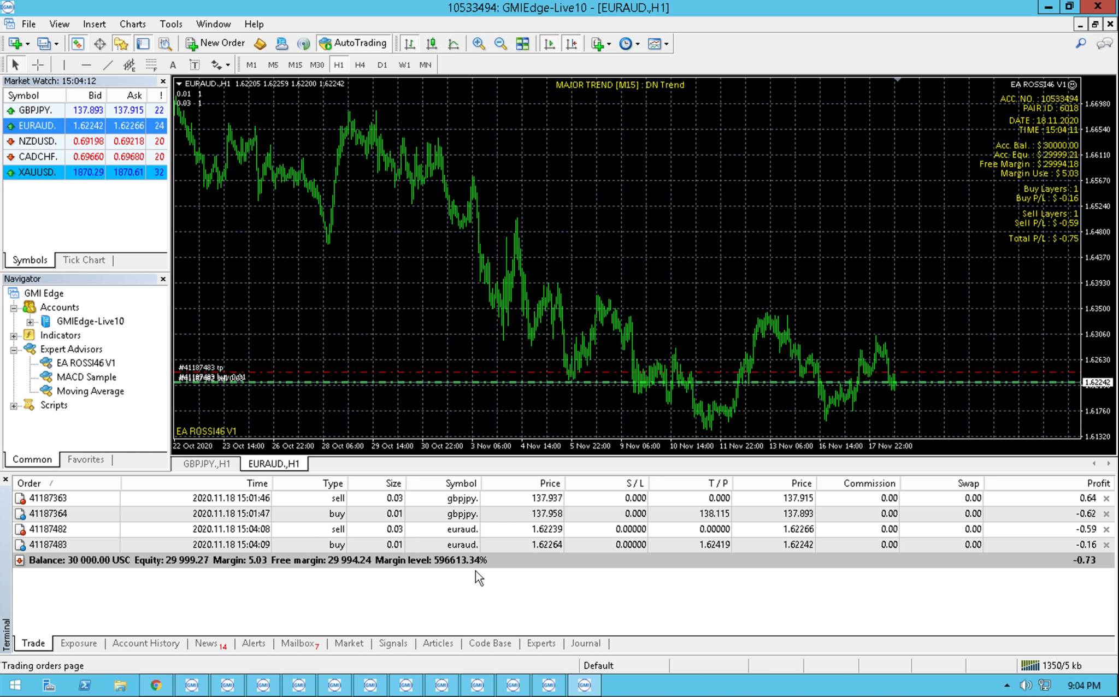
click(103, 143)
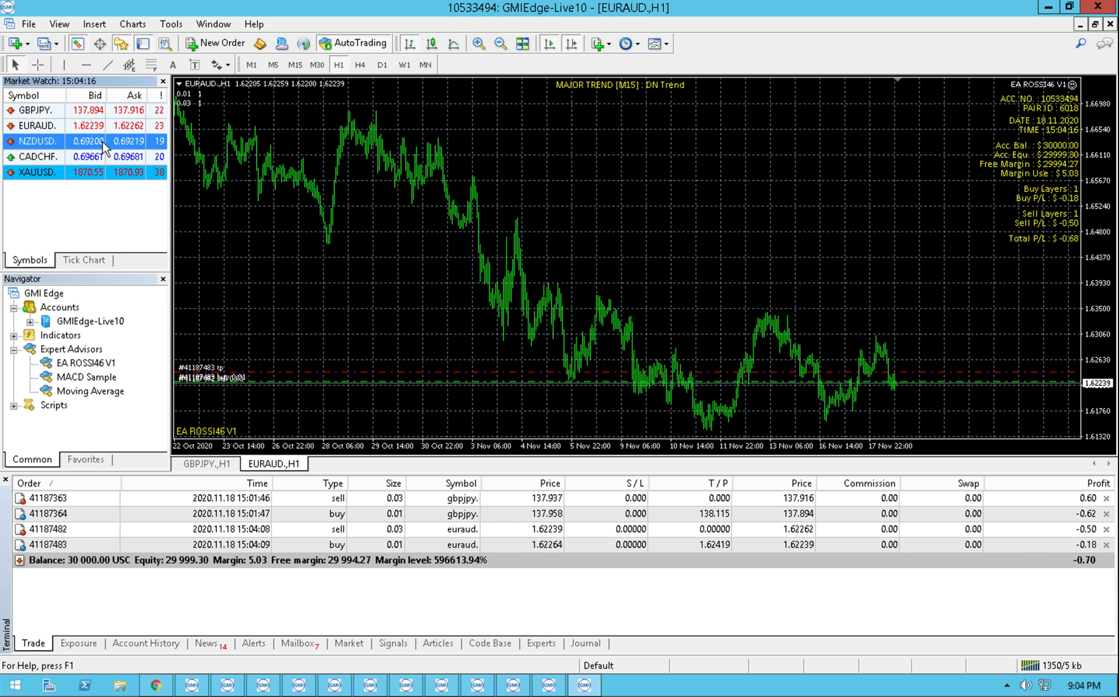
Step: Open an NZDUSD chart and apply the ROSSI46V1 FXM15 LOWRISK template to it
right_click(102, 140)
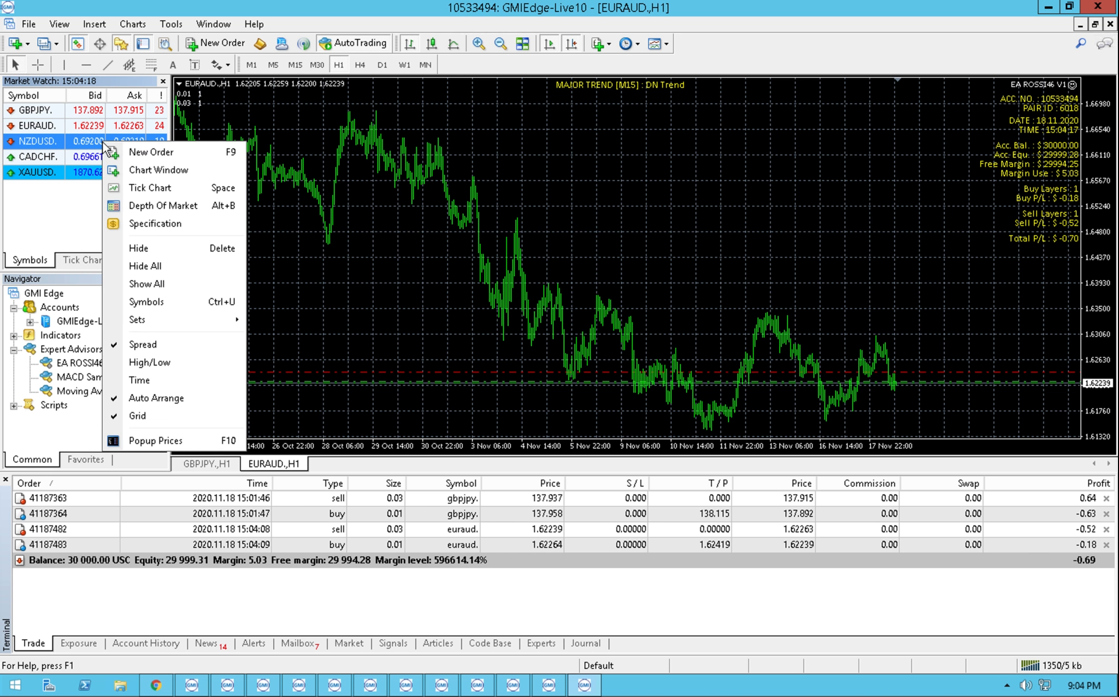
click(141, 172)
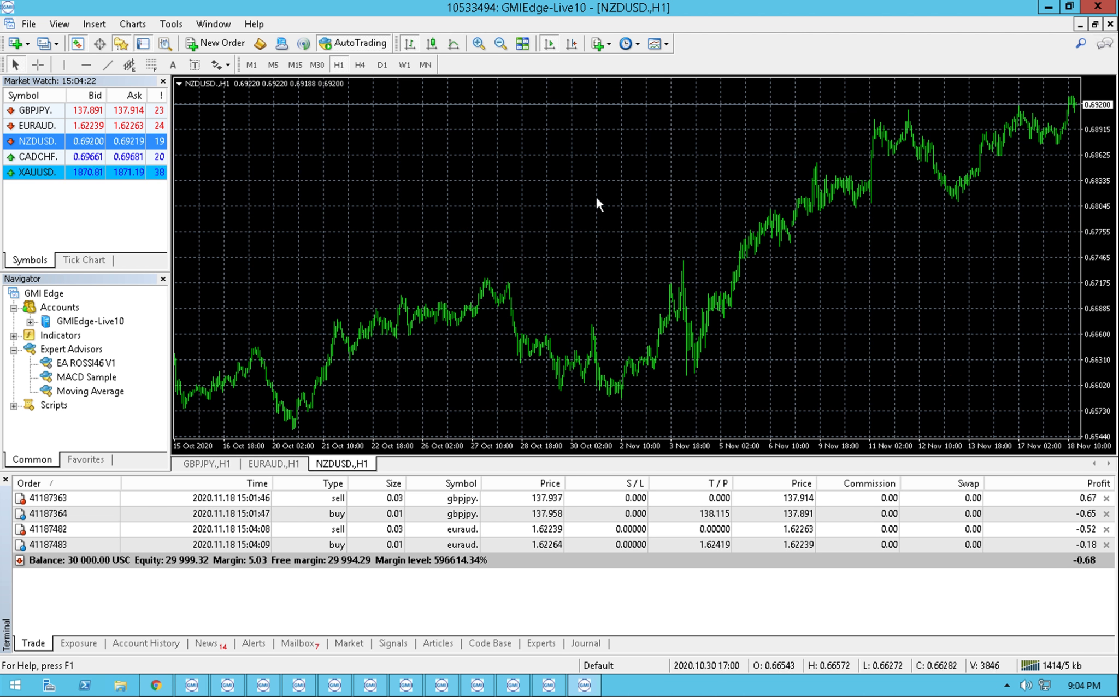
click(664, 44)
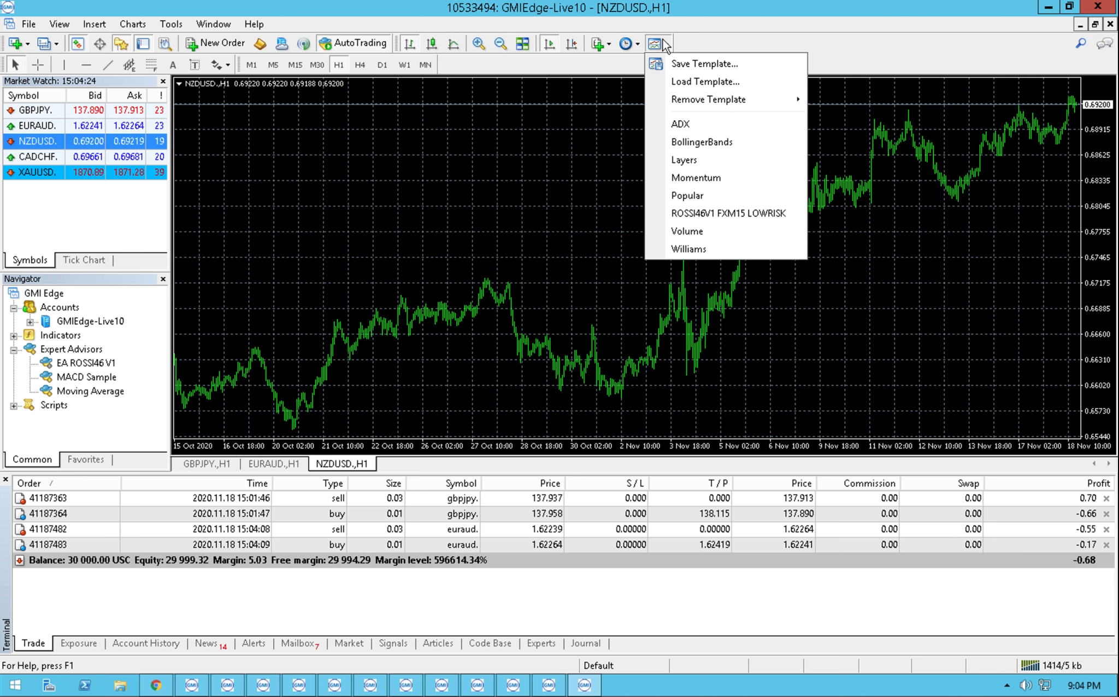
click(708, 212)
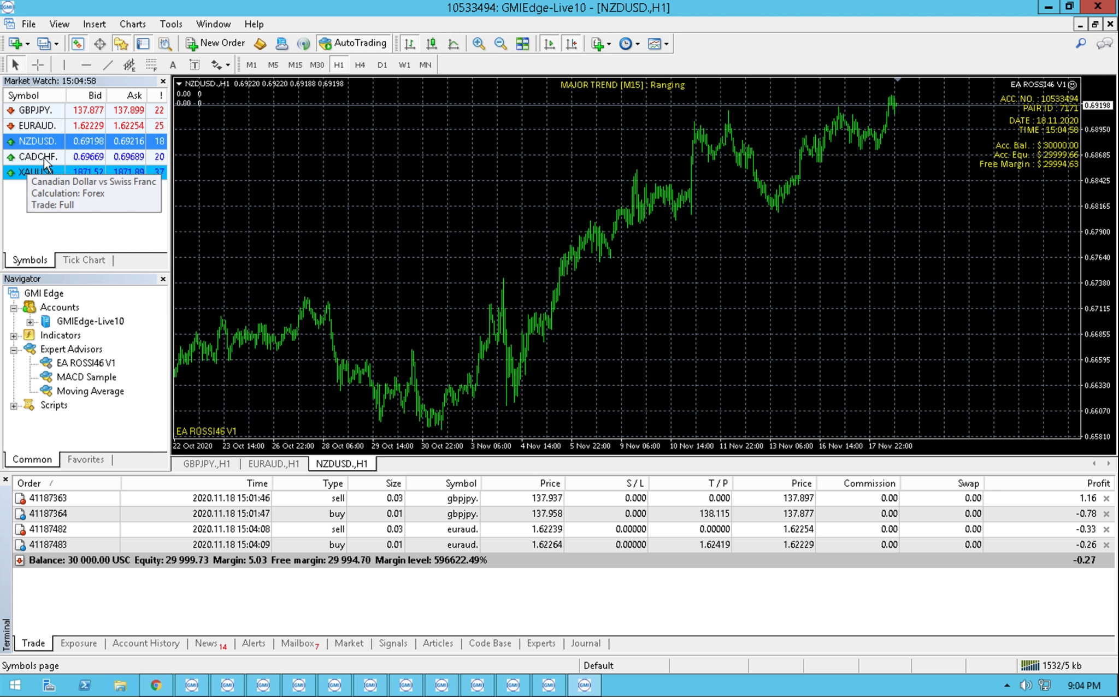
Step: Open a new CADCHF chart window from Market Watch
click(43, 157)
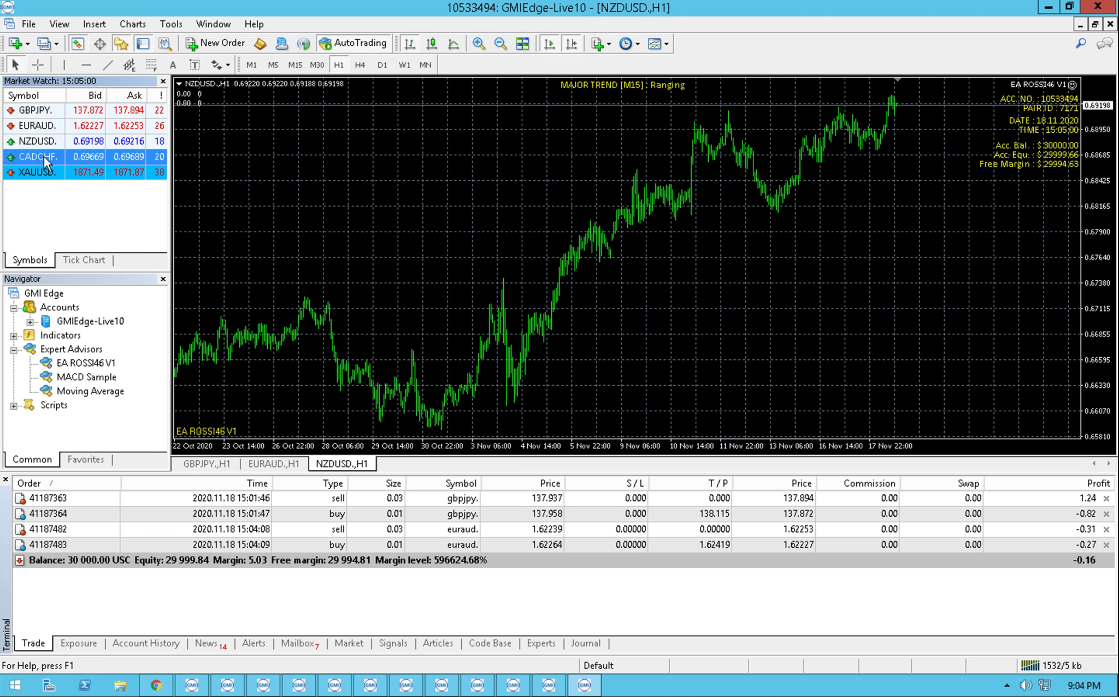
right_click(44, 157)
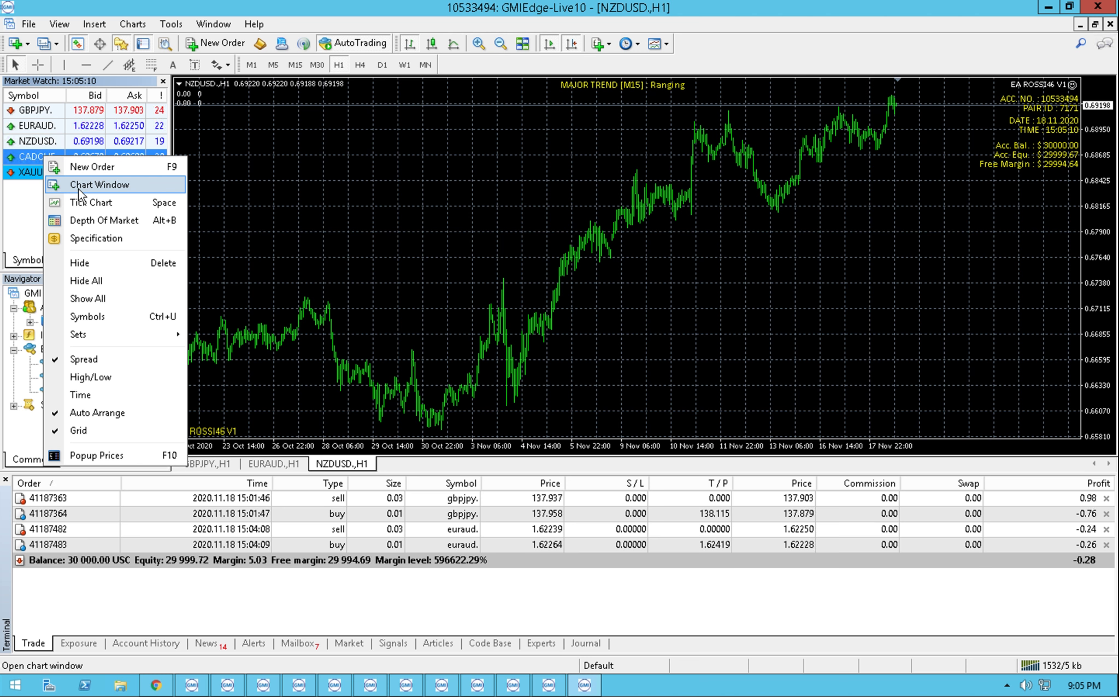
click(79, 188)
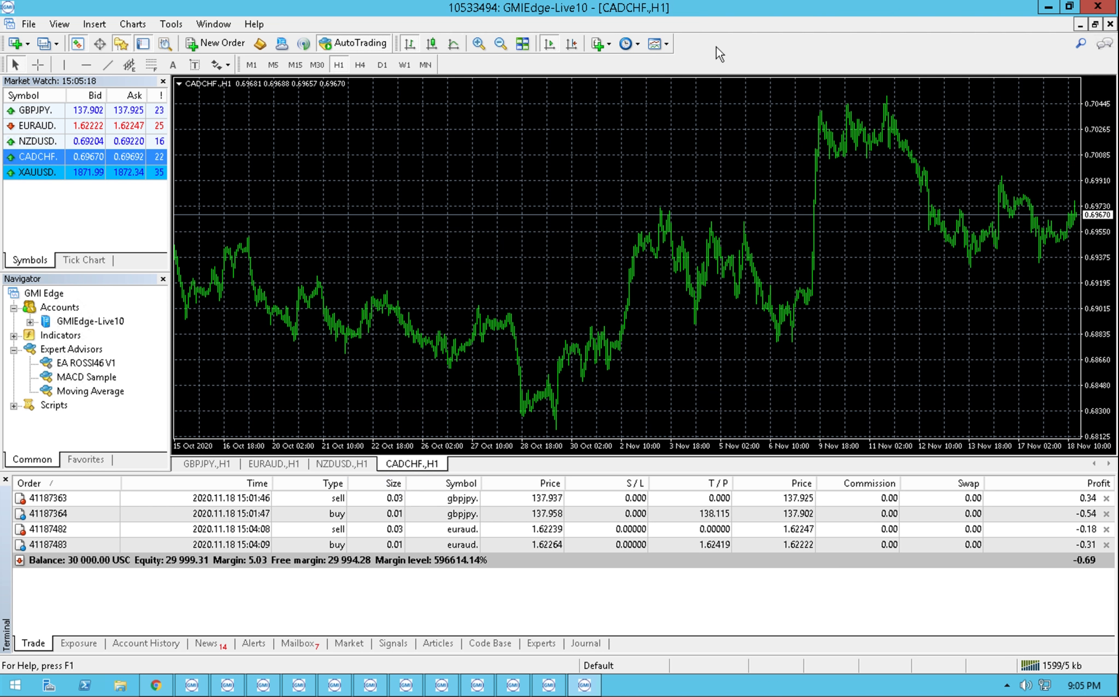
Step: Apply the ROSSI46V1 FXM15 LOWRISK template to the CADCHF chart
click(666, 45)
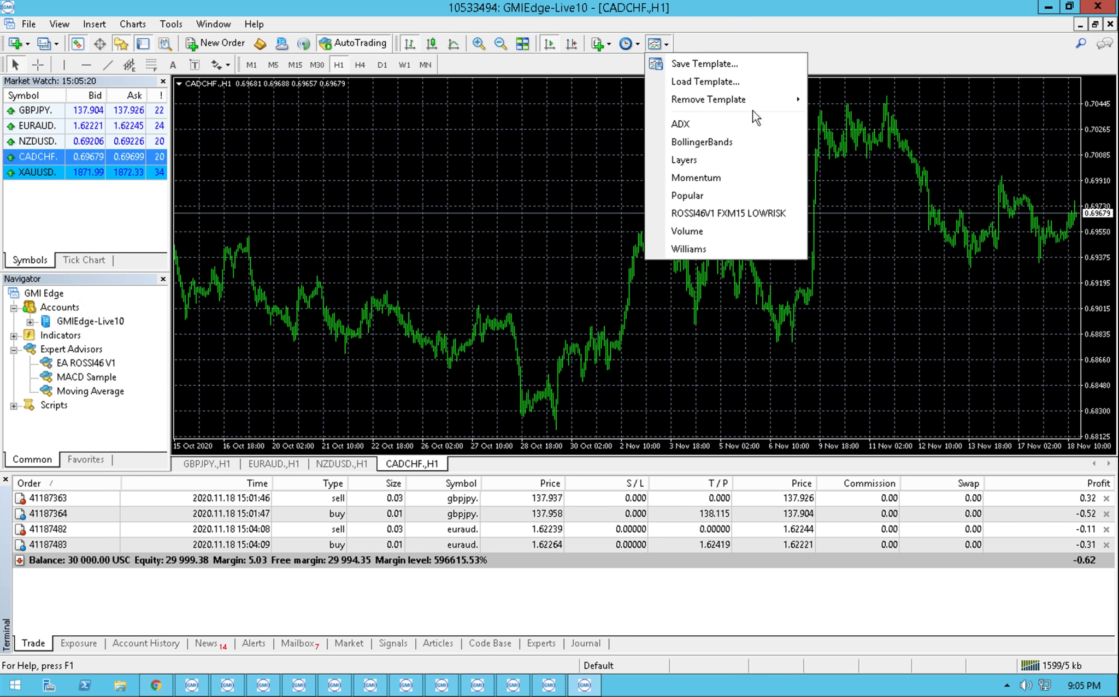
click(756, 216)
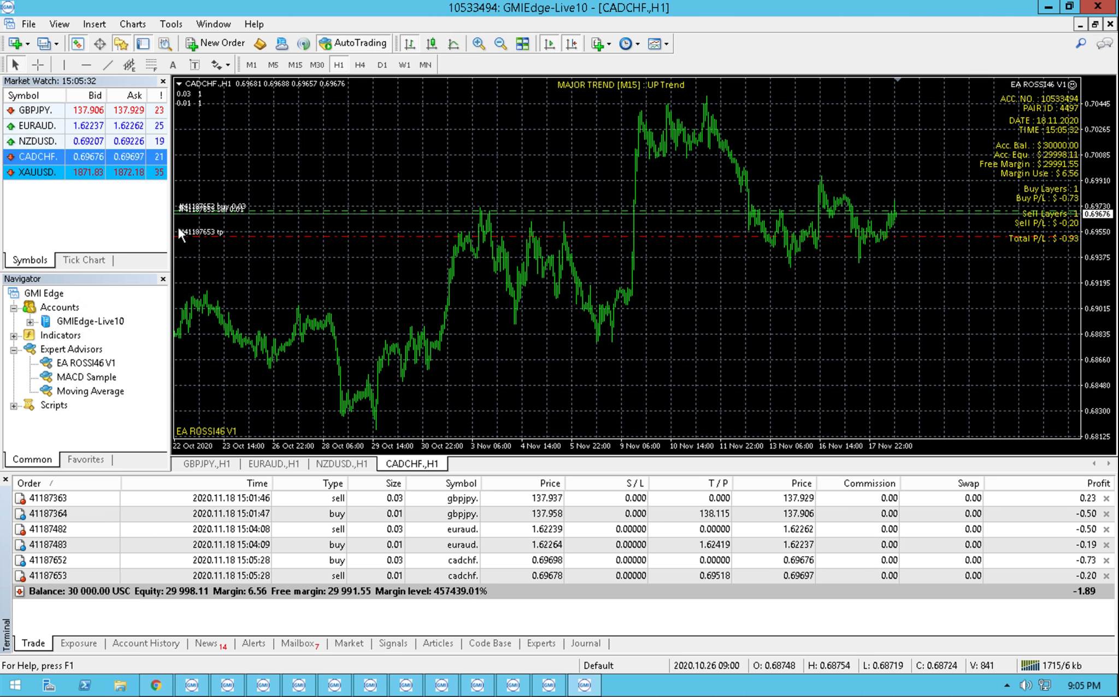
mouse_move(98, 182)
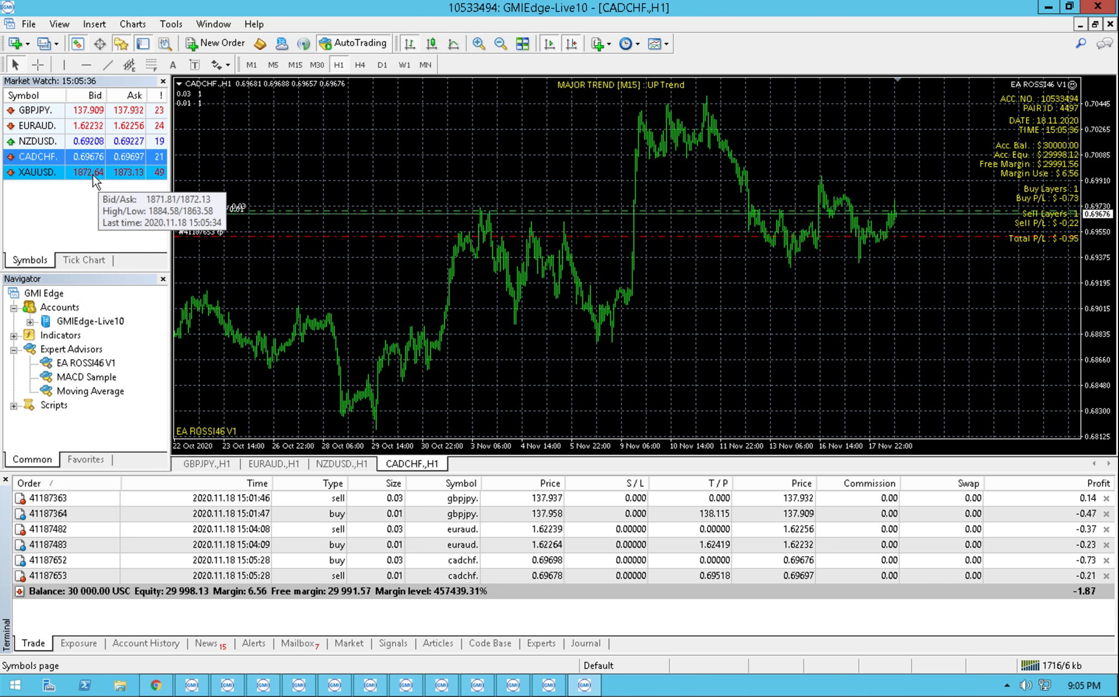
click(95, 181)
Step: Open an XAUUSD H1 chart from the Market Watch context menu
right_click(96, 180)
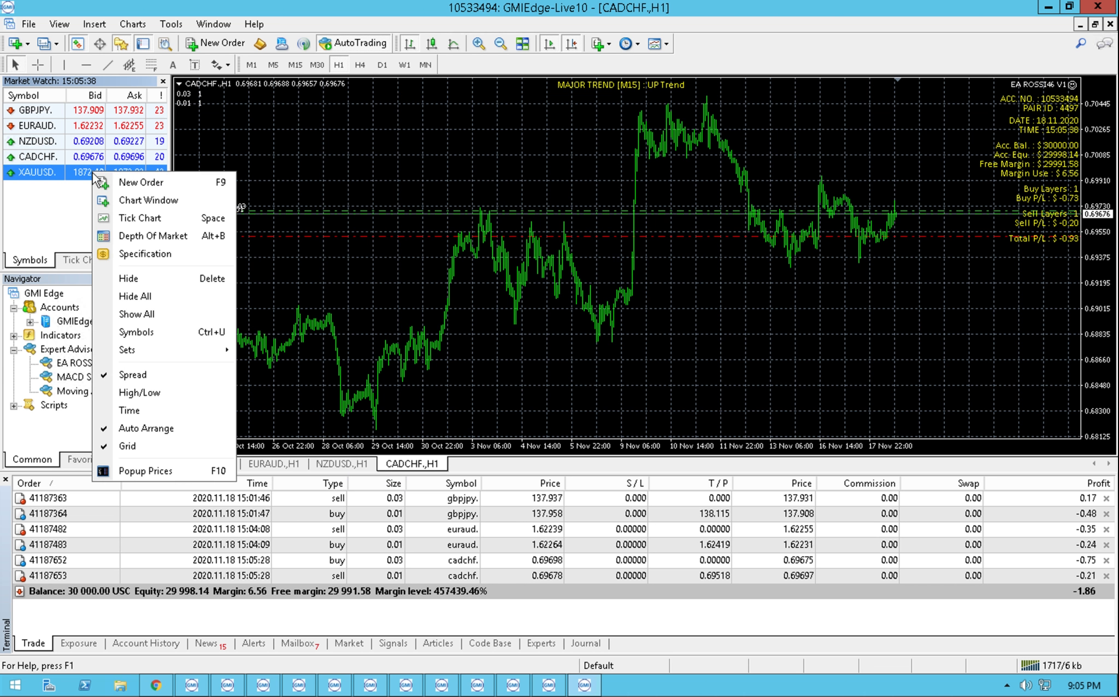
click(140, 201)
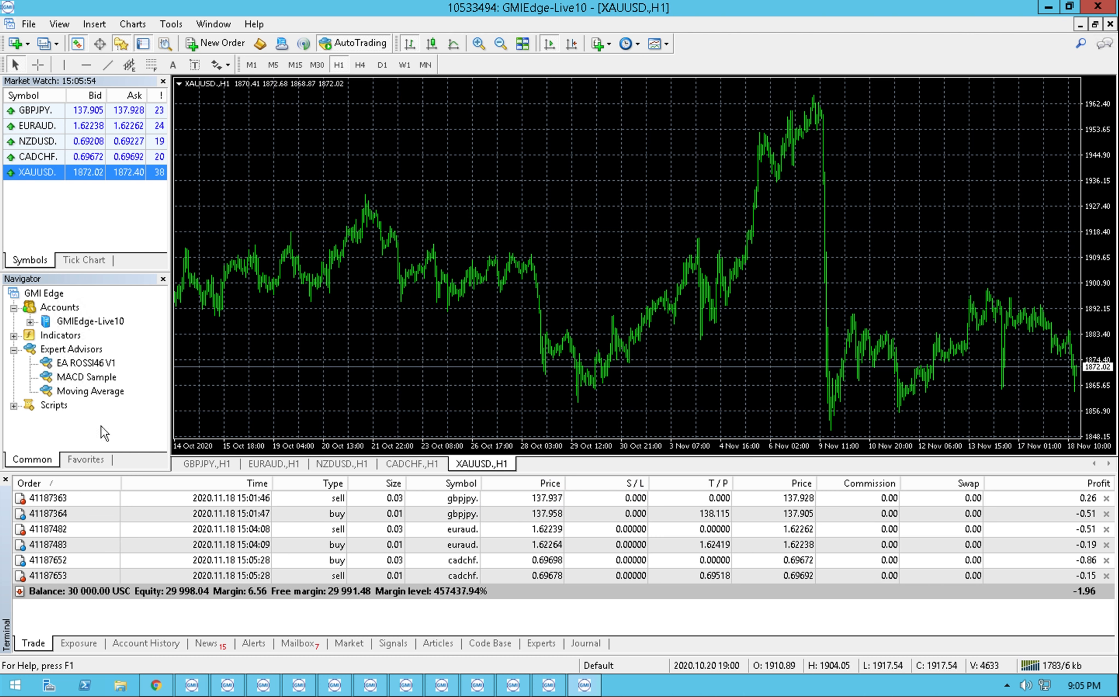
Step: Attach EA ROSSI46 V1 to the XAUUSD chart and enter the account's EA password
click(83, 366)
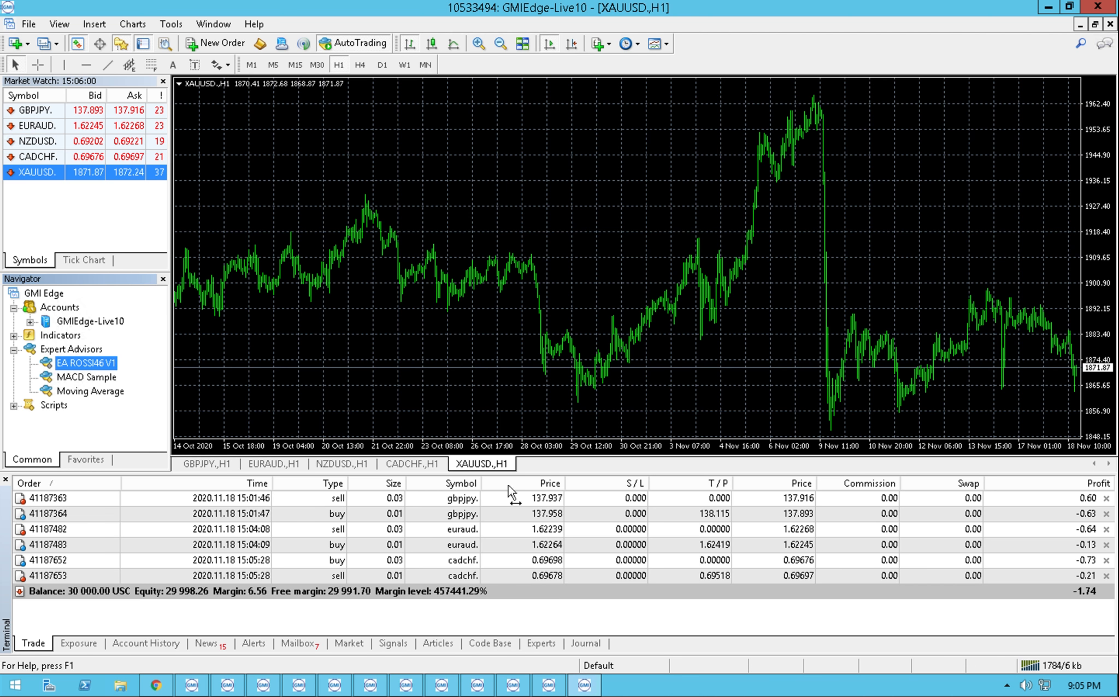
double_click(89, 363)
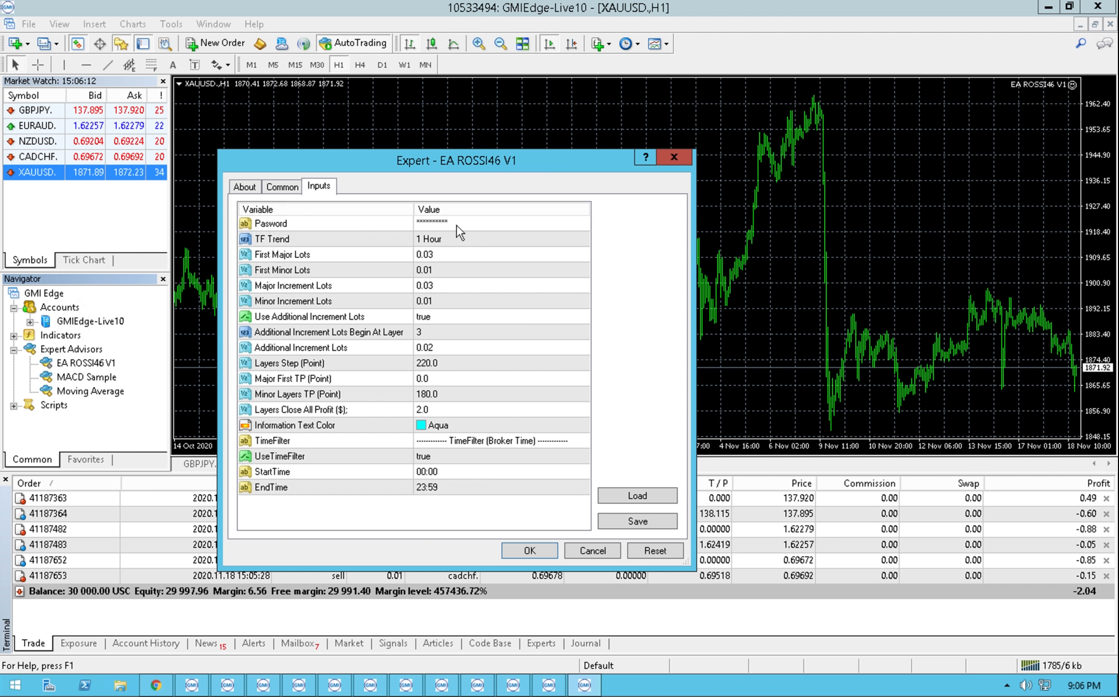
double_click(458, 225)
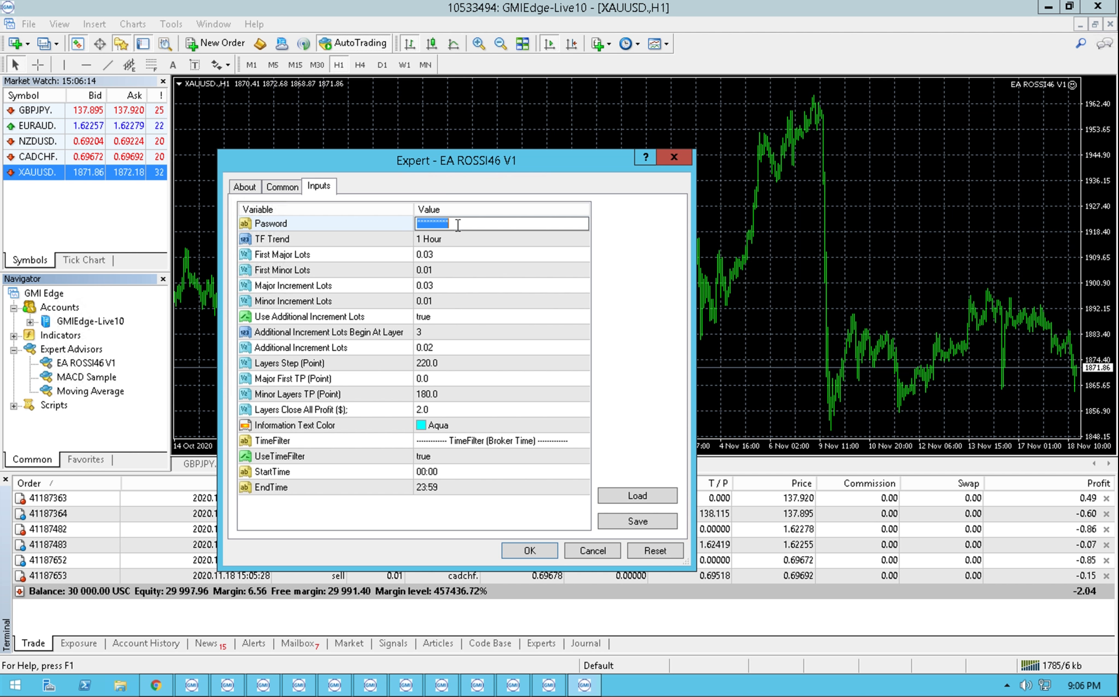
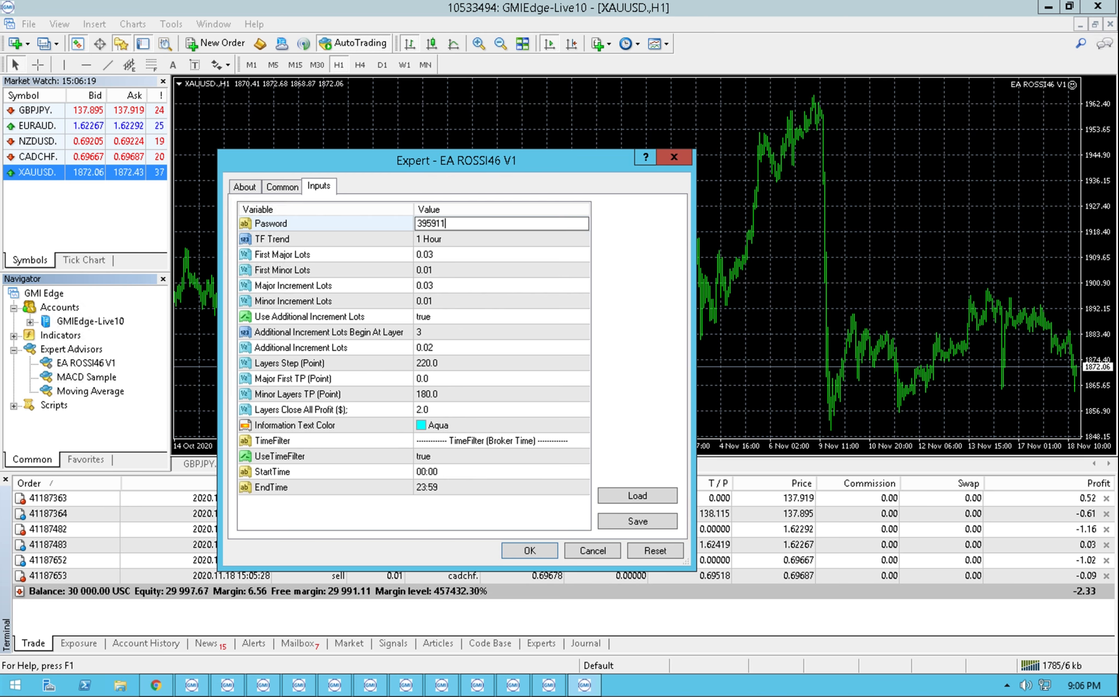
click(456, 243)
Step: Set TF Trend to 15 Minutes, then browse the saved preset files
click(456, 241)
click(456, 241)
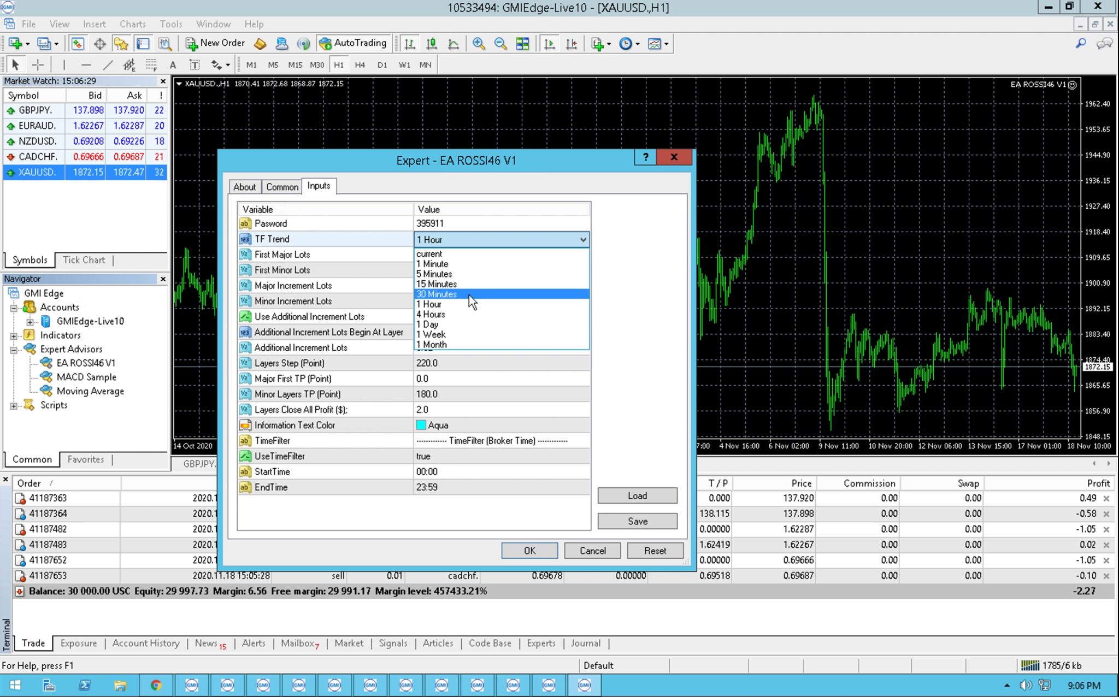
click(503, 287)
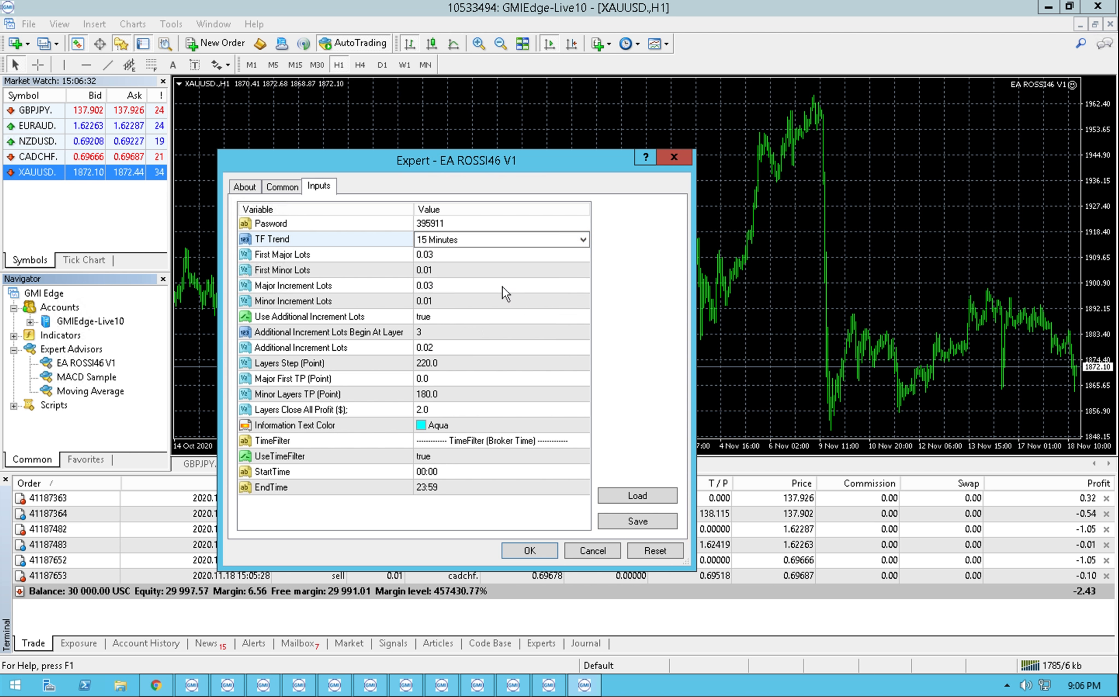
click(512, 318)
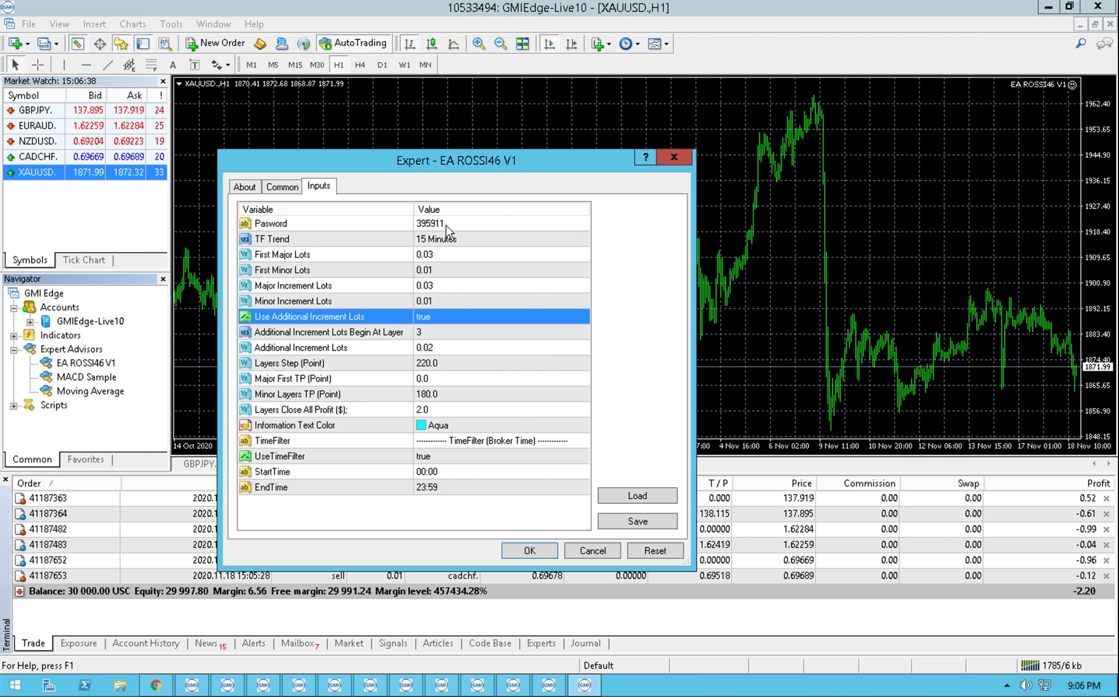
click(648, 499)
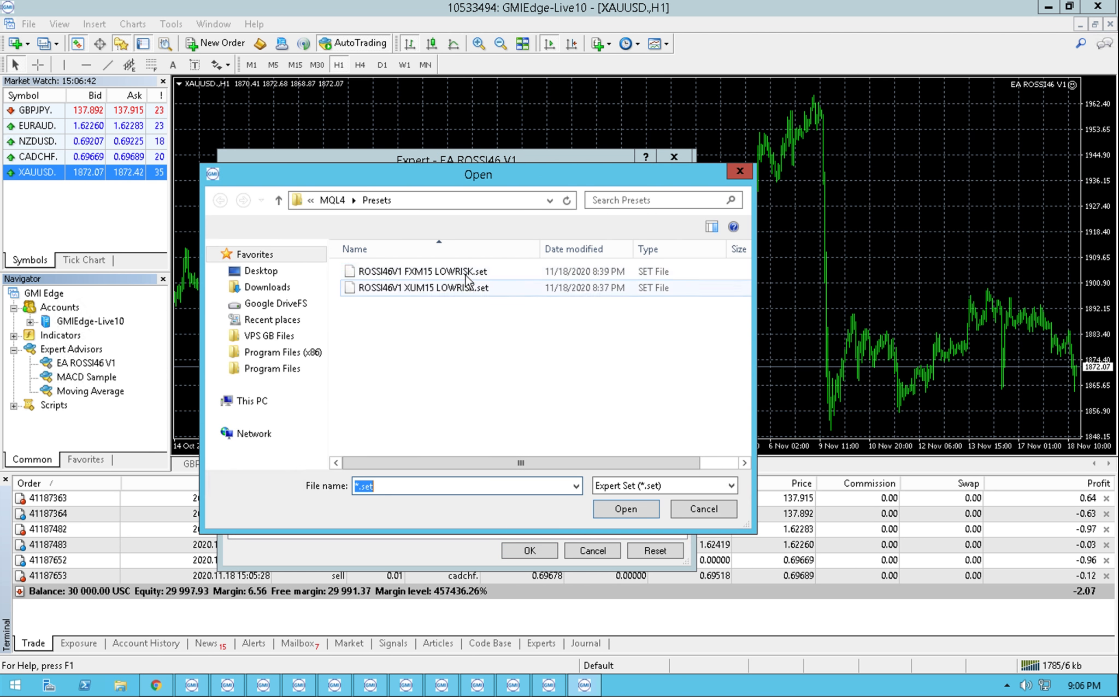
Step: Load the ROSSI46V1 XUM15 LOWRISK.set preset into the EA inputs and enter the licence password
click(449, 295)
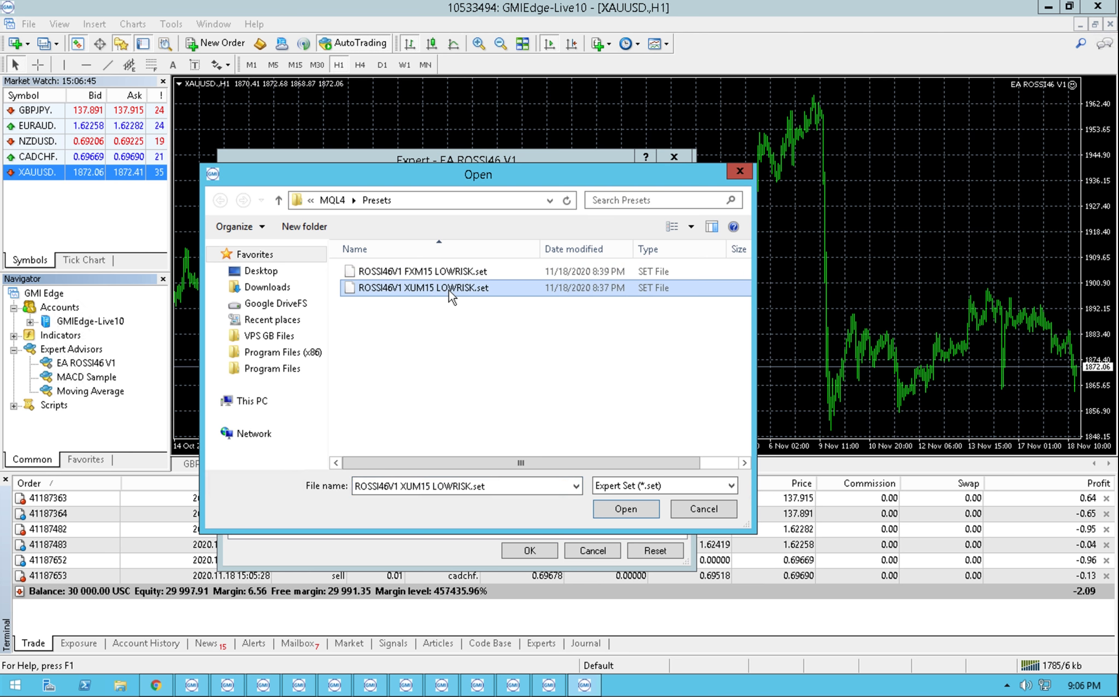
click(625, 509)
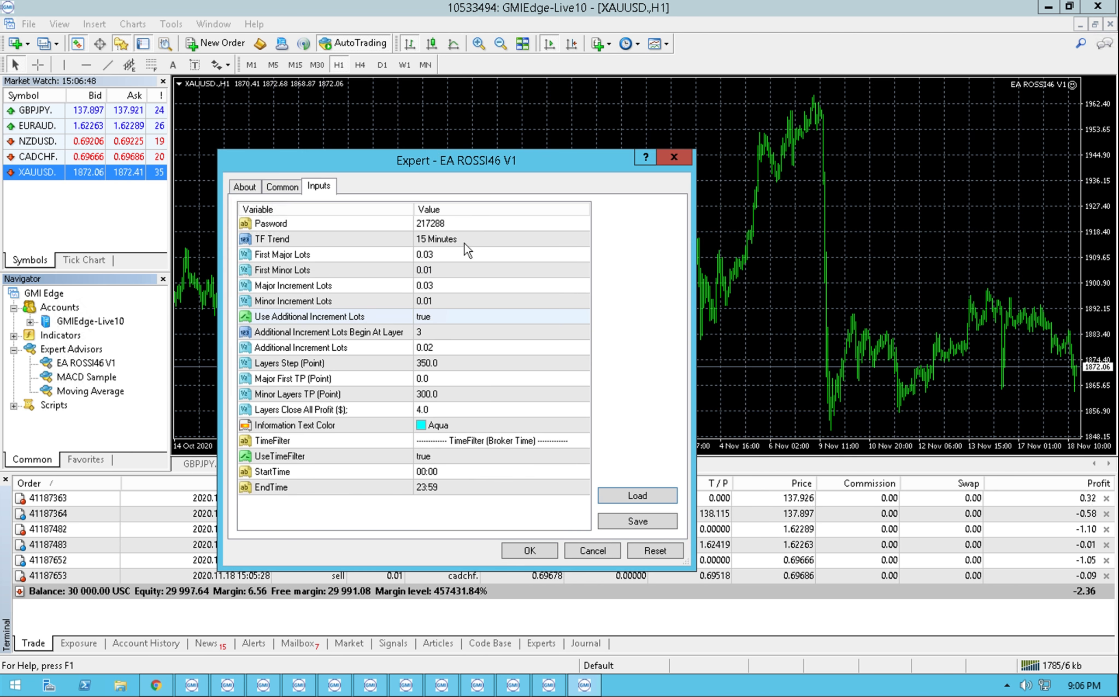
click(449, 225)
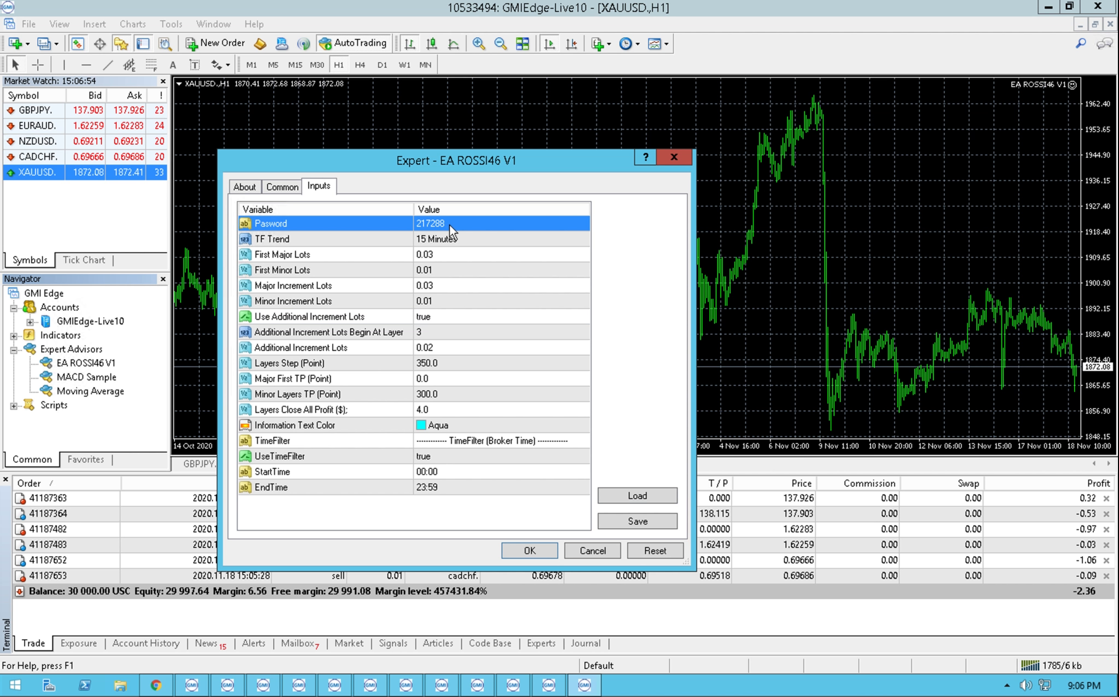
click(449, 225)
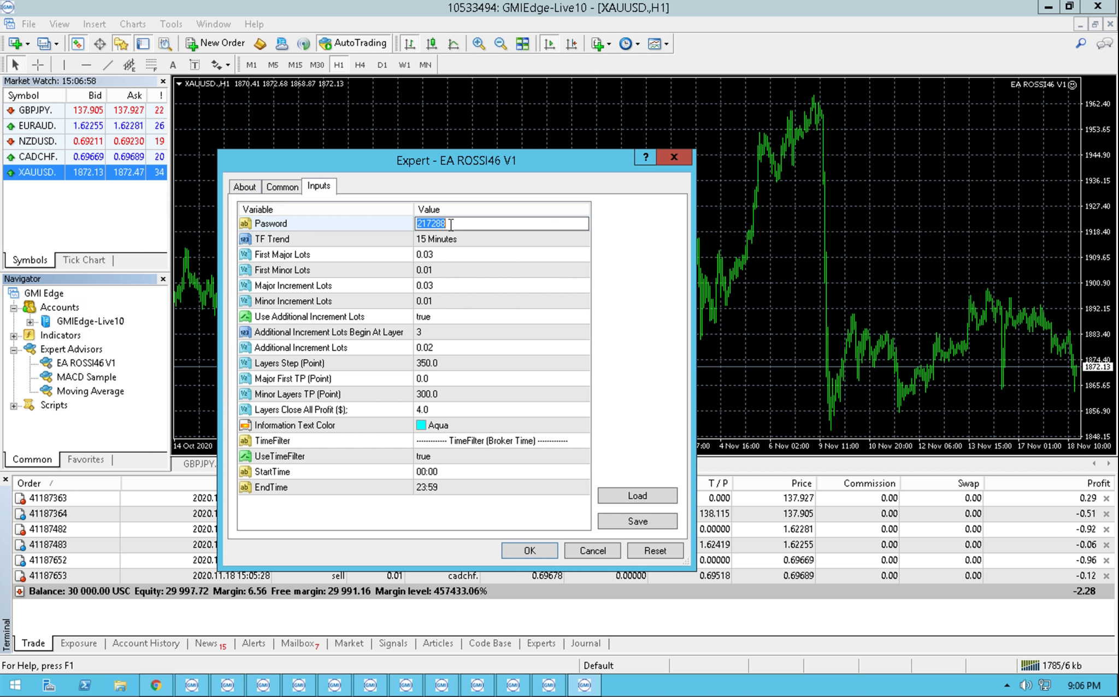
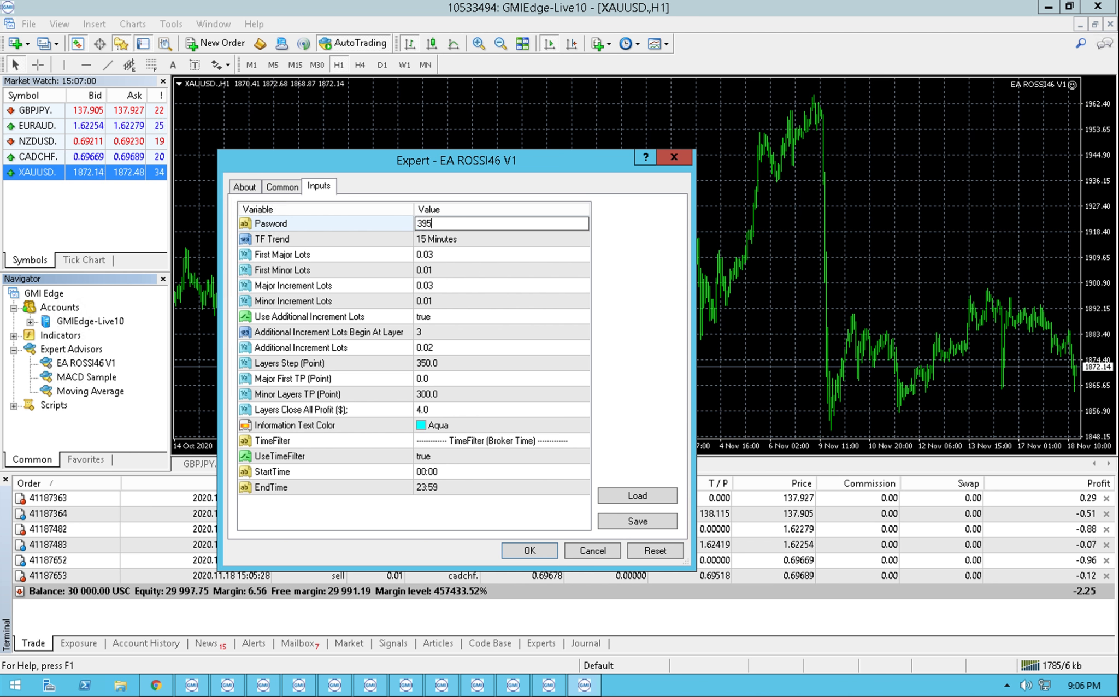
click(443, 294)
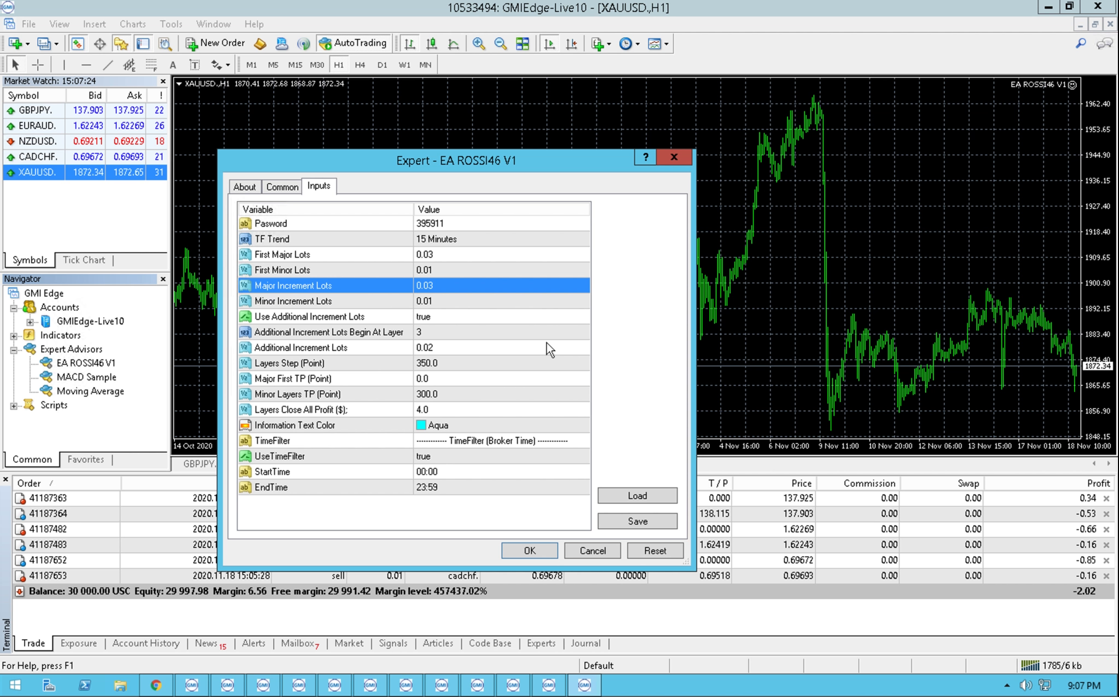
Step: Attach the EA to XAUUSD with the loaded settings, then bring up the NZDUSD chart
click(529, 551)
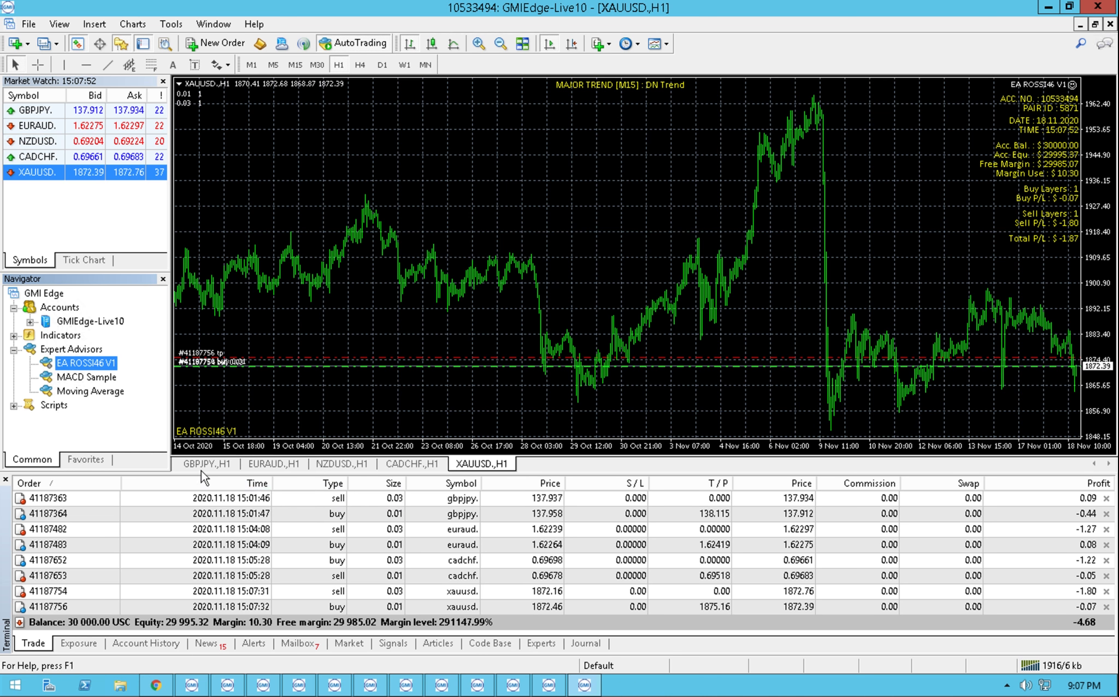
click(345, 469)
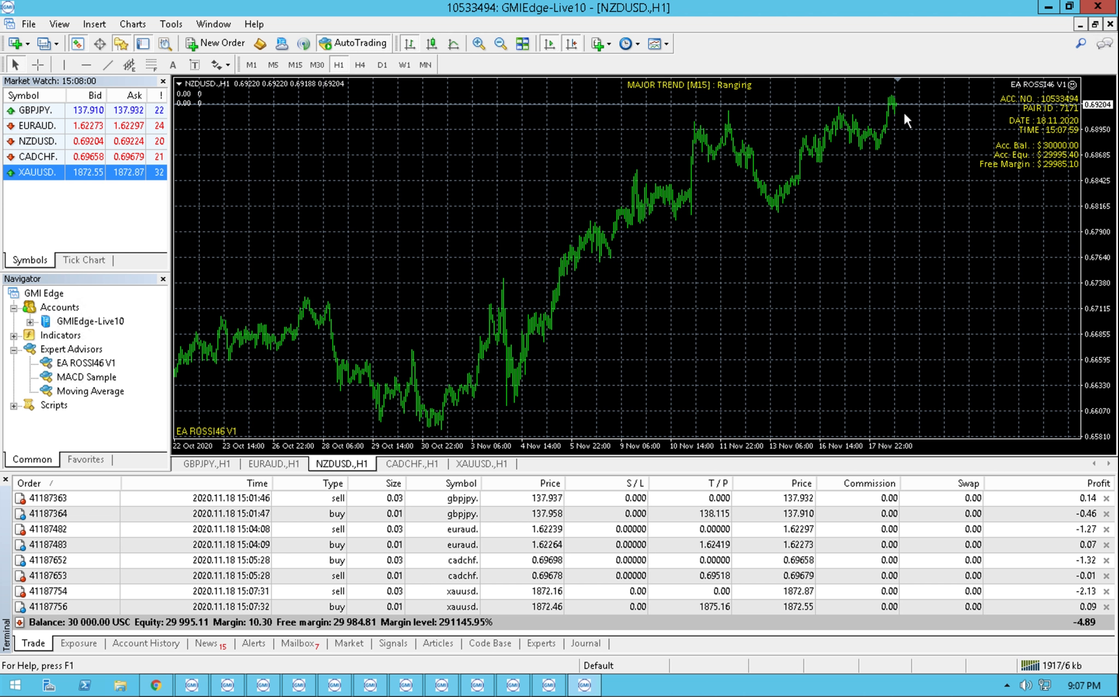
mouse_move(894, 104)
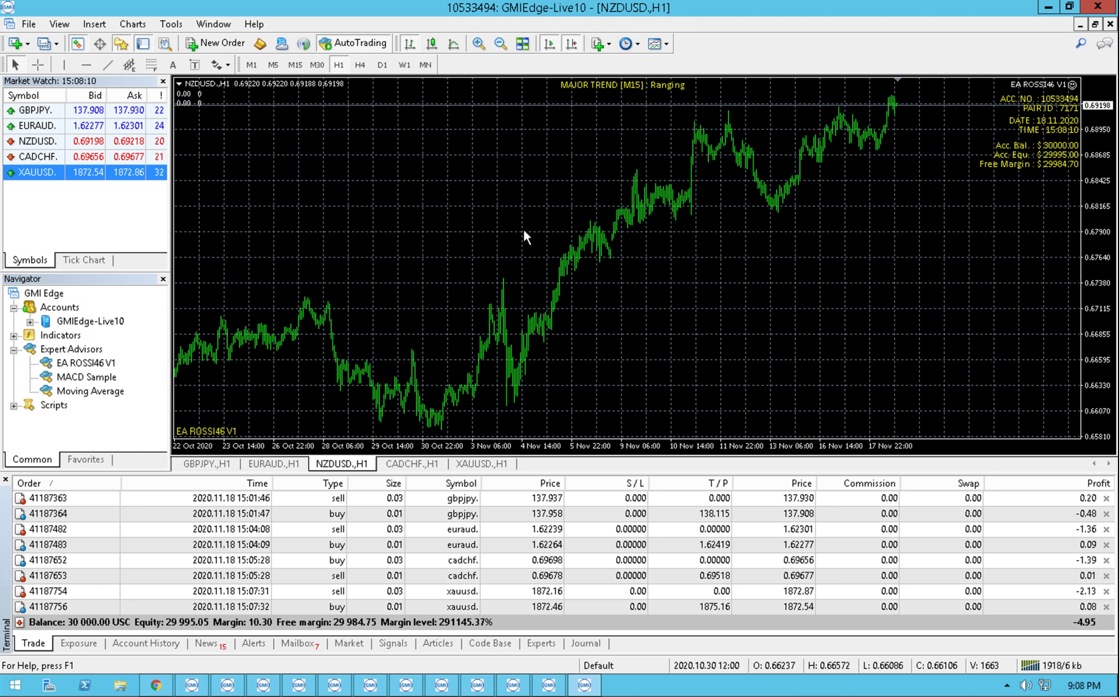
Step: Enlarge the terminal trade list so all eight open orders are visible
click(207, 464)
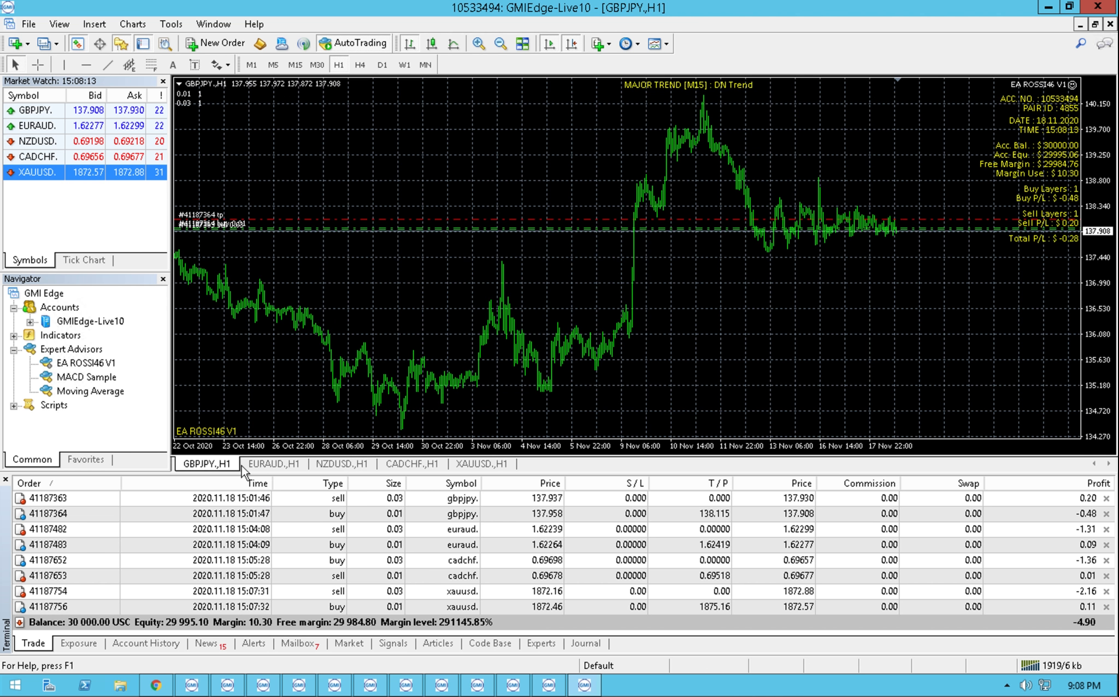
click(281, 469)
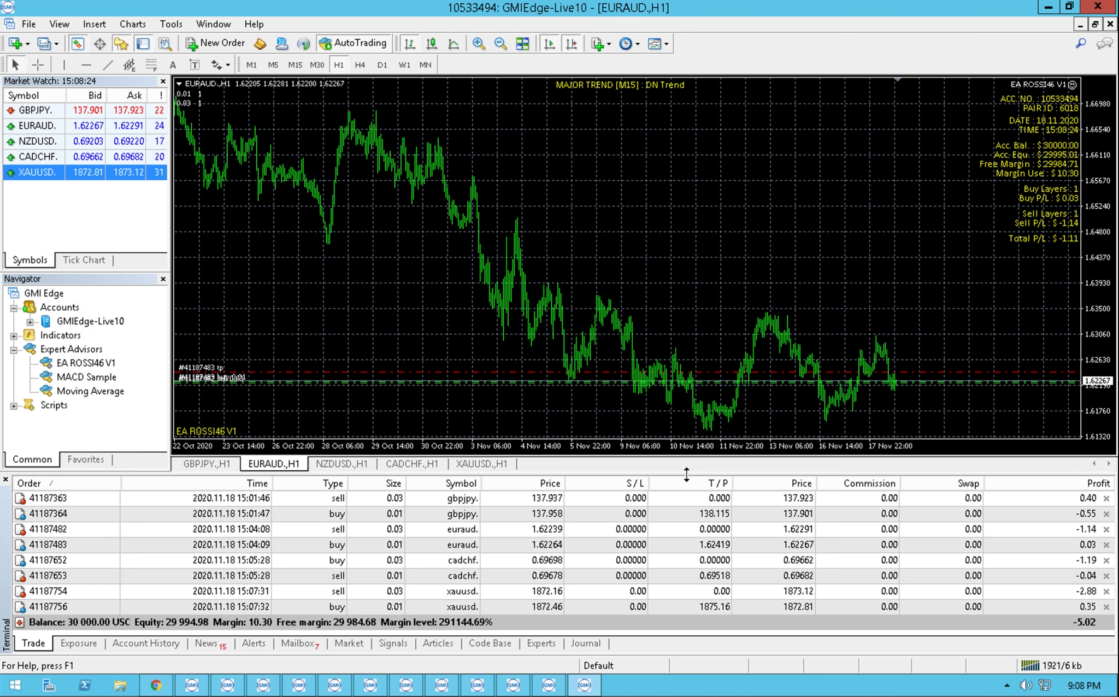
drag(687, 475, 687, 410)
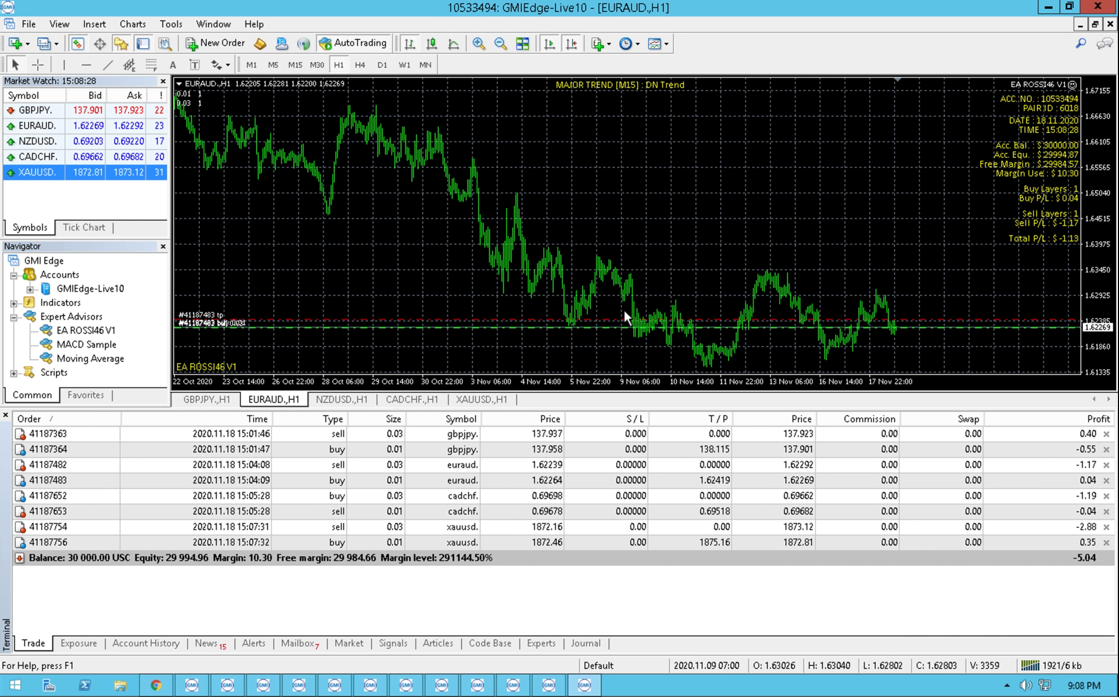
Step: Review the GBPJPY chart's EA inputs and confirm them unchanged
click(205, 401)
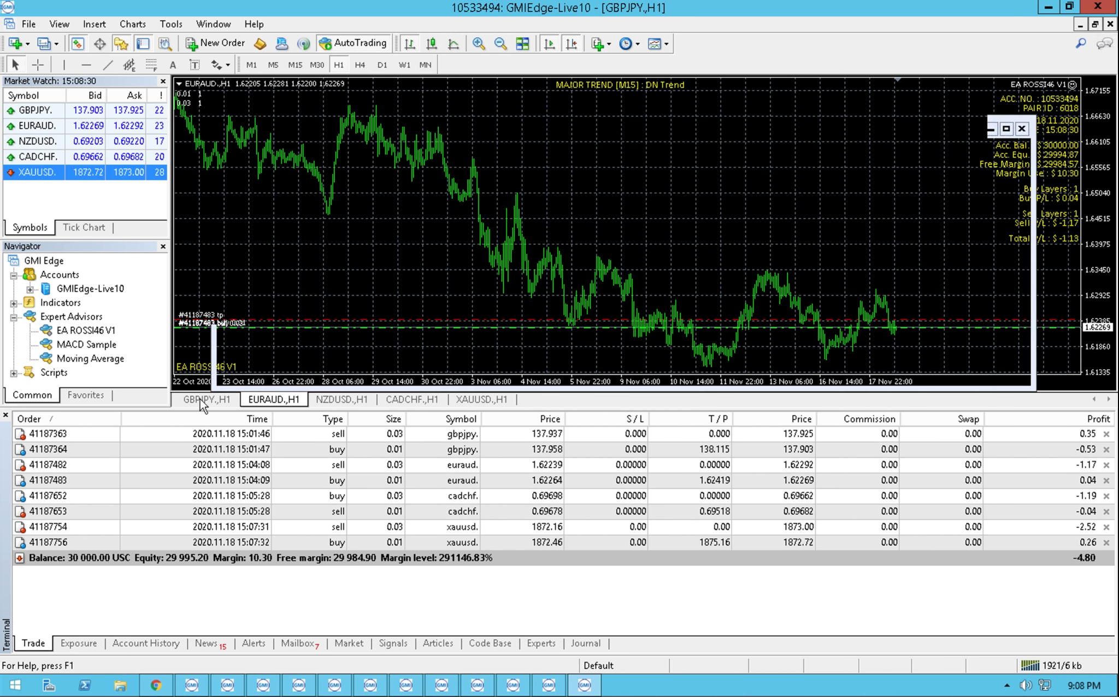
click(1071, 85)
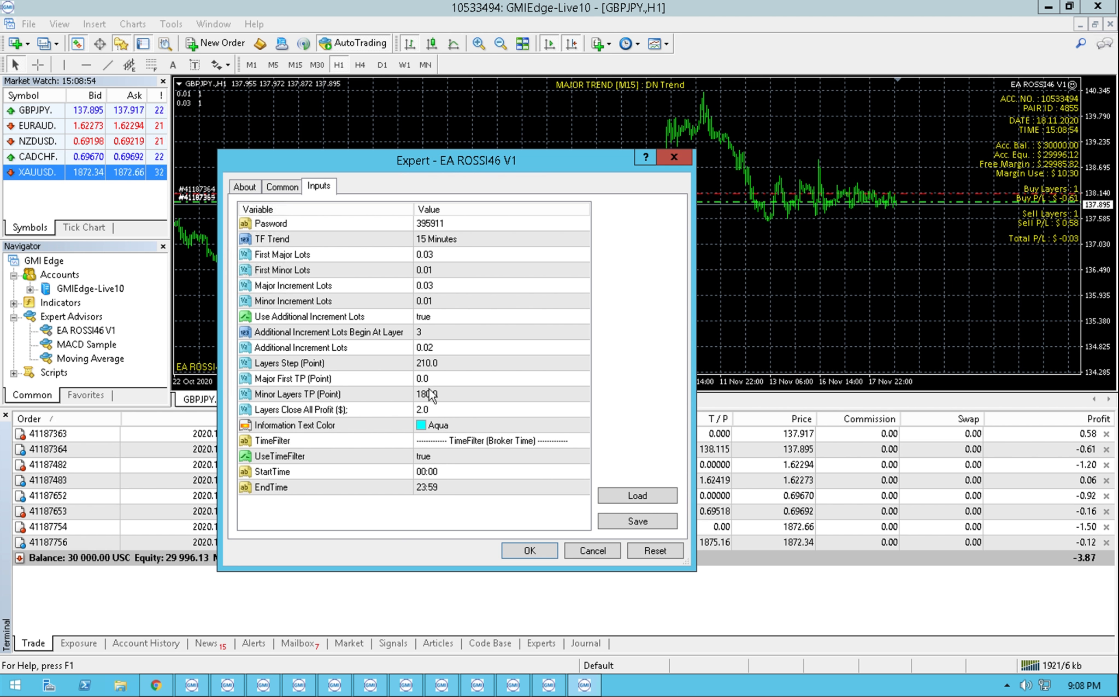
click(530, 550)
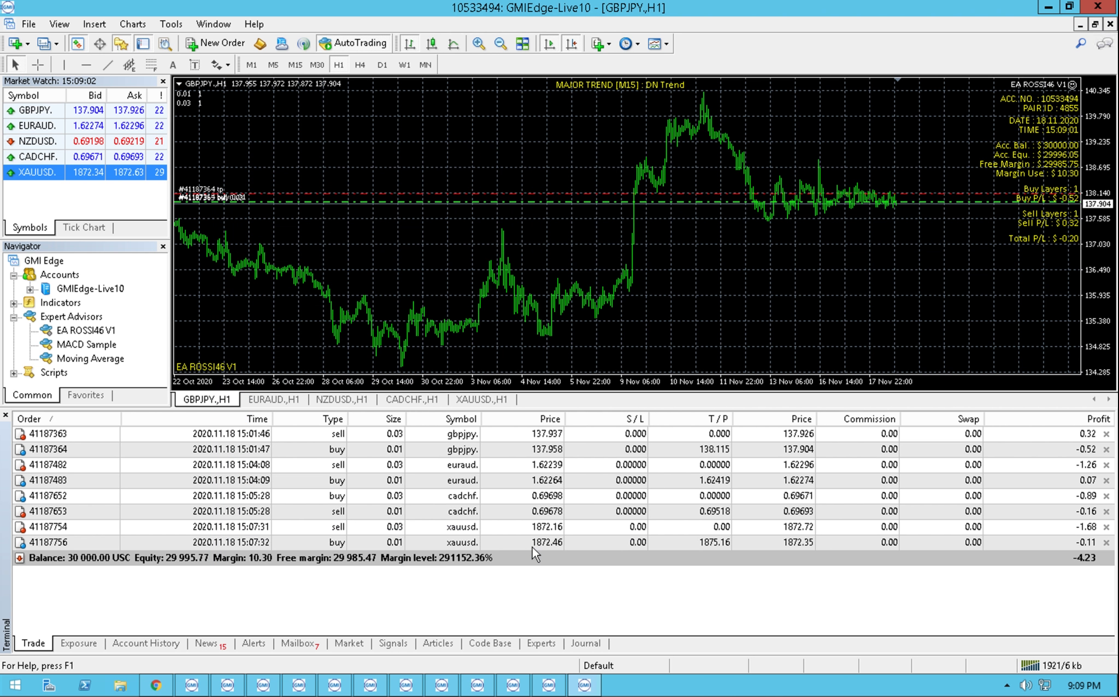
click(156, 689)
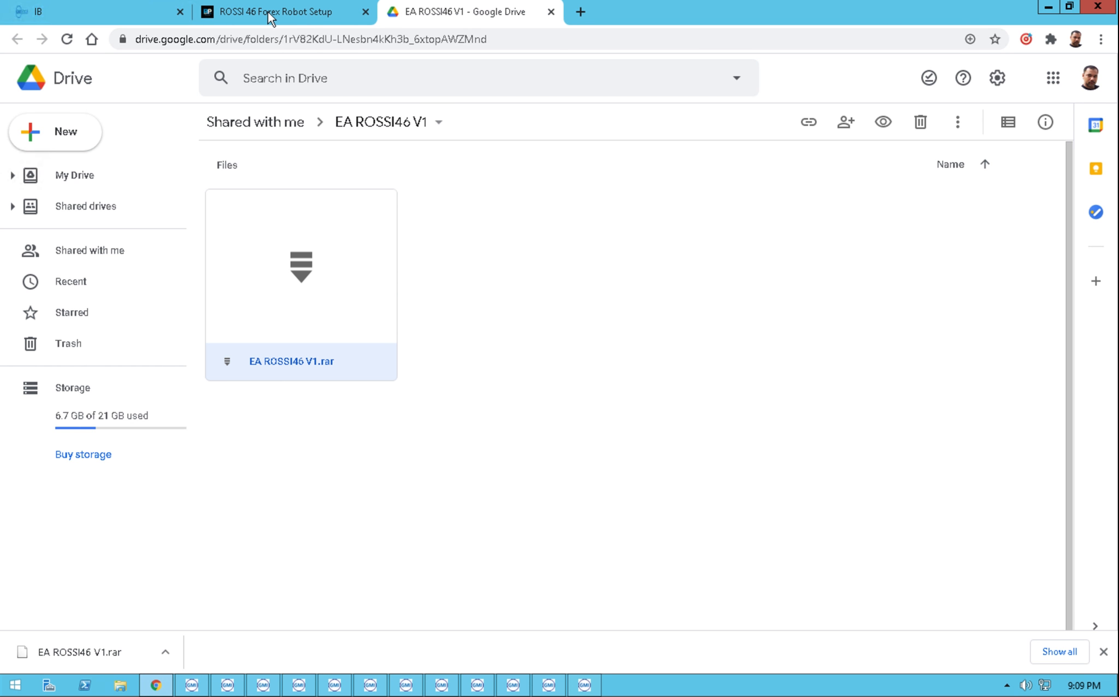
click(268, 11)
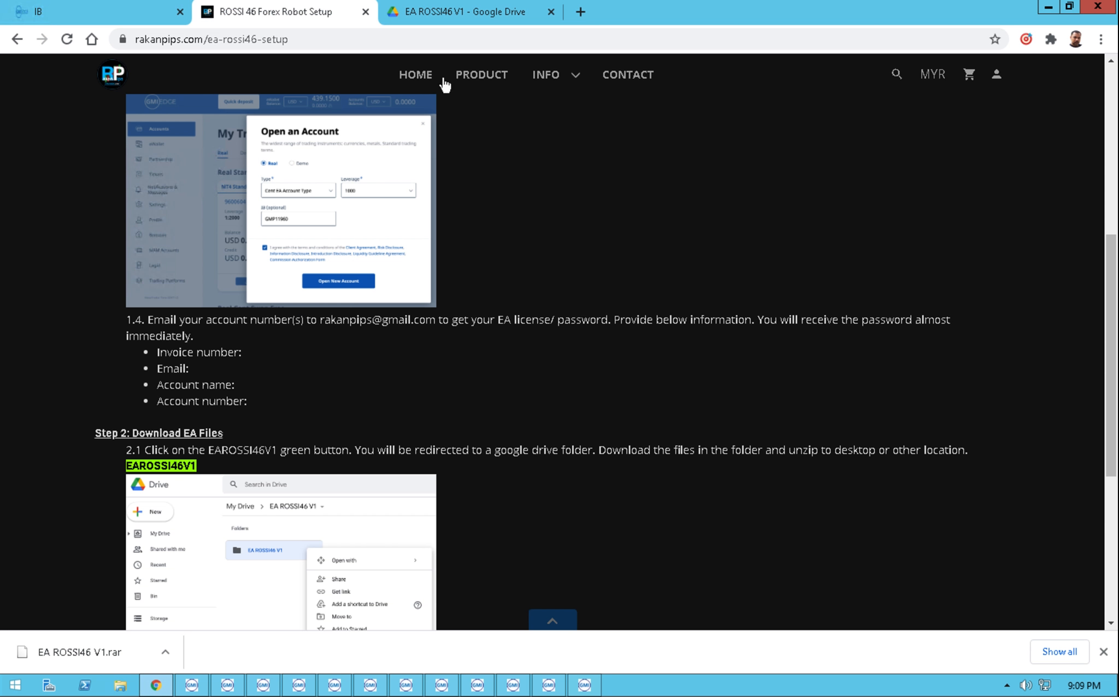
click(443, 20)
click(269, 18)
click(429, 24)
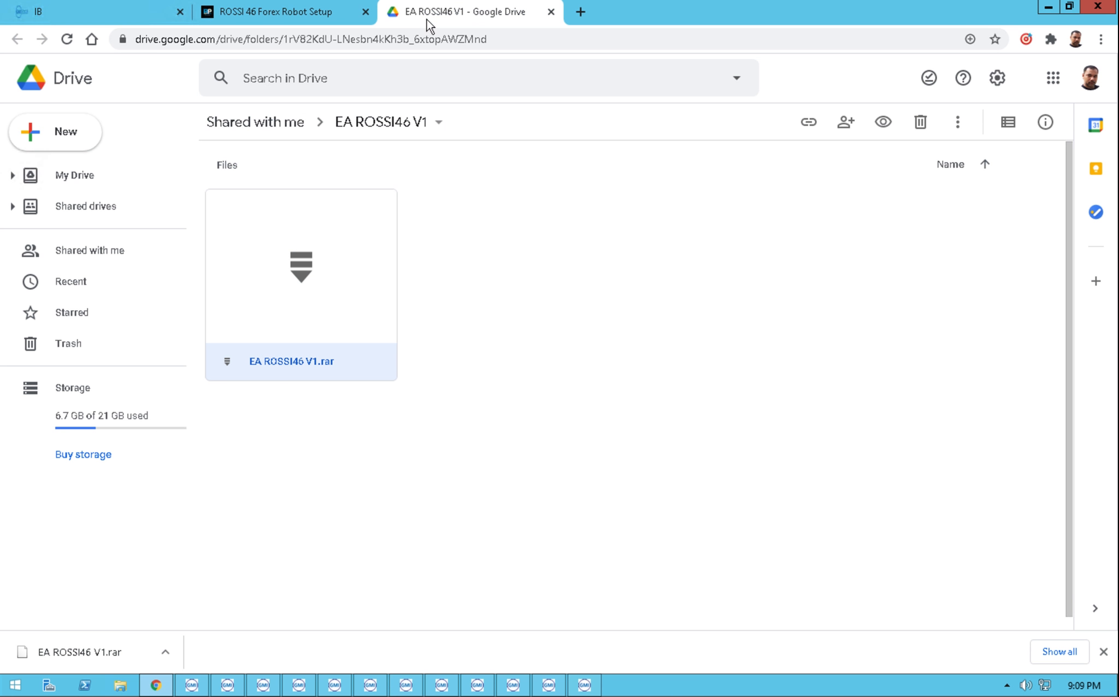
click(584, 685)
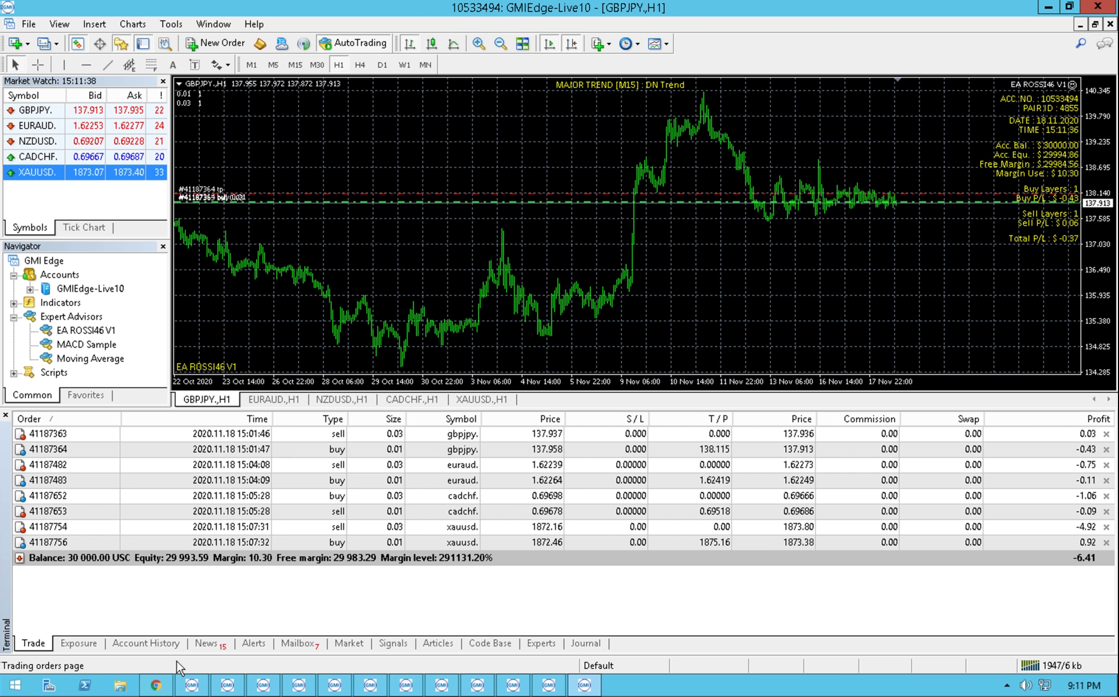
Step: Bring Chrome back to the front on the EA ROSSI46 V1 Google Drive folder
click(155, 687)
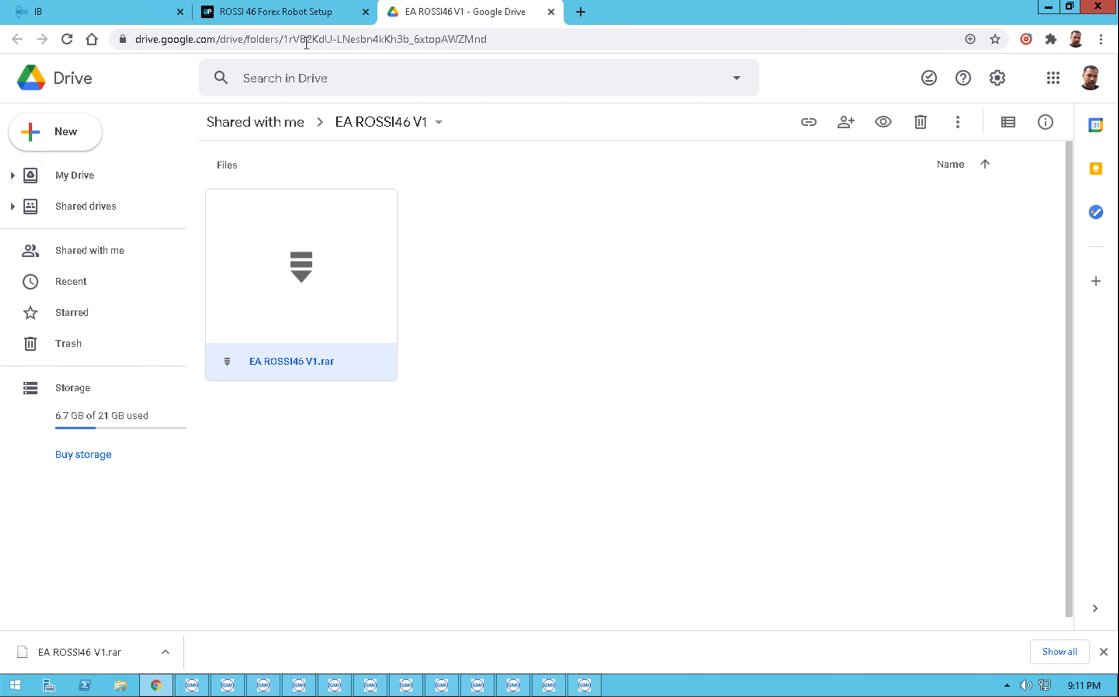
Step: Visit the RakanPips Contact Us page down to its enquiry form, then return to MetaTrader 4
click(309, 13)
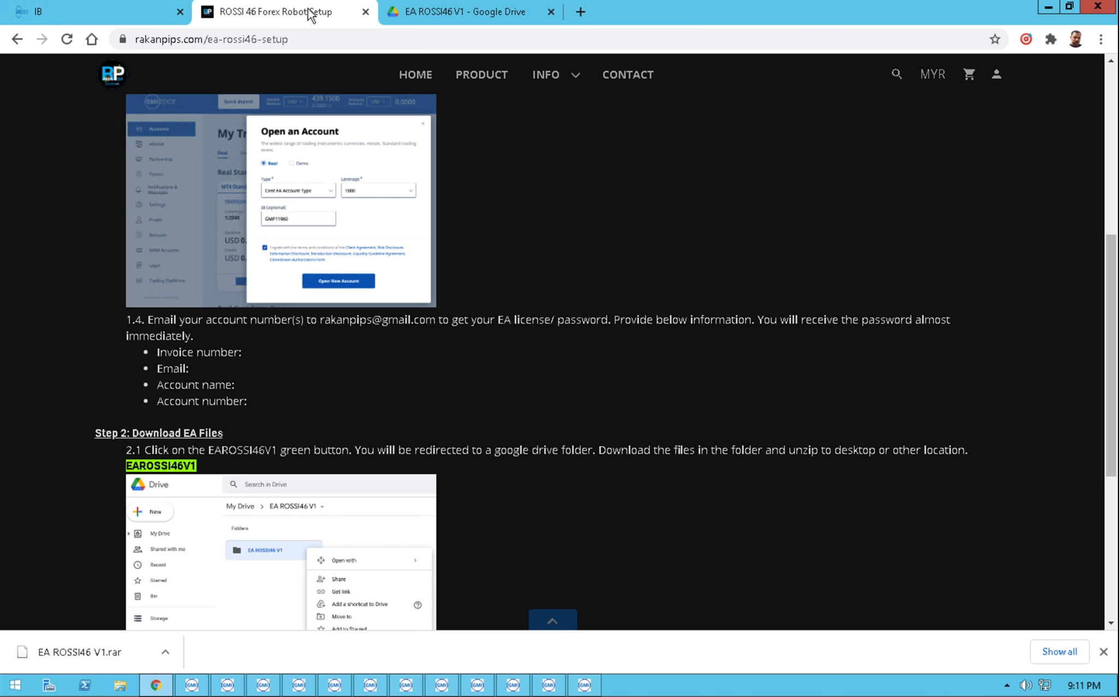
click(640, 75)
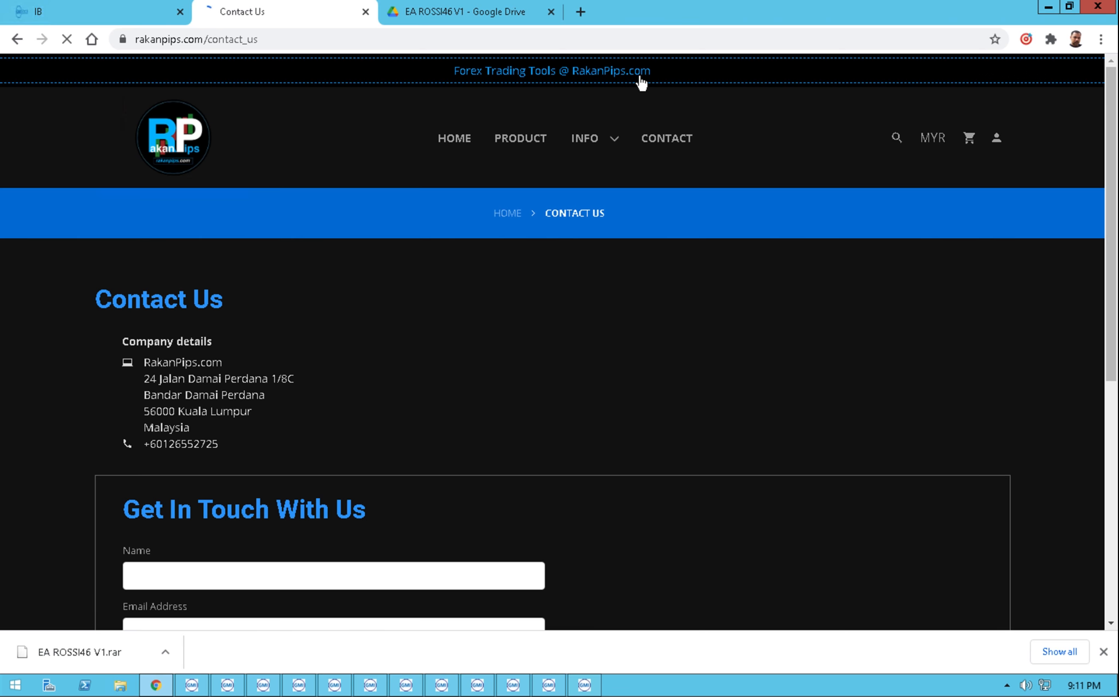
scroll(476, 402, down, 3)
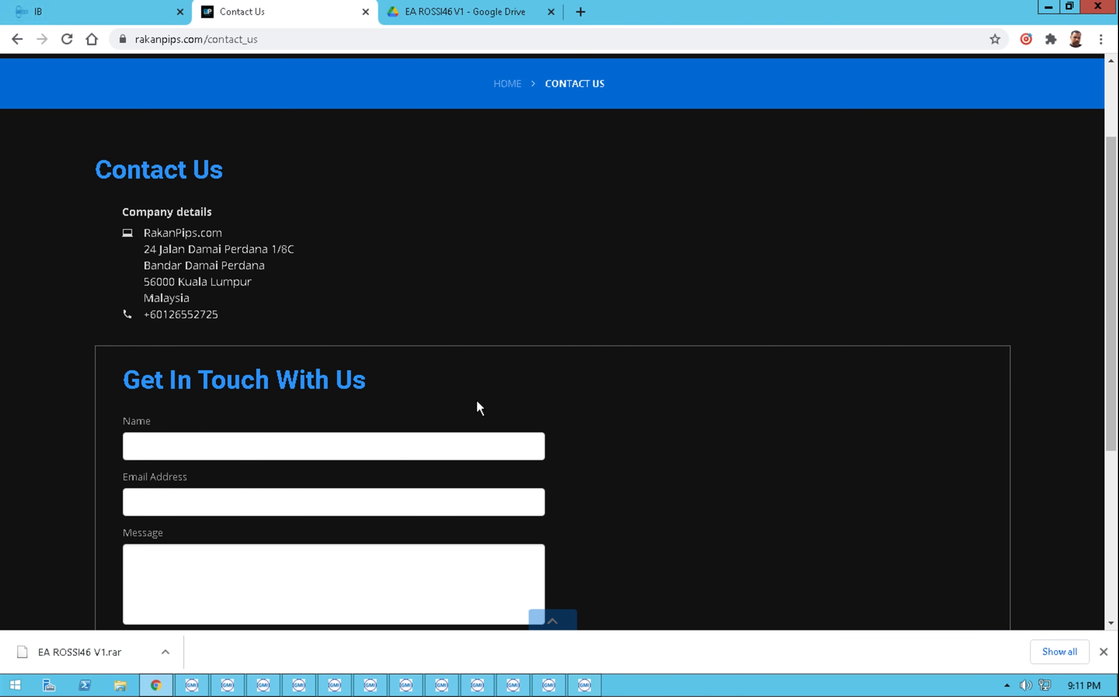
scroll(477, 402, down, 3)
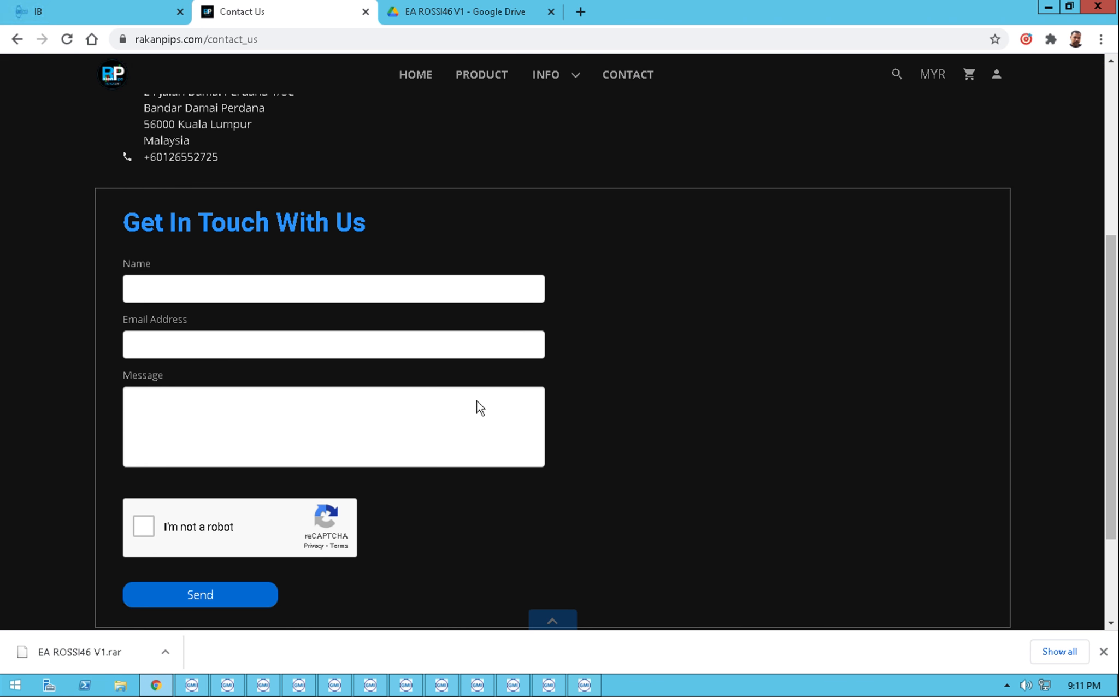
scroll(478, 401, down, 2)
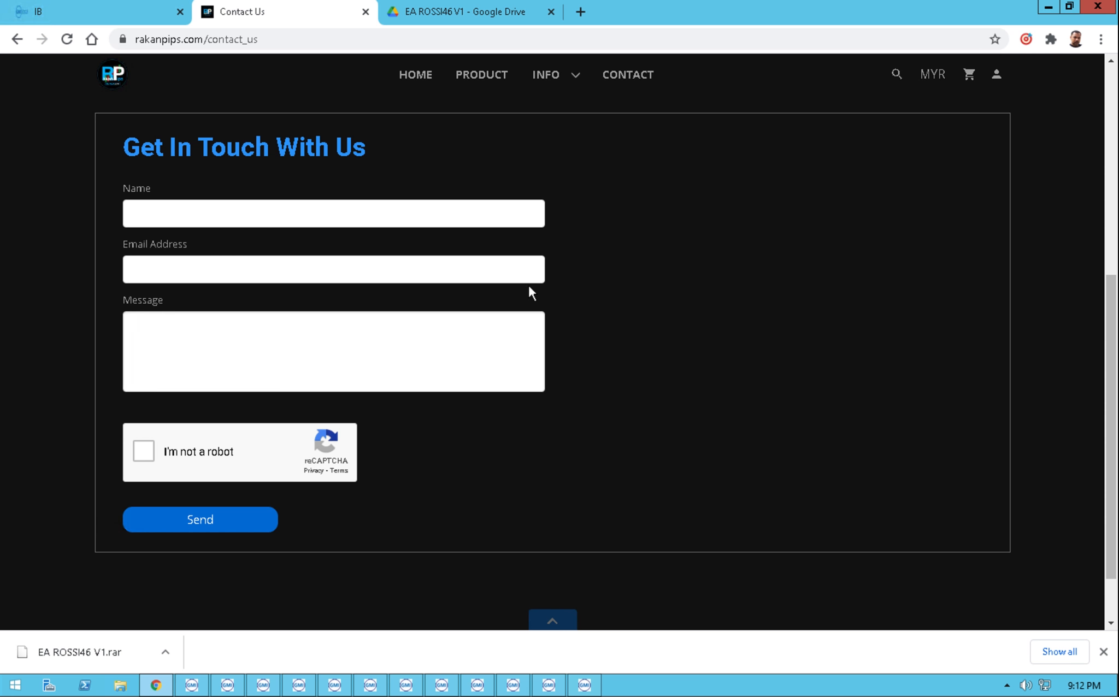
click(584, 685)
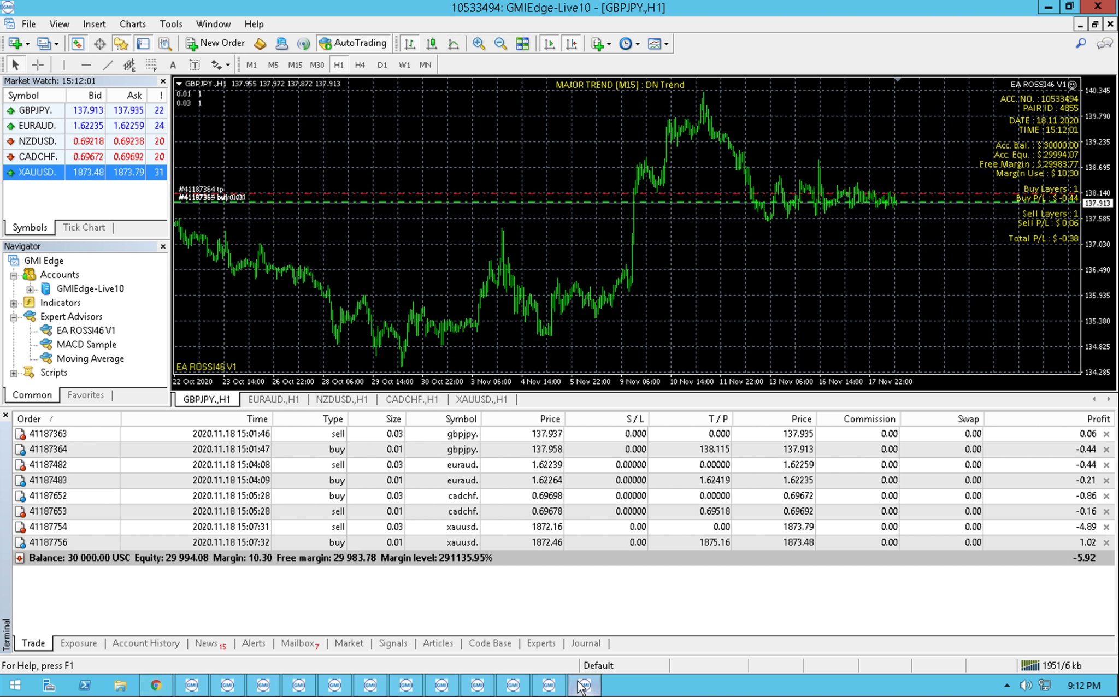